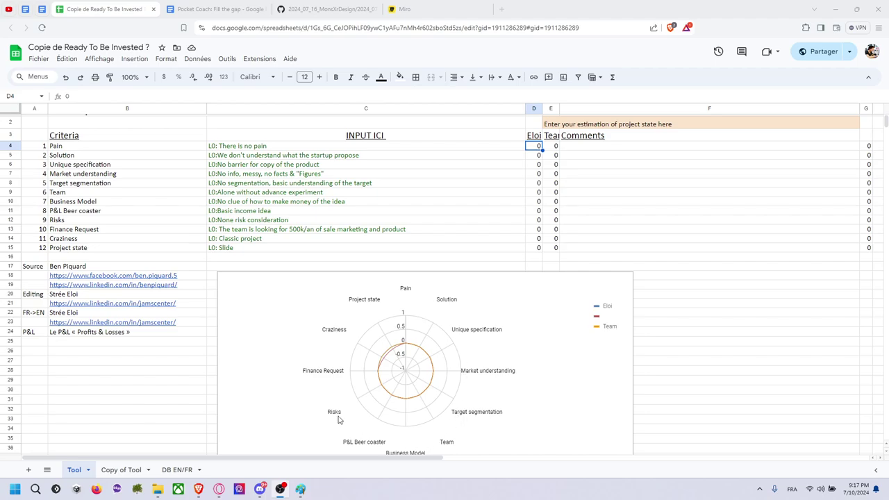
# Step: Open the Pocket Coach: Pitch & Tips document and examine the six points of the 3-minute/30-second pitch one by one
pyautogui.click(25, 9)
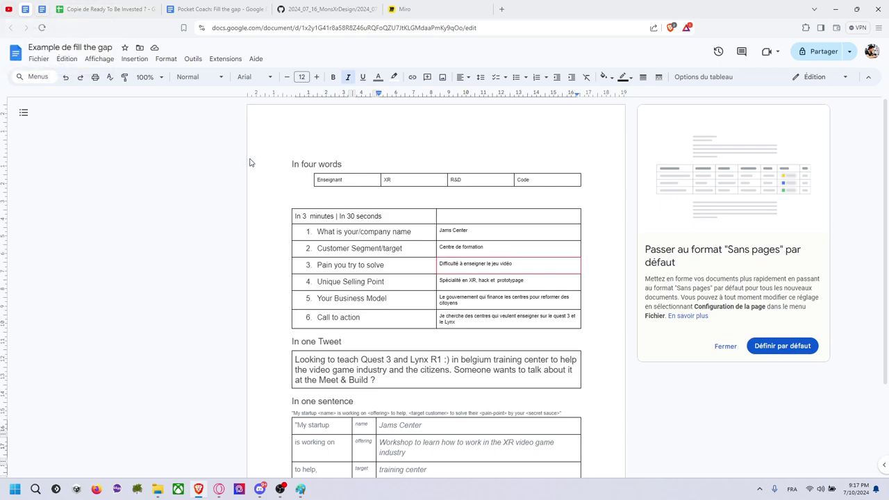
pyautogui.hotkey('ctrl', 'Tab')
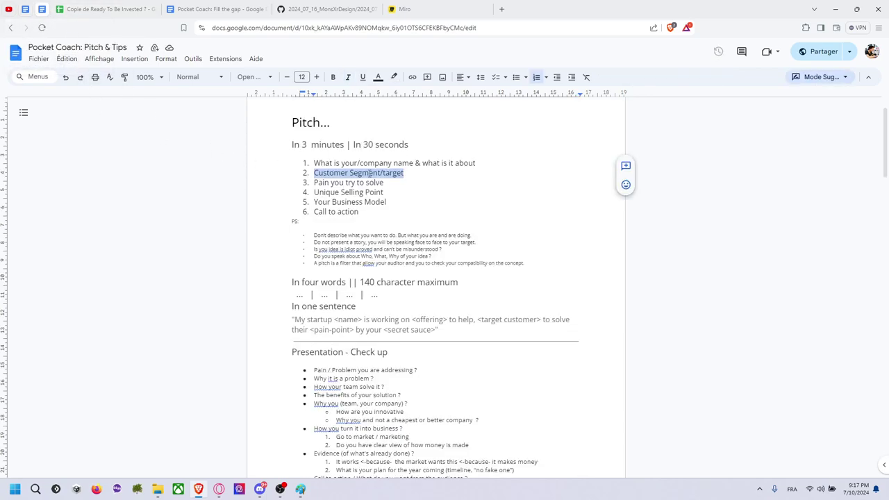
pyautogui.click(396, 201)
pyautogui.moveTo(402, 215); pyautogui.dragTo(489, 163)
pyautogui.click(408, 213)
pyautogui.click(489, 162)
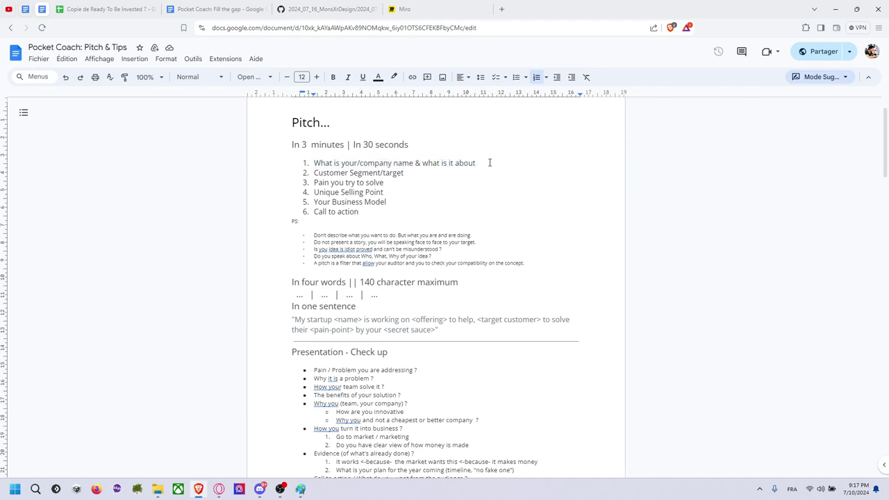
pyautogui.moveTo(489, 163); pyautogui.dragTo(321, 164)
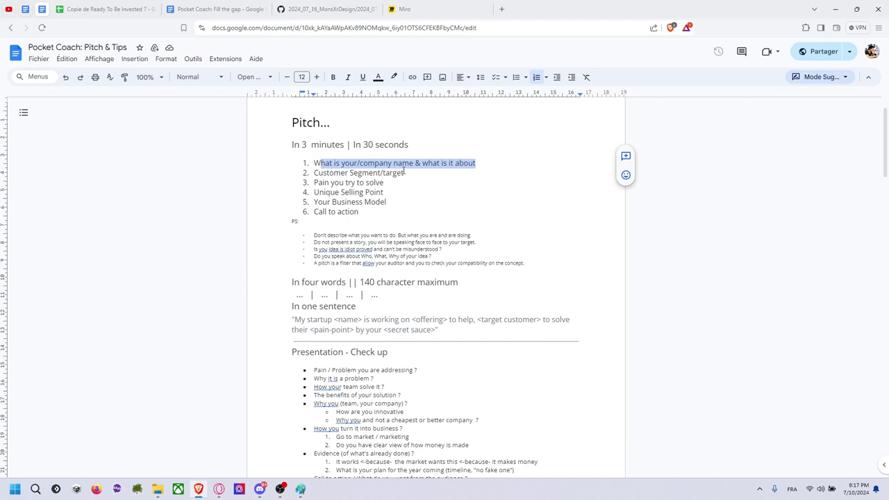
pyautogui.moveTo(405, 173); pyautogui.dragTo(314, 172)
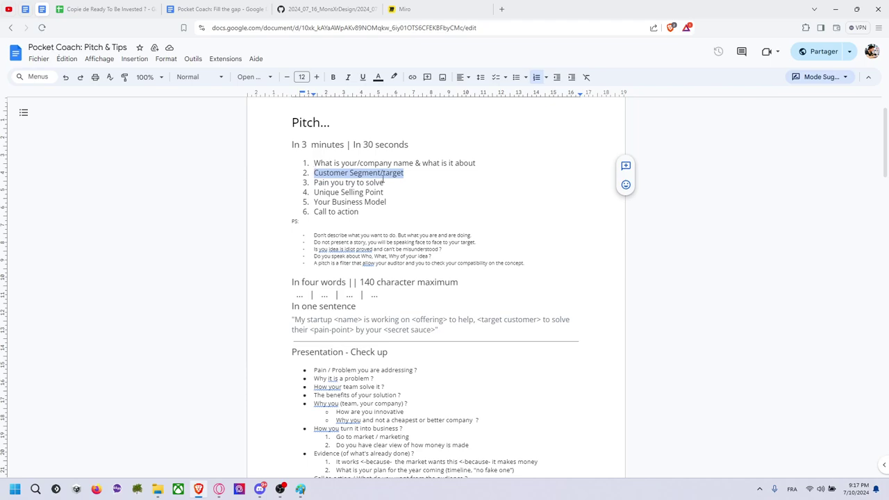
pyautogui.moveTo(386, 183); pyautogui.dragTo(309, 181)
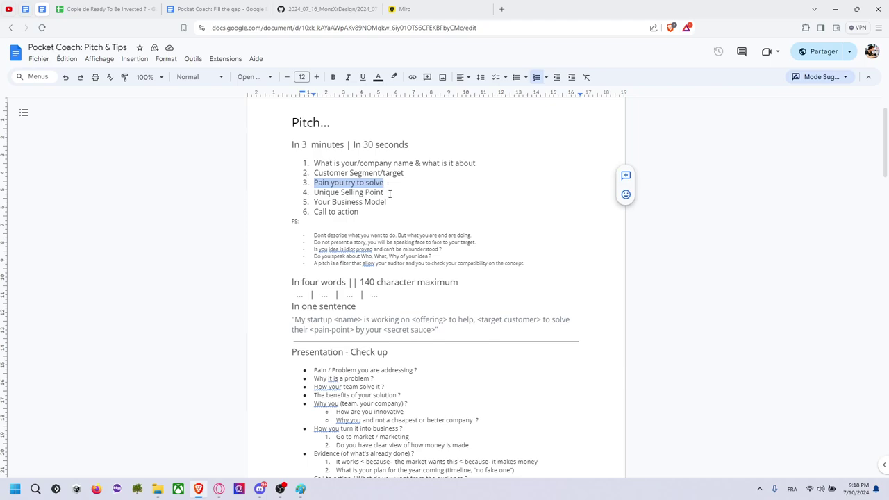
pyautogui.moveTo(387, 193); pyautogui.dragTo(314, 189)
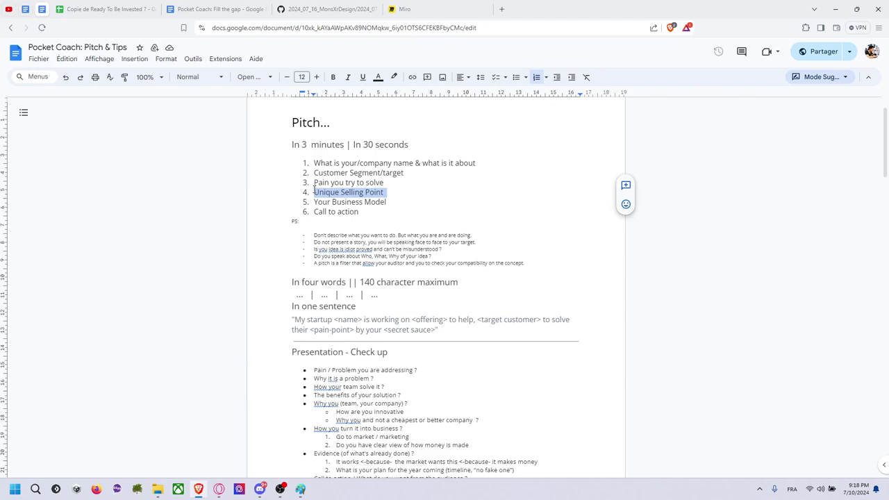
pyautogui.moveTo(393, 202); pyautogui.dragTo(315, 202)
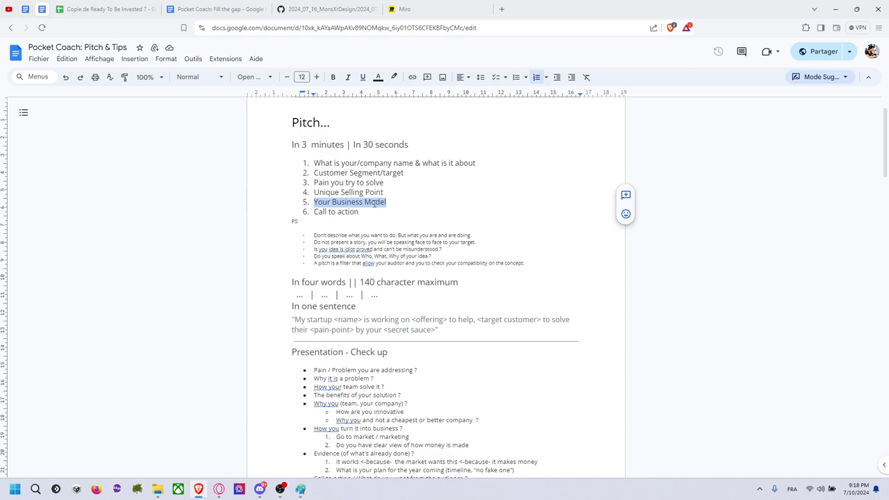
pyautogui.moveTo(367, 212); pyautogui.dragTo(308, 214)
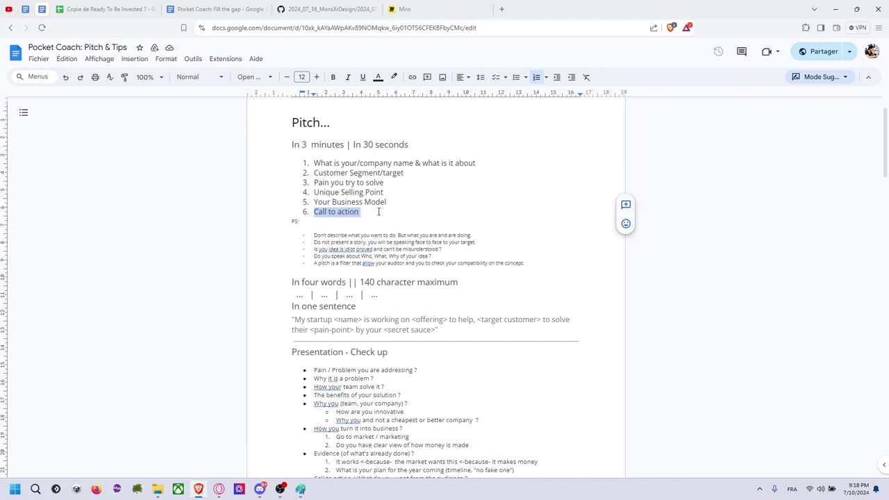
# Step: Examine the four-word pitch placeholders and look over the Presentation - Check up list
pyautogui.tripleClick(388, 294)
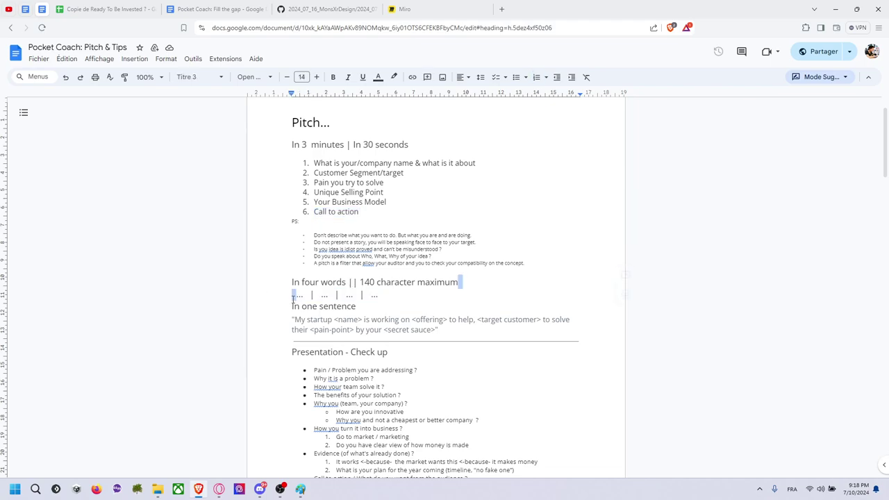
pyautogui.doubleClick(323, 295)
pyautogui.doubleClick(349, 295)
pyautogui.scroll(-1, 402, 312)
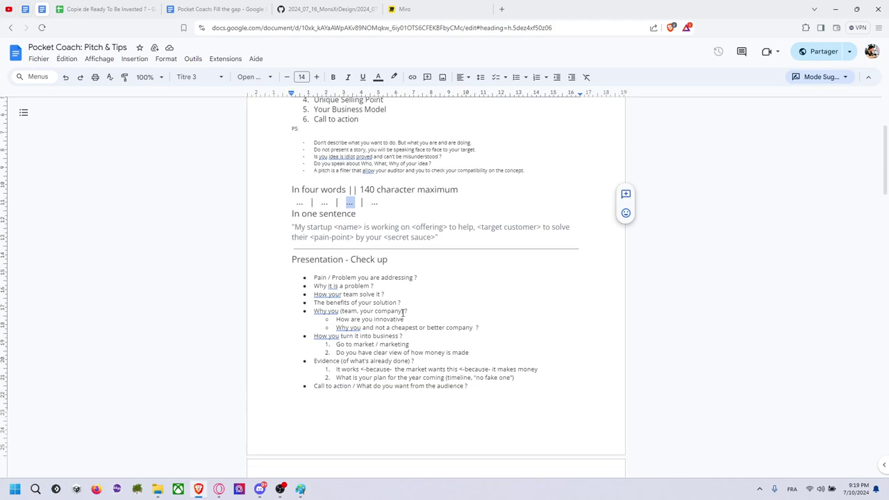
pyautogui.scroll(2, 401, 312)
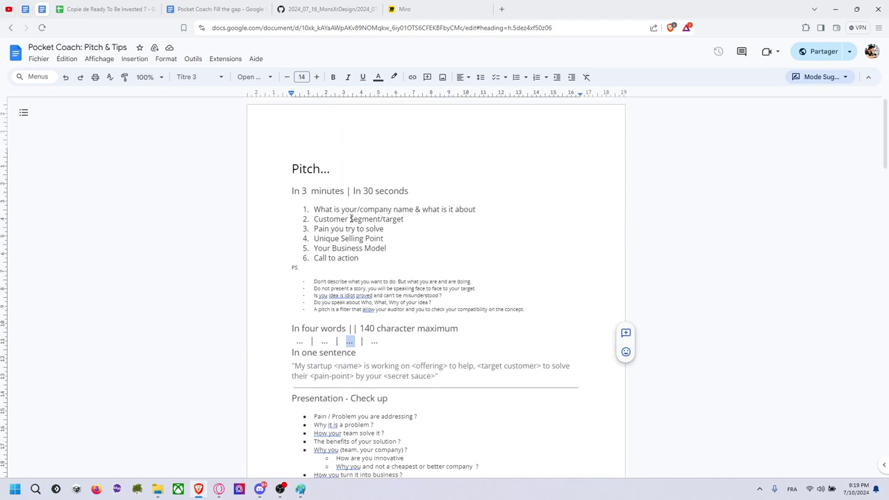
# Step: Switch to the Copie de Ready To Be Invested ? spreadsheet and set the Pain rating in D4 to 1
pyautogui.click(117, 18)
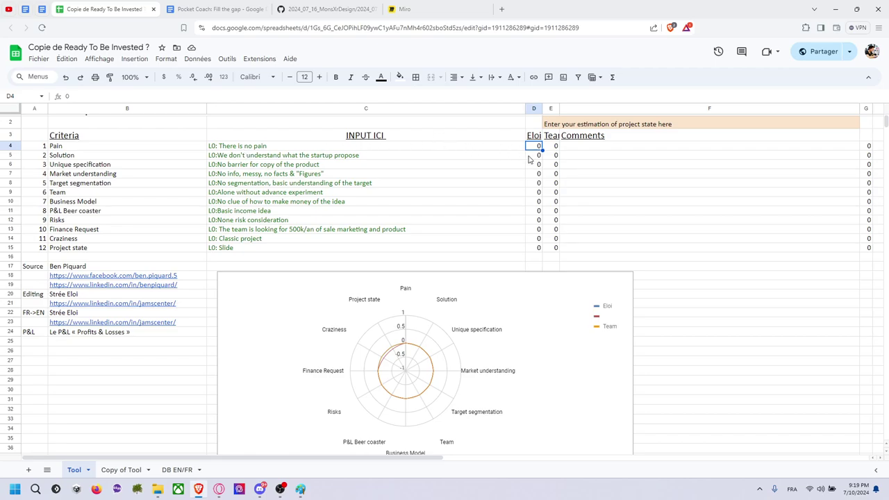
pyautogui.write('1')
pyautogui.click(601, 179)
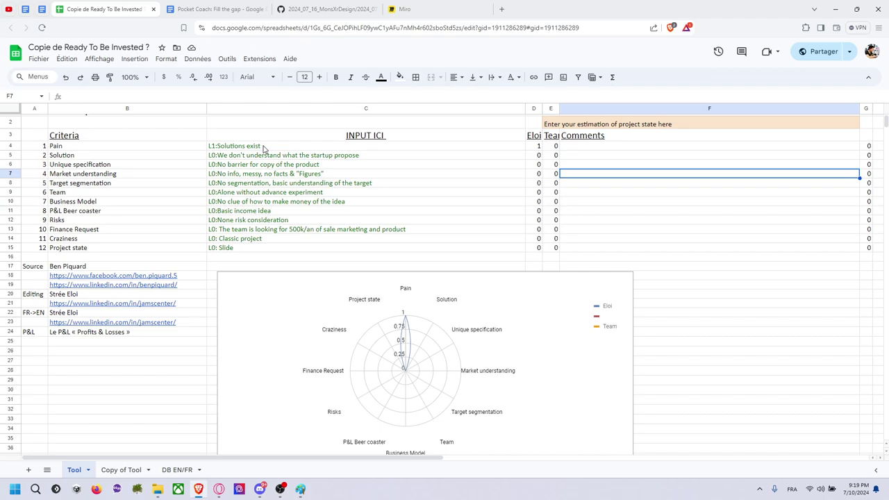
# Step: Raise the Pain rating in D4 to 2
pyautogui.click(538, 149)
pyautogui.write('1')
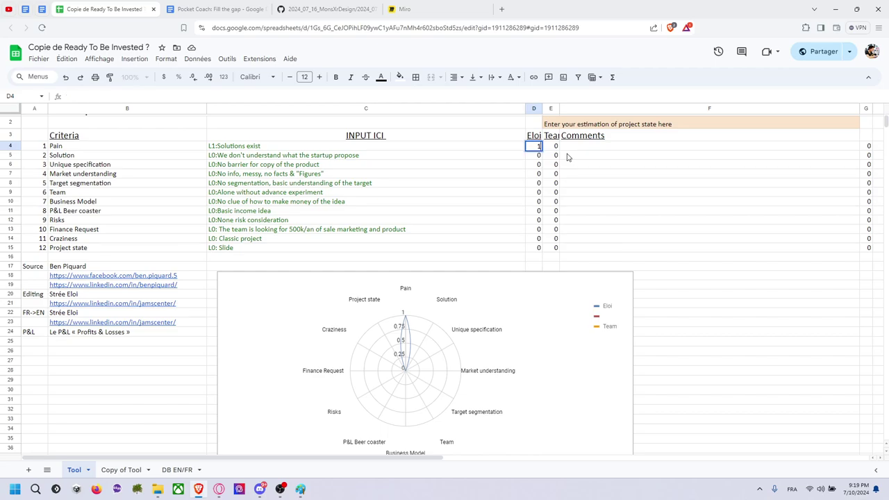
pyautogui.press('BackSpace')
pyautogui.write('2')
pyautogui.click(581, 160)
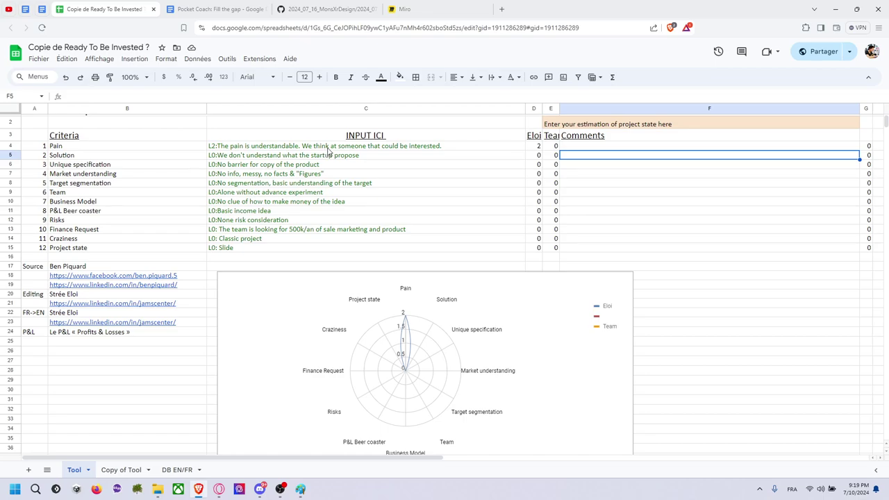
# Step: Try a Pain rating of 3 in D4 and inspect its level description in C4
pyautogui.click(538, 146)
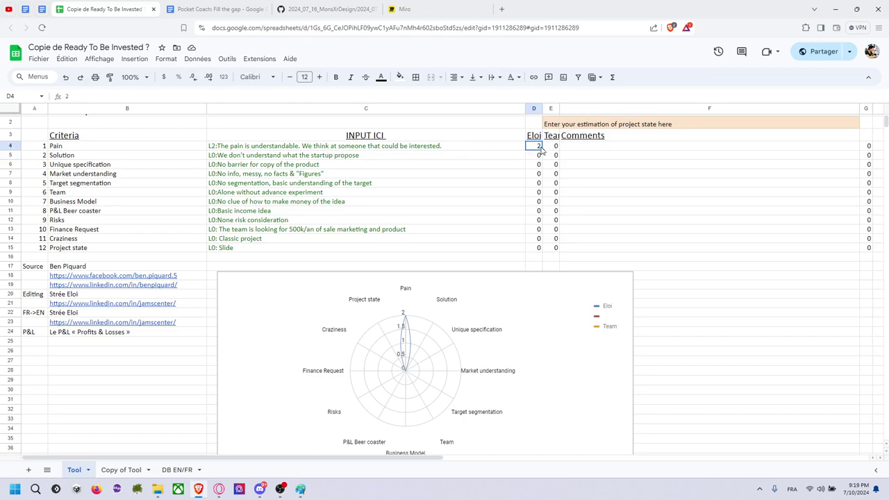
pyautogui.write('3')
pyautogui.click(620, 184)
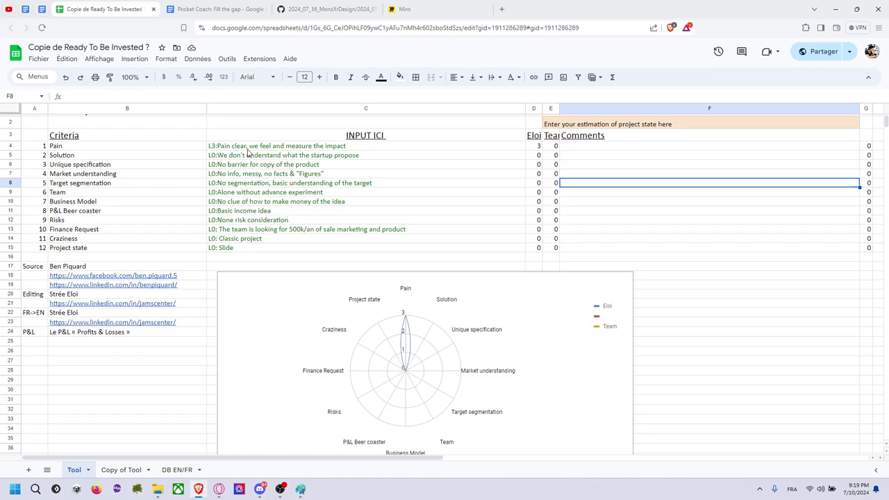
pyautogui.click(269, 149)
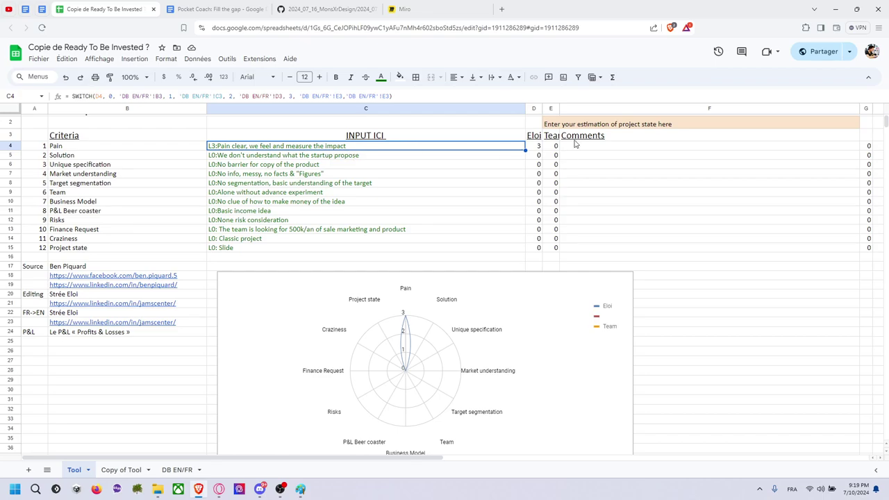
# Step: Set the Pain rating in D4 back to 2
pyautogui.click(539, 146)
pyautogui.write('2')
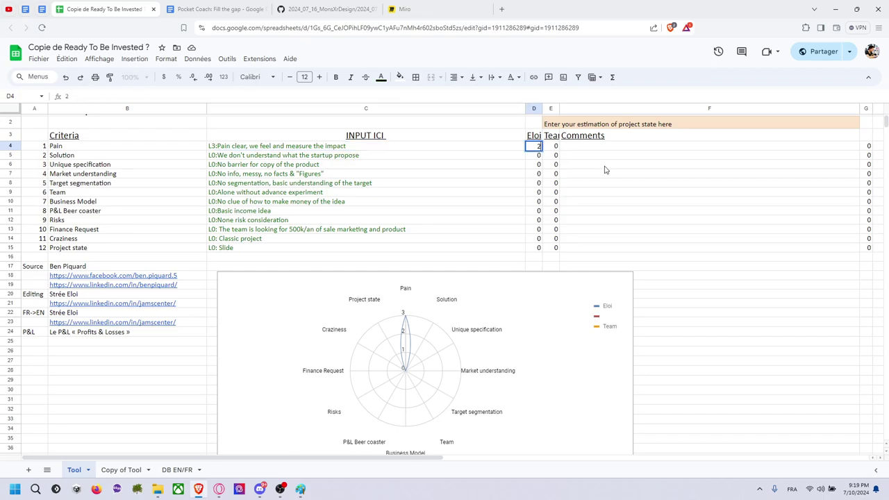
pyautogui.click(590, 164)
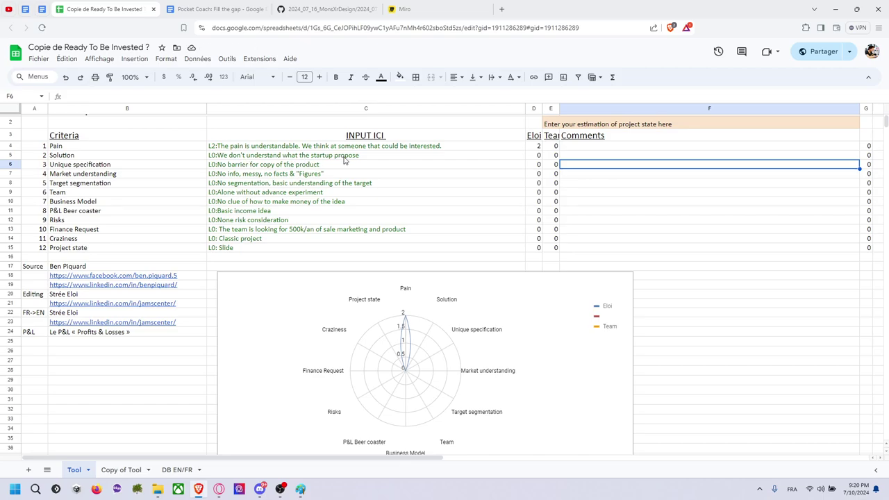
# Step: Try ratings of 1 and 2 for the Solution criterion in D5 to compare their level descriptions
pyautogui.click(535, 156)
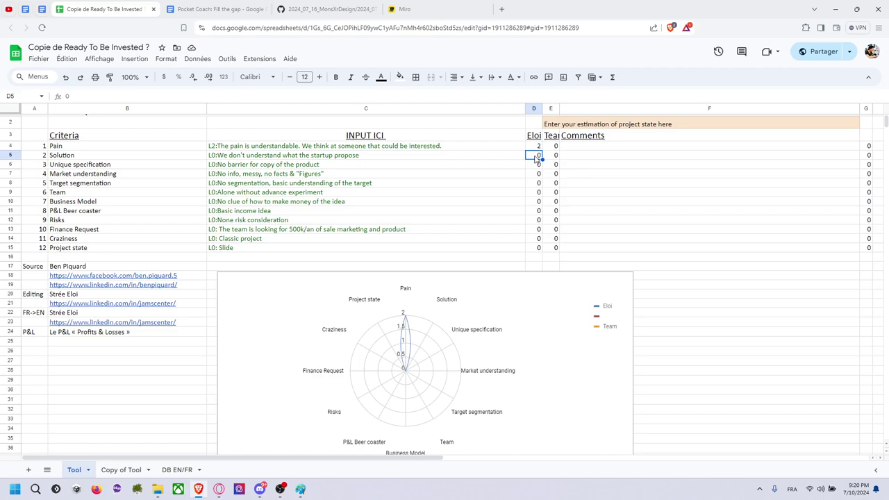
pyautogui.write('1')
pyautogui.click(590, 165)
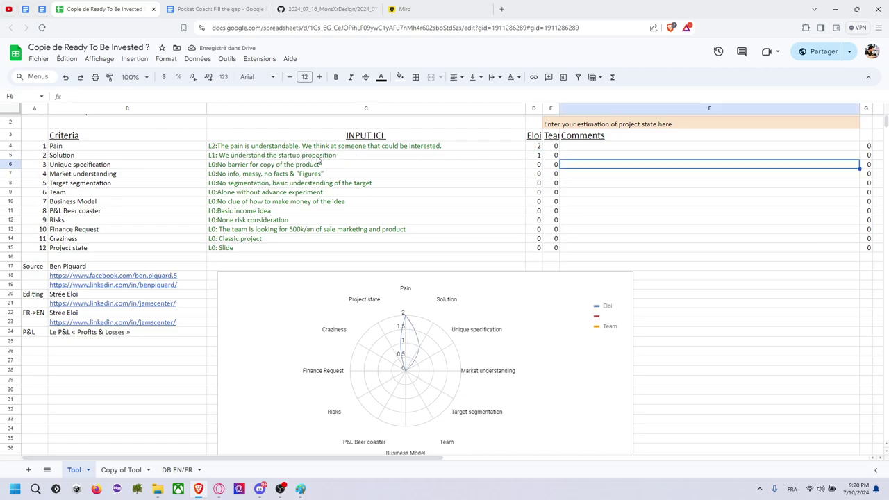
pyautogui.click(538, 155)
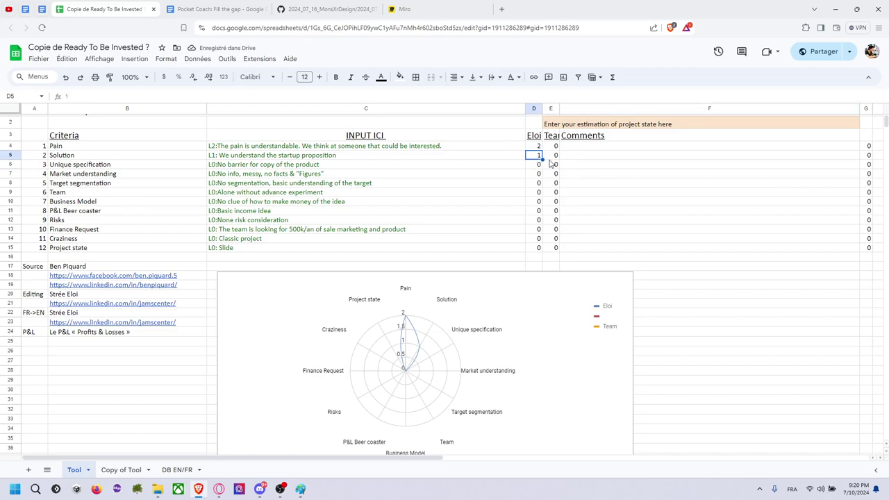
pyautogui.write('2')
pyautogui.click(577, 165)
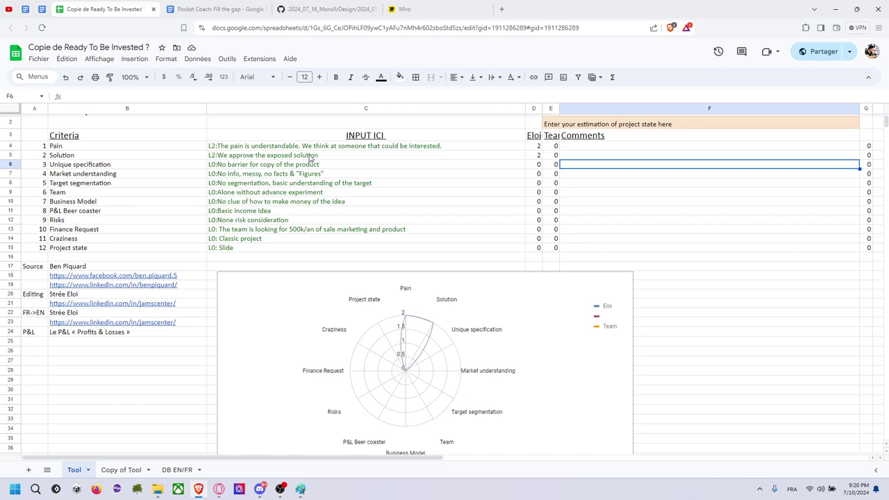
# Step: Set the Solution rating in D5 to 3 and compare its description with the Pain description in C4
pyautogui.click(541, 157)
pyautogui.write('3')
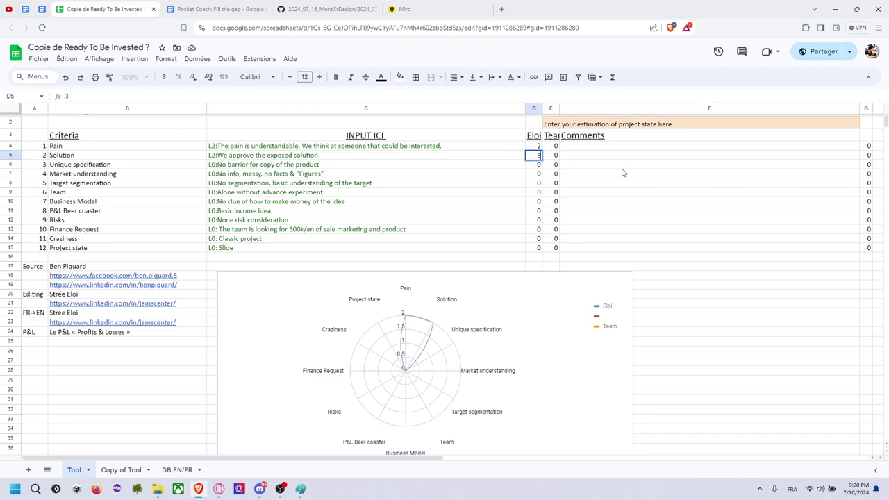
pyautogui.click(617, 167)
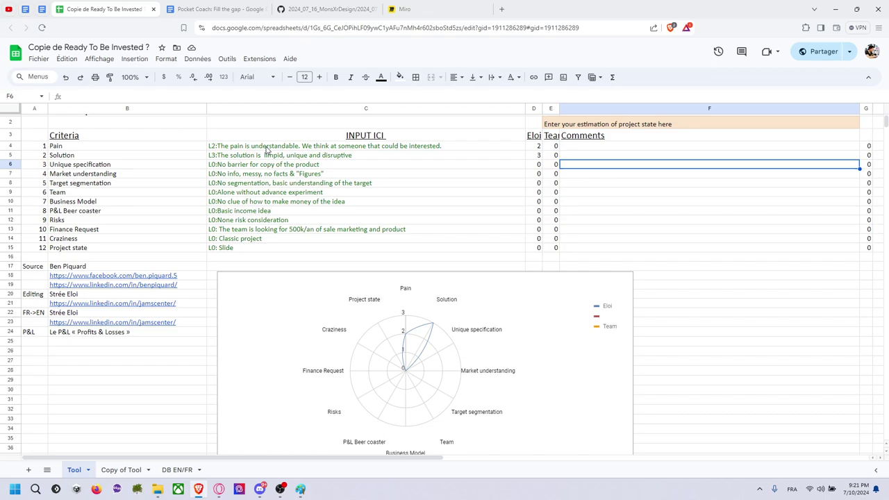
pyautogui.click(403, 149)
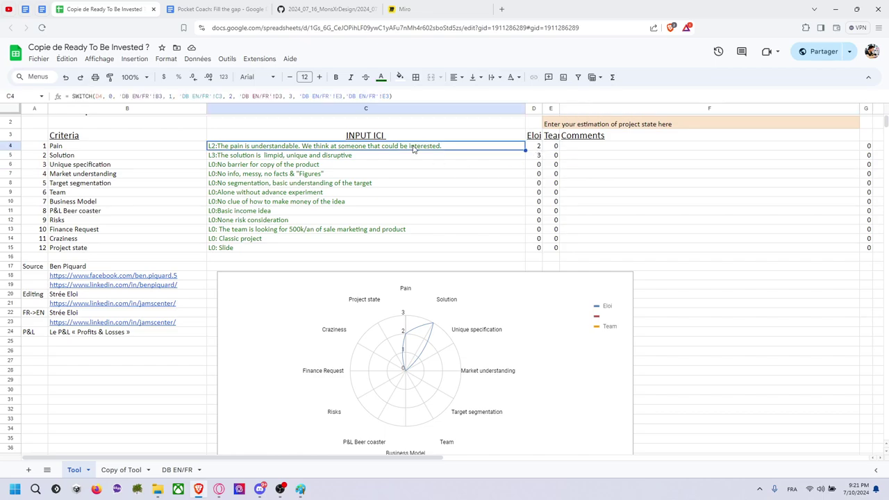
# Step: Try a Solution rating of 4 in D5, and undo that entry
pyautogui.click(536, 156)
pyautogui.write('4')
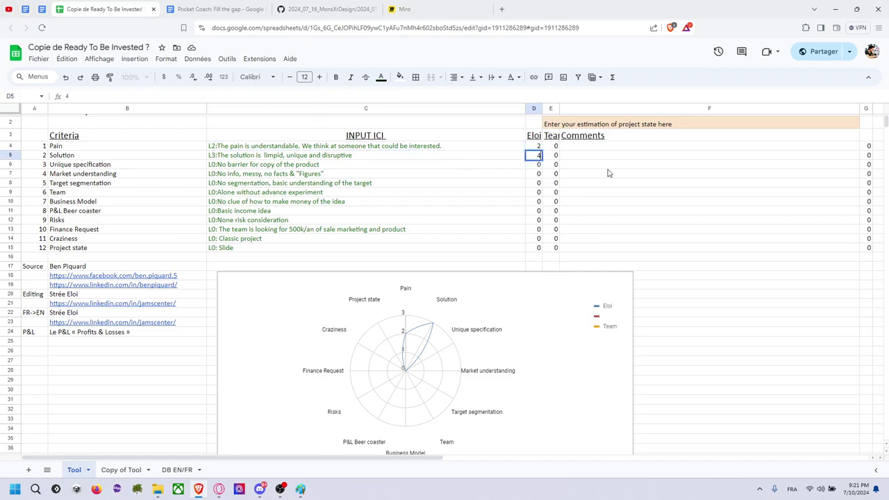
pyautogui.press('Return')
pyautogui.hotkey('ctrl', 'z')
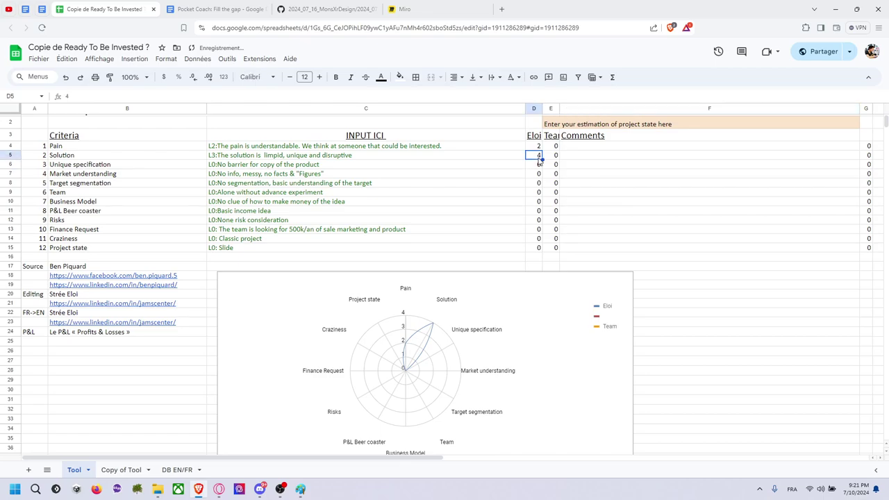
pyautogui.click(588, 168)
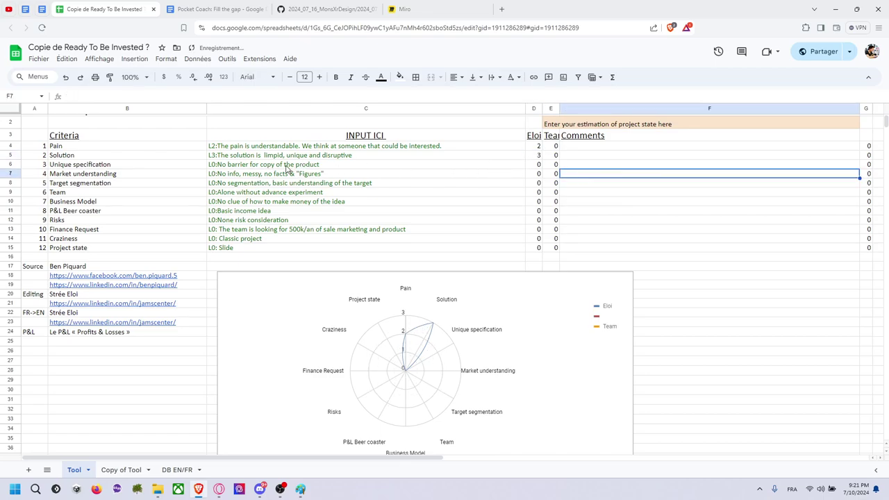
# Step: Lower the Solution rating in D5 to 2
pyautogui.click(541, 158)
pyautogui.write('2')
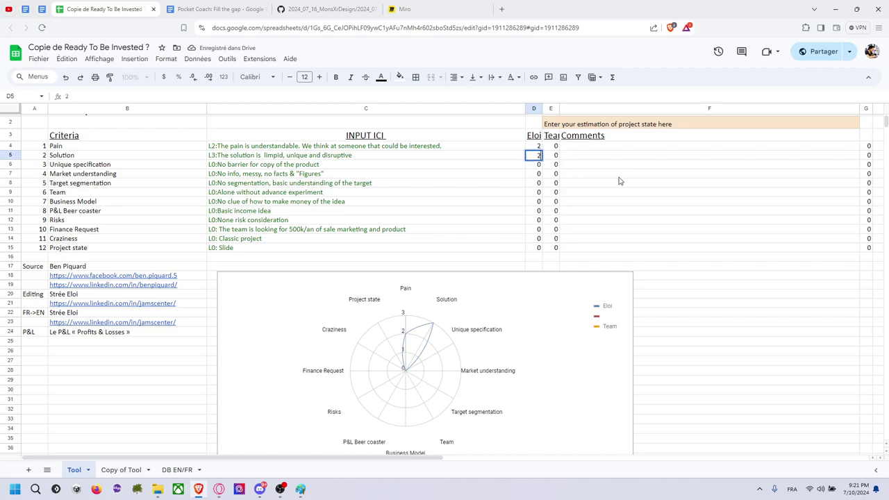
pyautogui.click(620, 176)
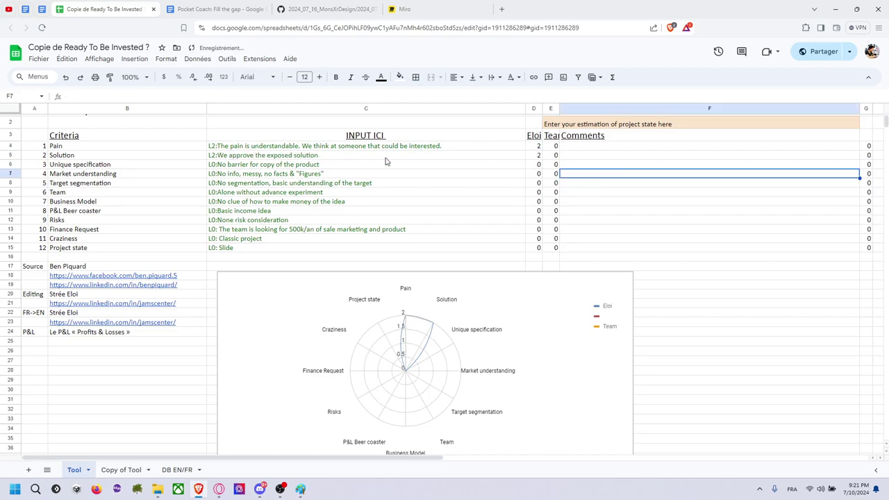
# Step: Set the Solution rating in D5 to 3
pyautogui.click(540, 157)
pyautogui.write('3')
pyautogui.click(590, 184)
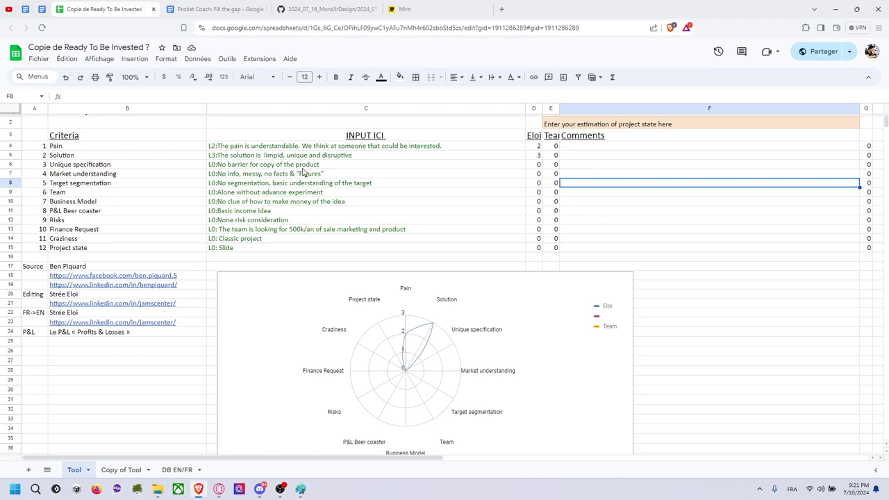
# Step: Try a Unique specification rating of 1 in D6
pyautogui.click(539, 175)
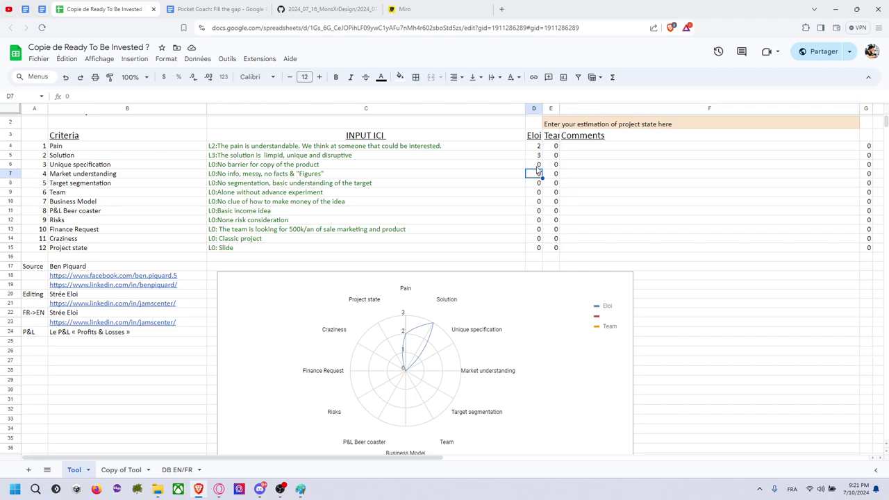
pyautogui.click(534, 168)
pyautogui.write('1')
pyautogui.click(591, 175)
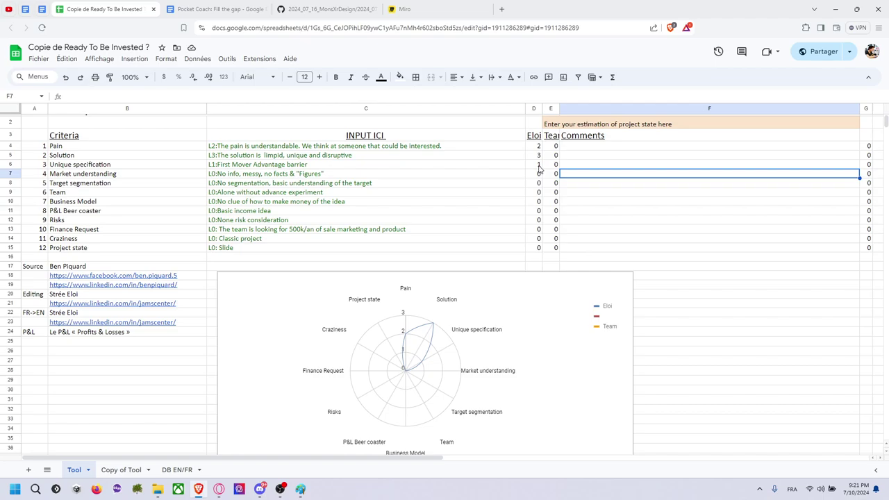
# Step: Set the Unique specification rating in D6 to 2
pyautogui.click(537, 165)
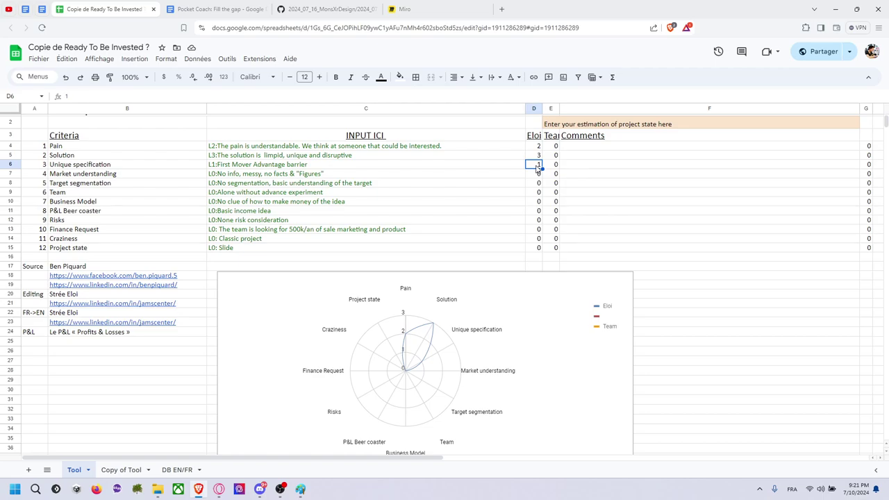
pyautogui.write('2')
pyautogui.click(583, 171)
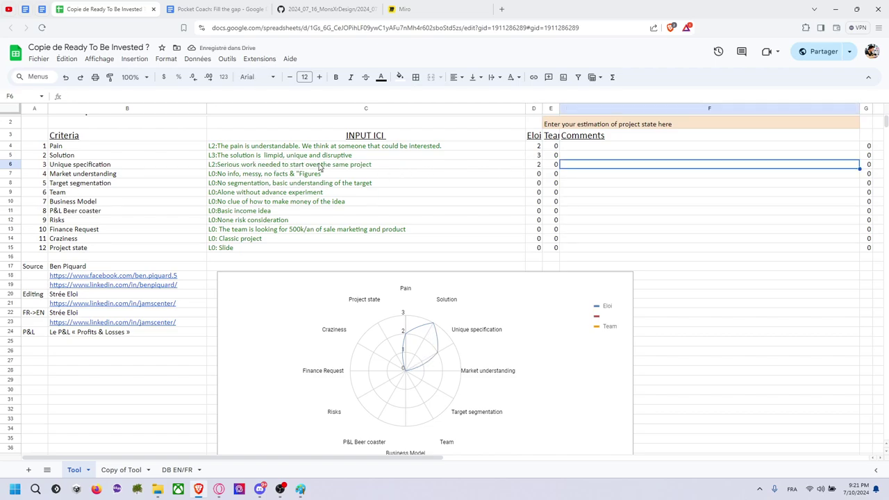
# Step: Try a Unique specification rating of 3 in D6, and return it to 2
pyautogui.click(534, 169)
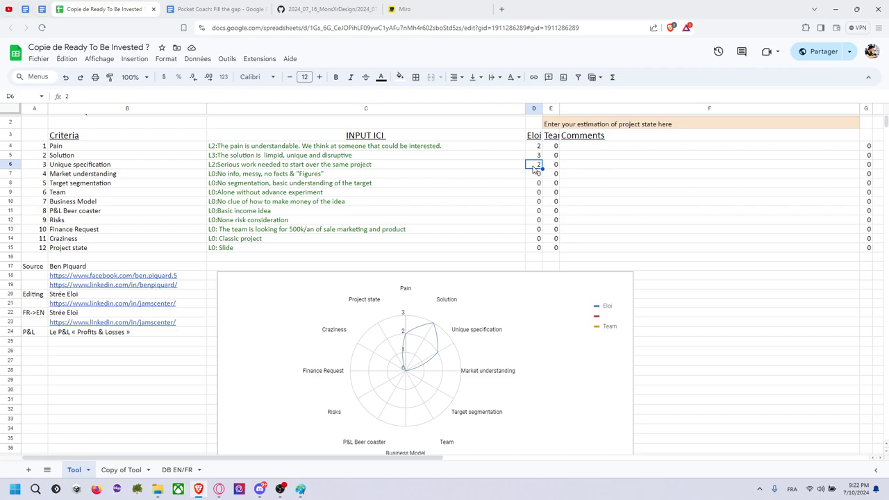
pyautogui.write('3')
pyautogui.click(639, 169)
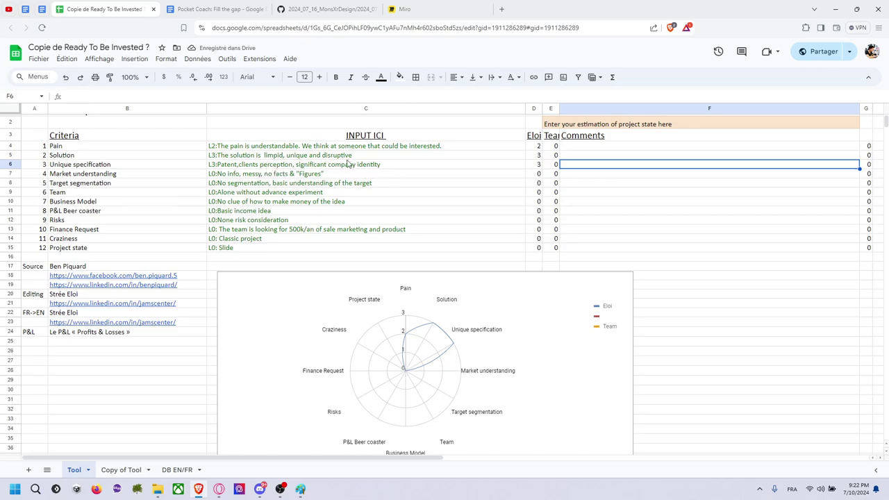
pyautogui.click(534, 165)
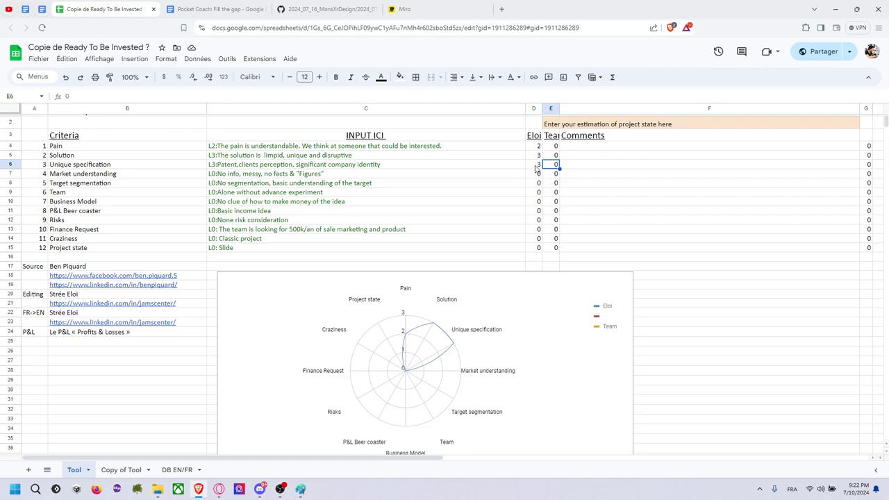
pyautogui.write('2')
pyautogui.click(607, 183)
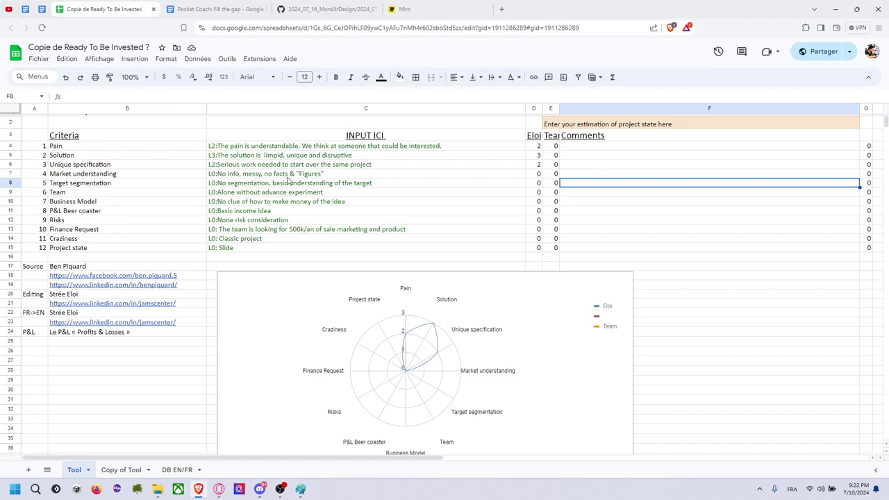
# Step: Inspect the formula behind the Market understanding label in B7 without changing it
pyautogui.click(103, 176)
pyautogui.doubleClick(104, 175)
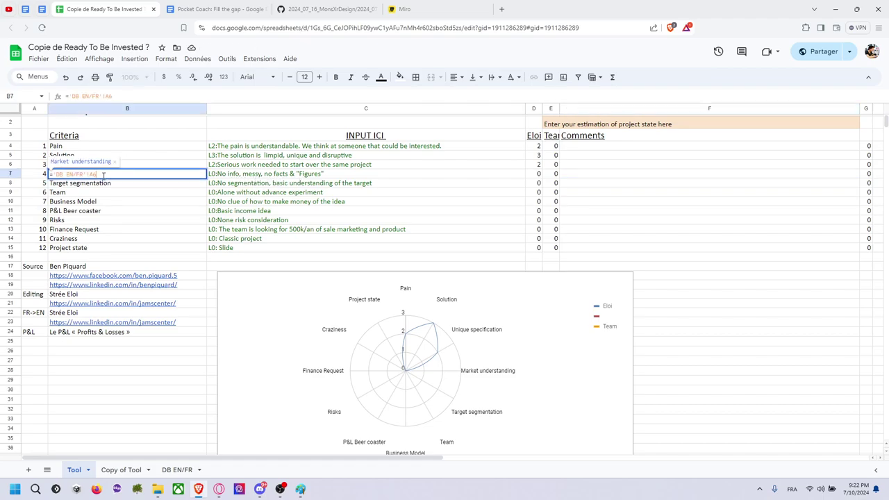
pyautogui.press('Return')
pyautogui.click(157, 179)
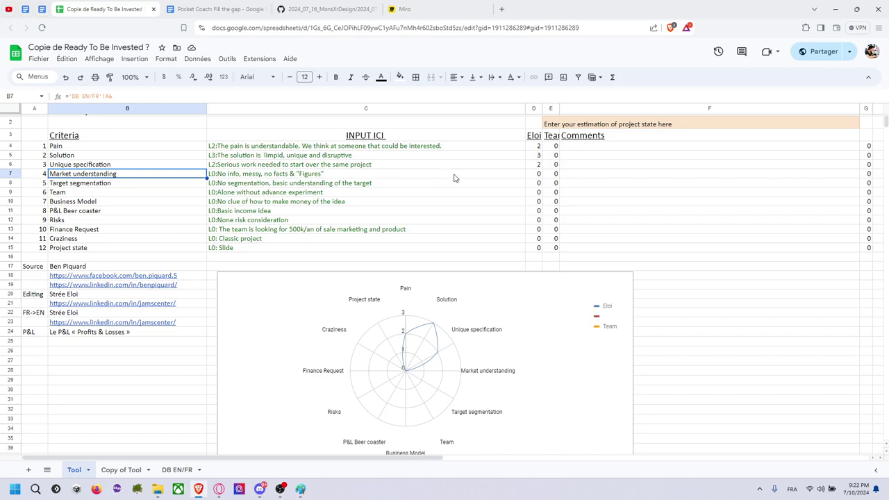
# Step: Try a Market understanding rating of 1 in D7, check its description in C7, and reset the rating to 0
pyautogui.click(539, 175)
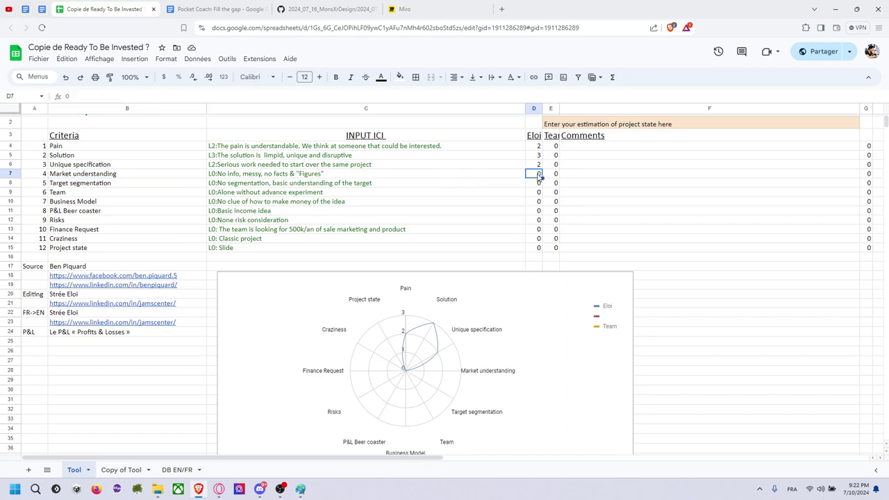
pyautogui.write('1')
pyautogui.press('Return')
pyautogui.click(597, 185)
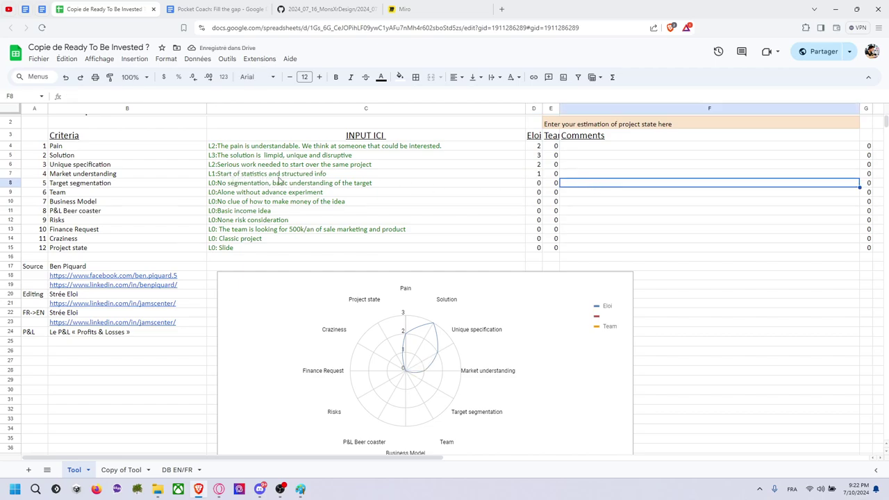
pyautogui.click(230, 177)
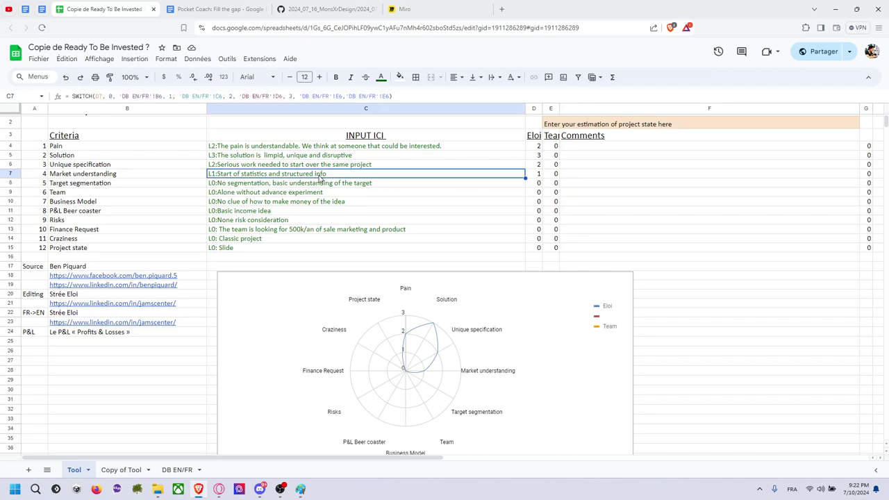
pyautogui.click(537, 175)
pyautogui.write('0')
pyautogui.press('Return')
pyautogui.click(605, 184)
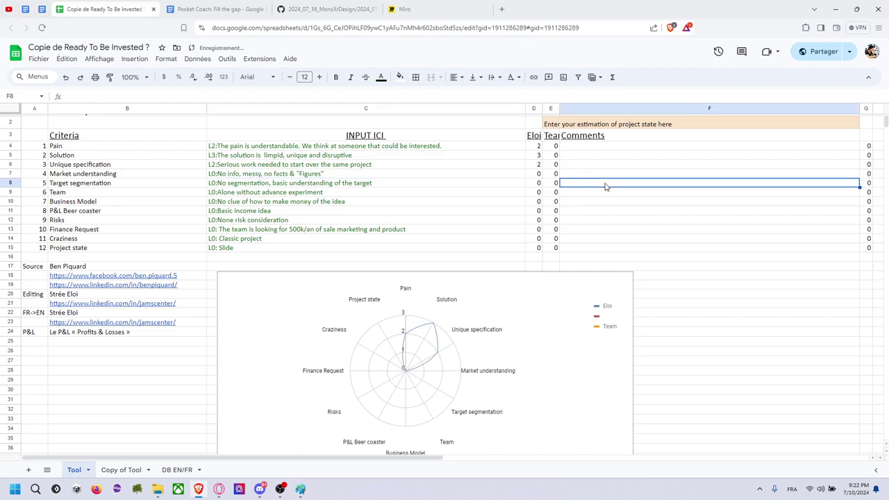
pyautogui.click(536, 177)
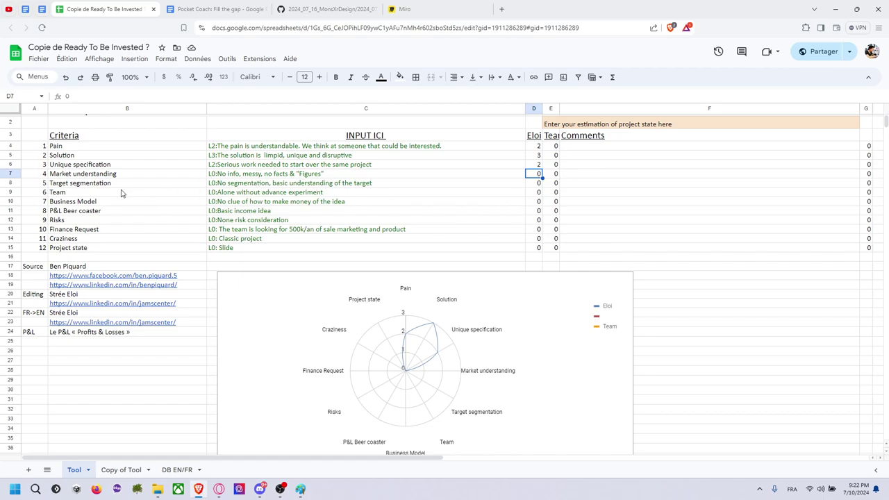
# Step: Set the Target segmentation rating in D8 to 1 and review its description in C8
pyautogui.click(237, 186)
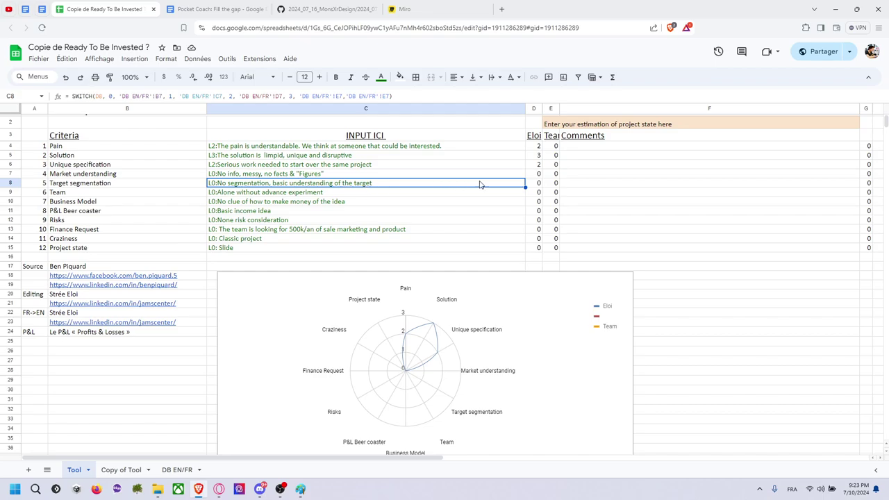
pyautogui.click(536, 183)
pyautogui.write('1')
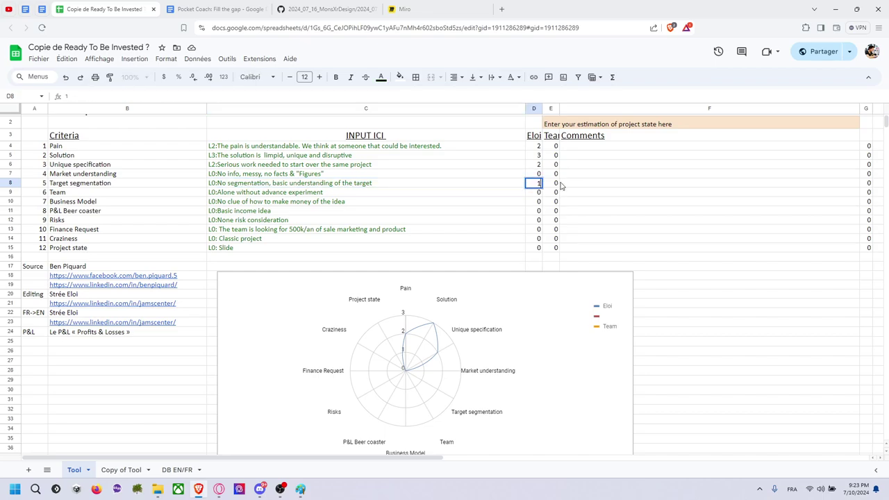
pyautogui.click(592, 184)
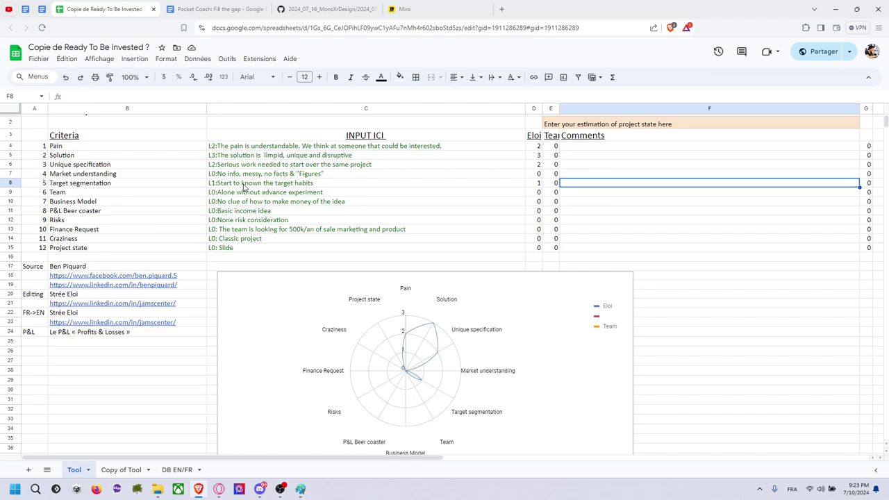
pyautogui.click(244, 185)
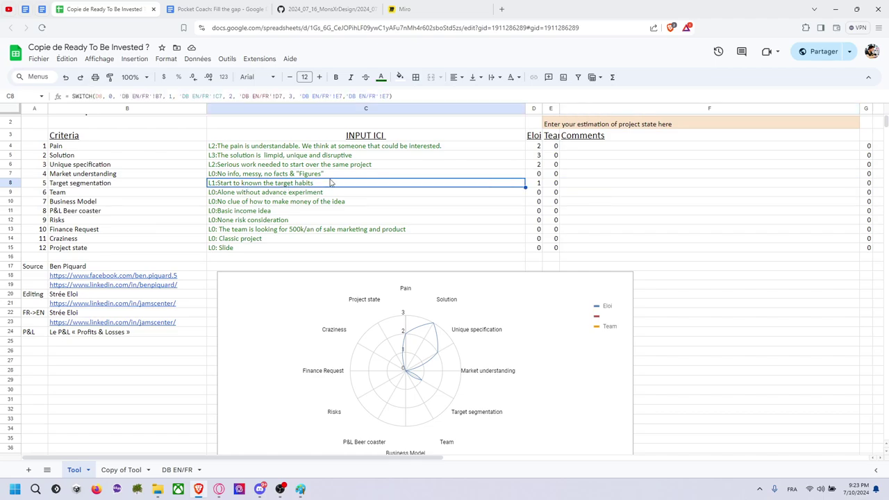
# Step: Try a Target segmentation rating of 2 in D8, and return it to 1
pyautogui.click(537, 184)
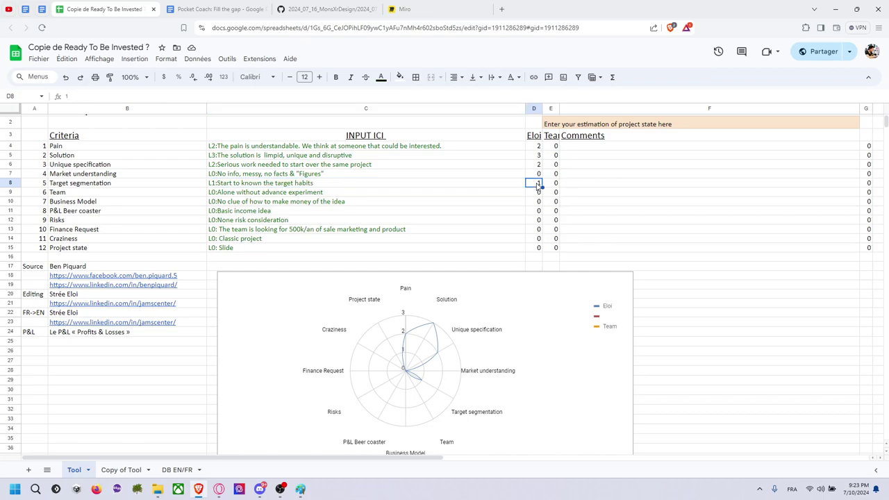
pyautogui.write('2')
pyautogui.click(583, 188)
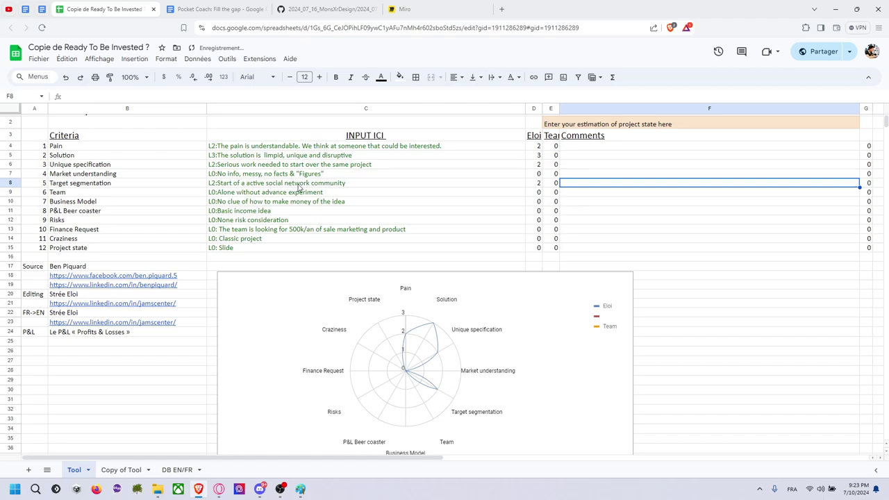
pyautogui.click(539, 187)
pyautogui.write('1')
pyautogui.click(595, 194)
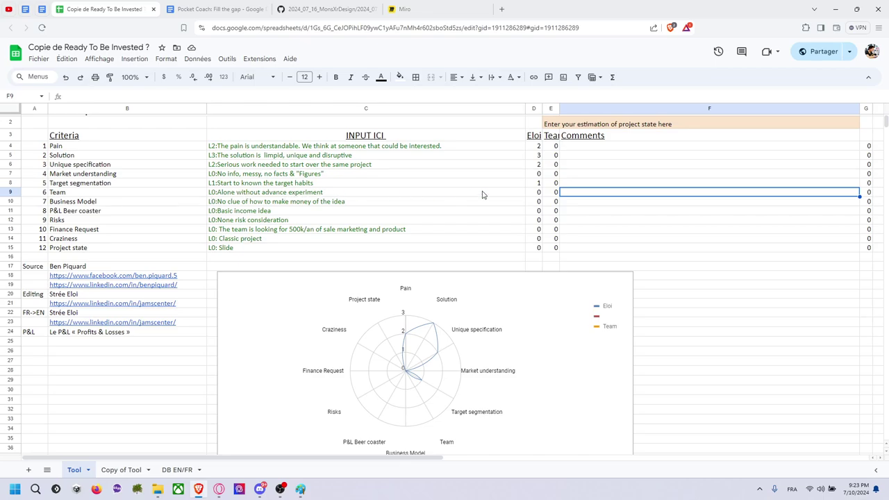
# Step: Try a Team rating of 1 in D9, and reset it to 0
pyautogui.click(533, 192)
pyautogui.write('1')
pyautogui.click(612, 212)
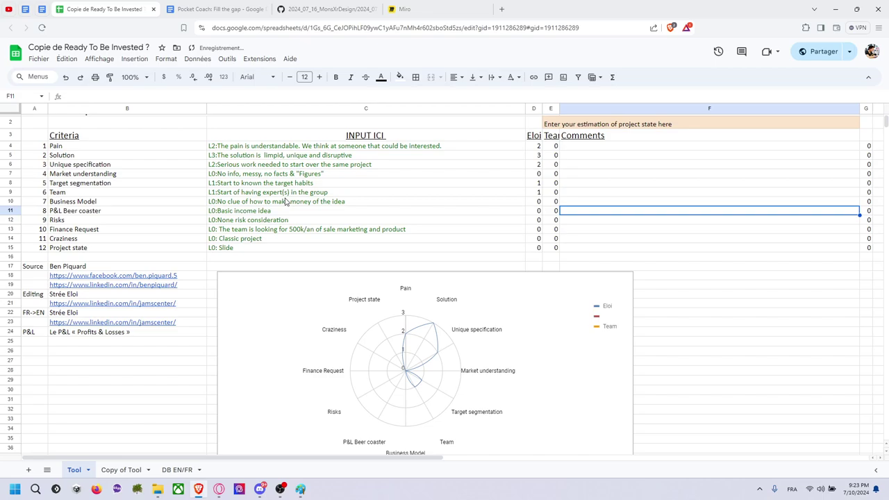
pyautogui.click(536, 193)
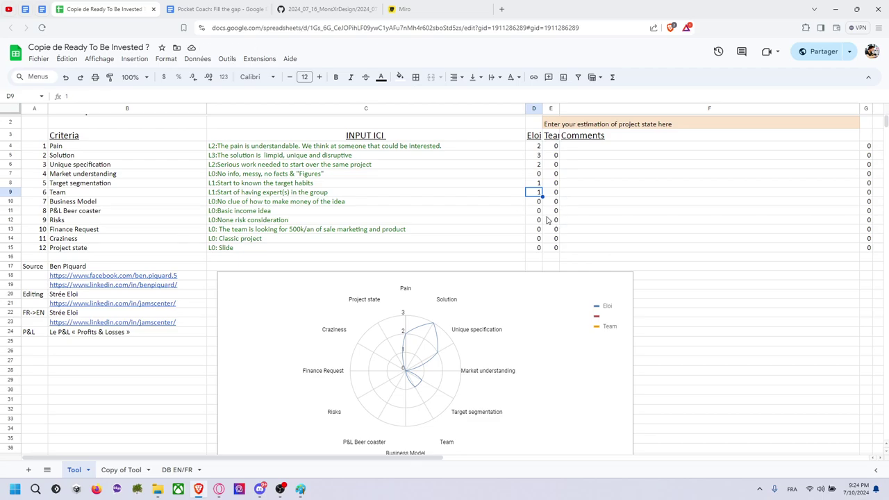
pyautogui.write('0')
pyautogui.click(606, 214)
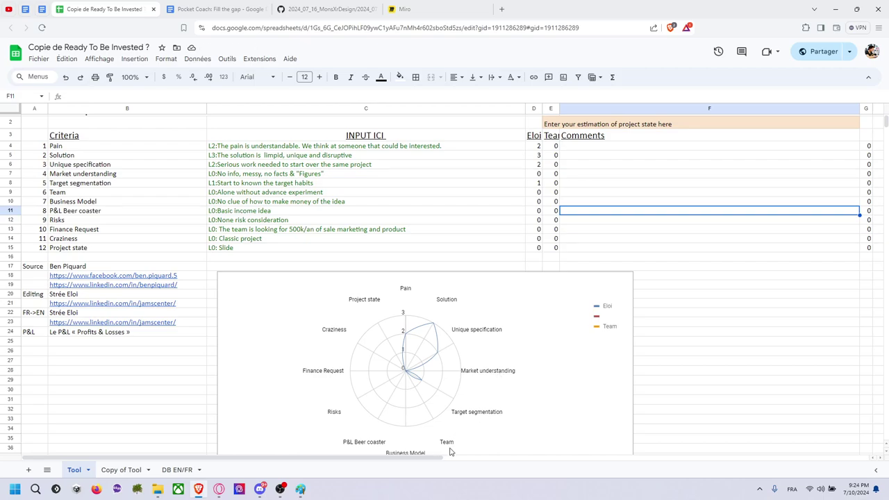
pyautogui.click(536, 193)
# Step: Try a Business Model rating of 1 in D10, and reset it to 0
pyautogui.click(539, 203)
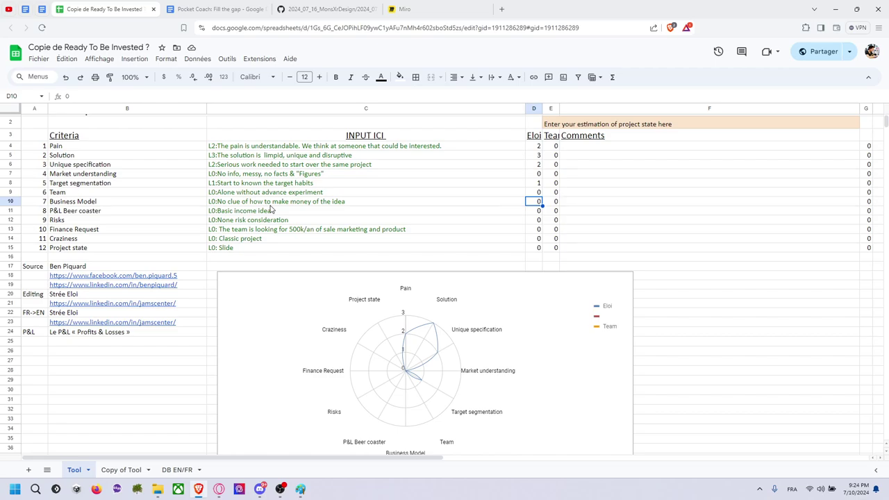
pyautogui.write('1')
pyautogui.click(595, 204)
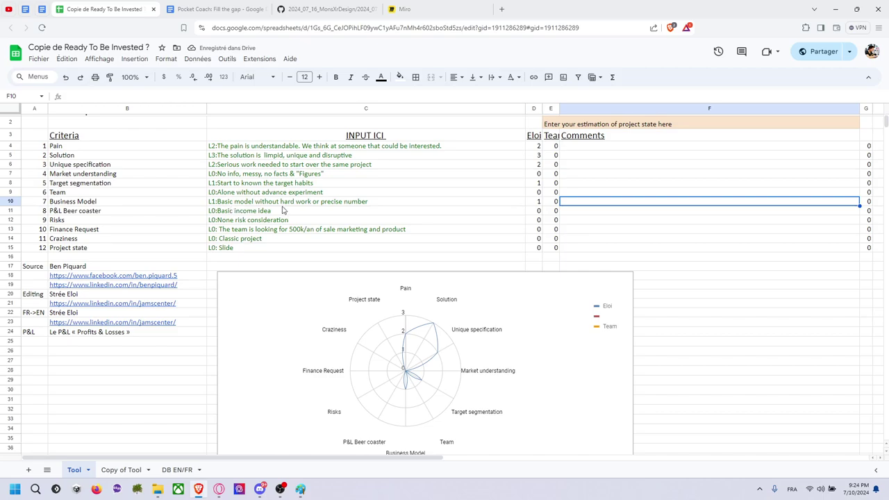
pyautogui.click(533, 202)
pyautogui.write('0')
pyautogui.click(591, 204)
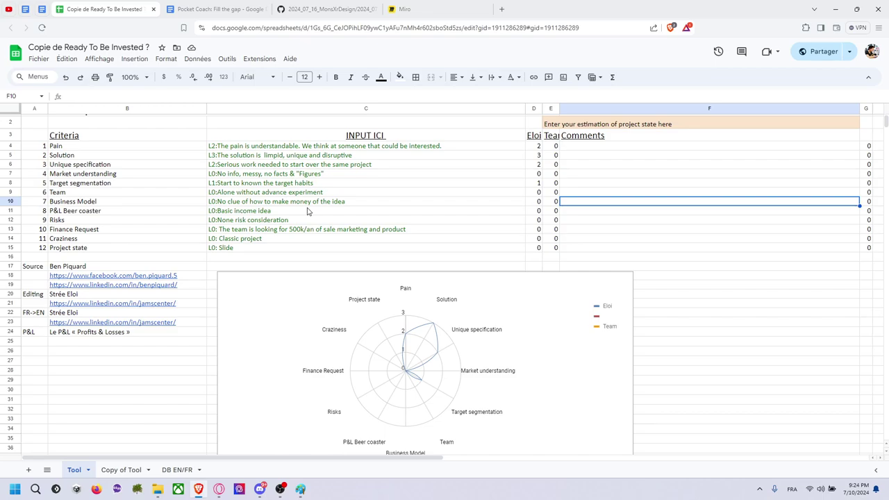
# Step: Set the P&L Beer coaster rating in D11 to 1
pyautogui.click(537, 201)
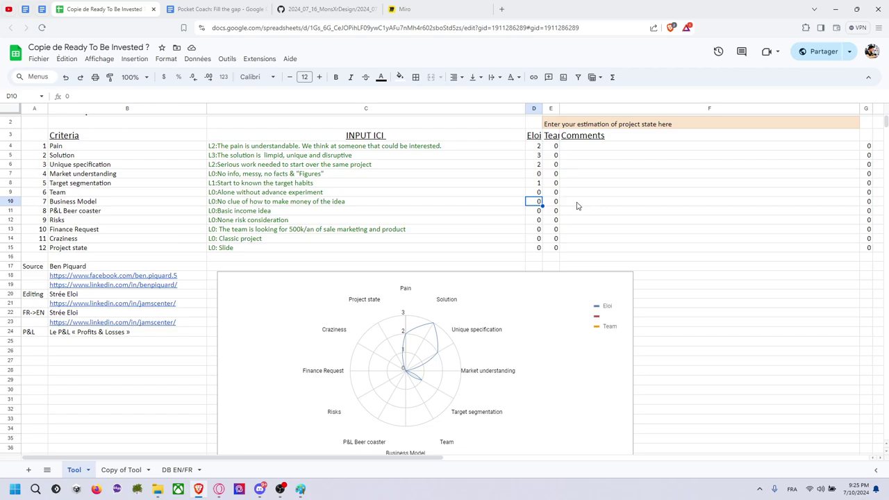
pyautogui.press('Down')
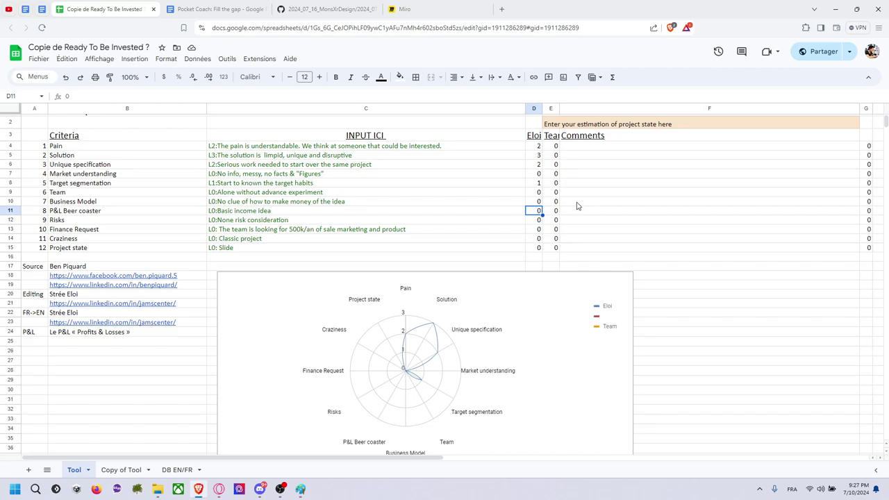
pyautogui.write('1')
pyautogui.press('Tab')
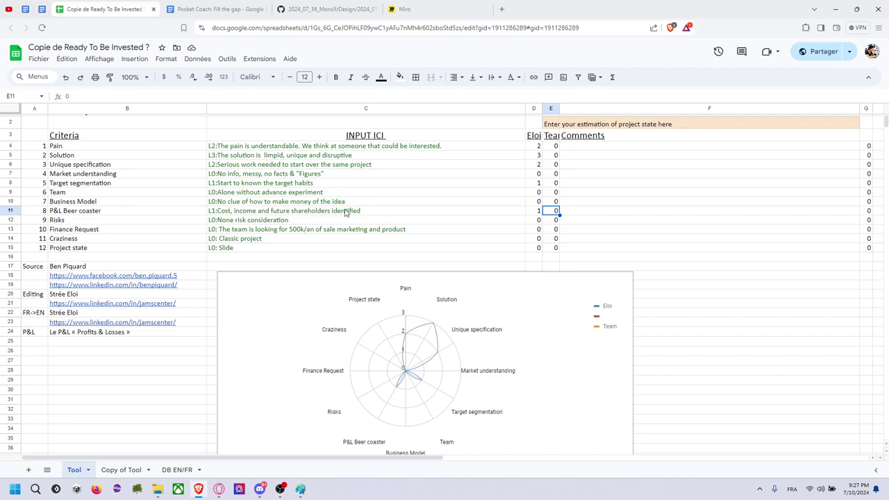
# Step: Set the Business Model rating in D10 to 1
pyautogui.click(534, 202)
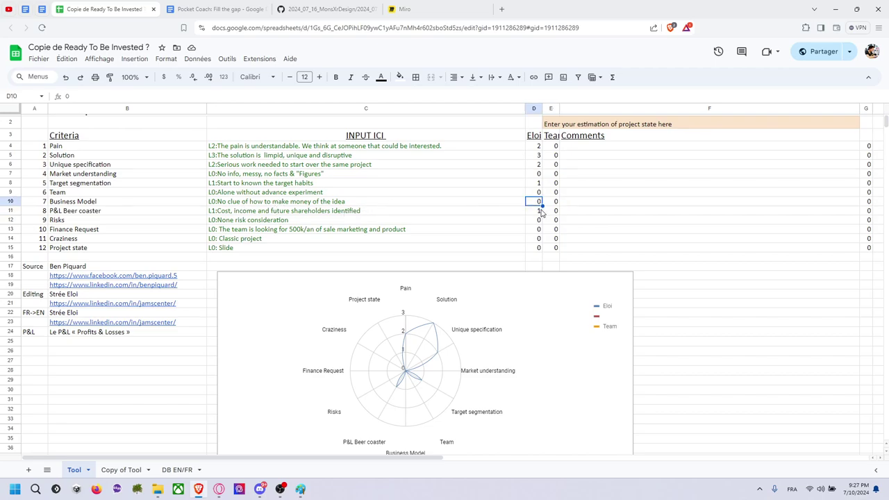
pyautogui.write('1')
pyautogui.press('Return')
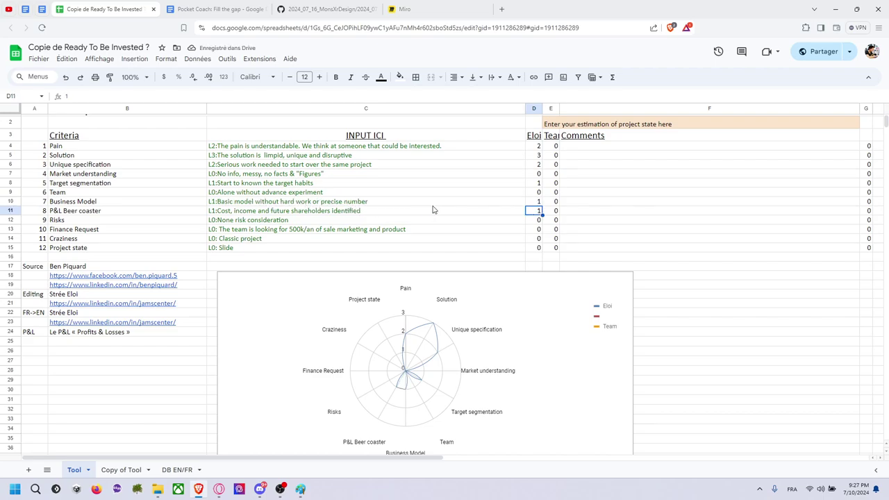
# Step: Set the Risks rating in D12 to 1
pyautogui.click(541, 221)
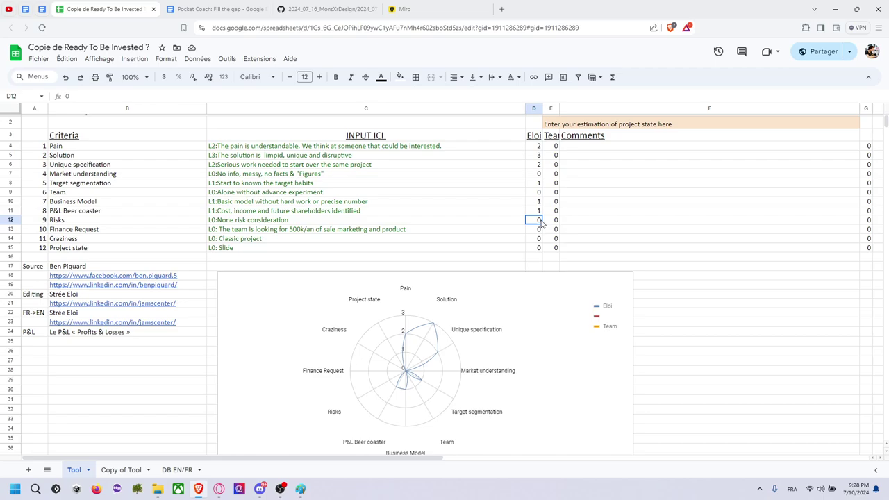
pyautogui.write('1')
pyautogui.press('Return')
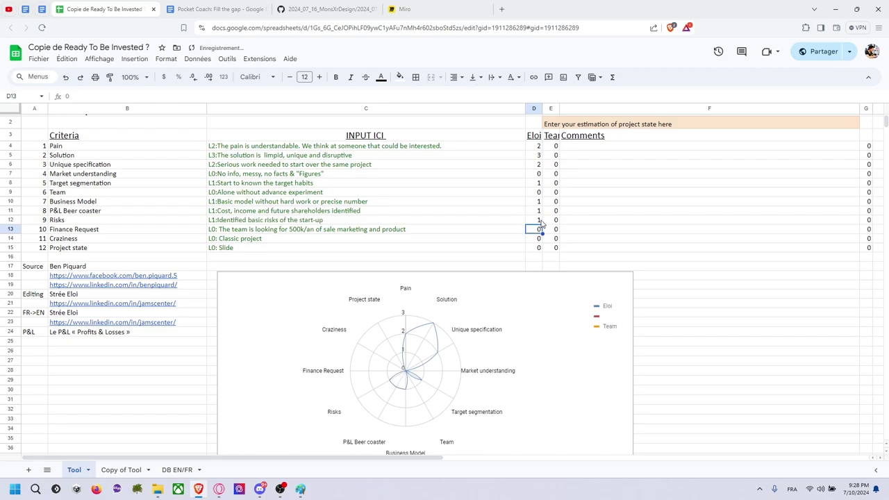
# Step: Try Finance Request ratings of 1, 2 and 3 in D13, and set the rating back to 1
pyautogui.click(541, 222)
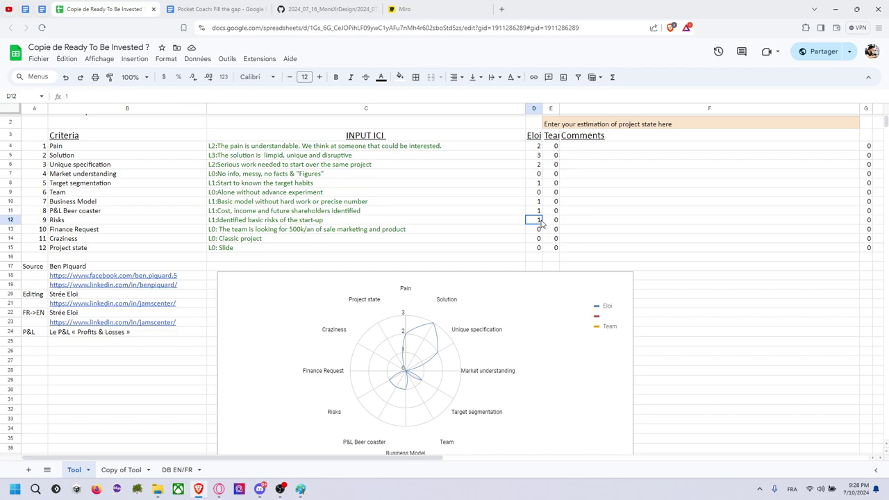
pyautogui.press('Down')
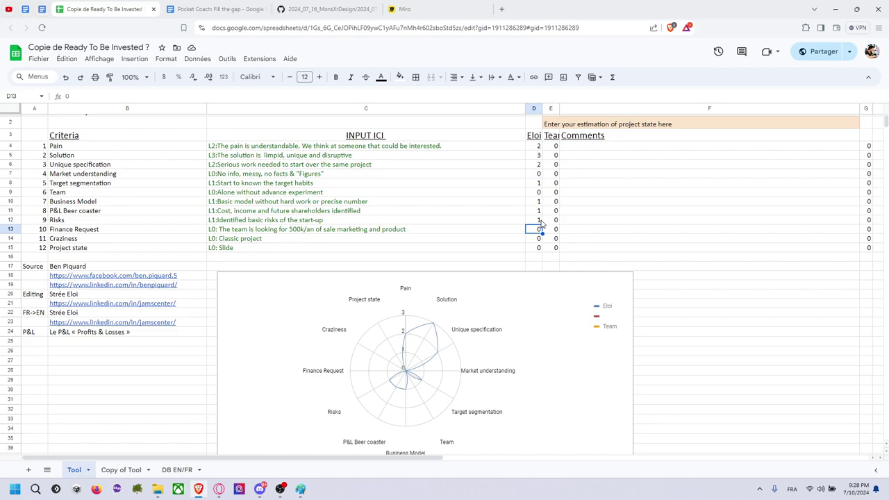
pyautogui.write('1')
pyautogui.press('Return')
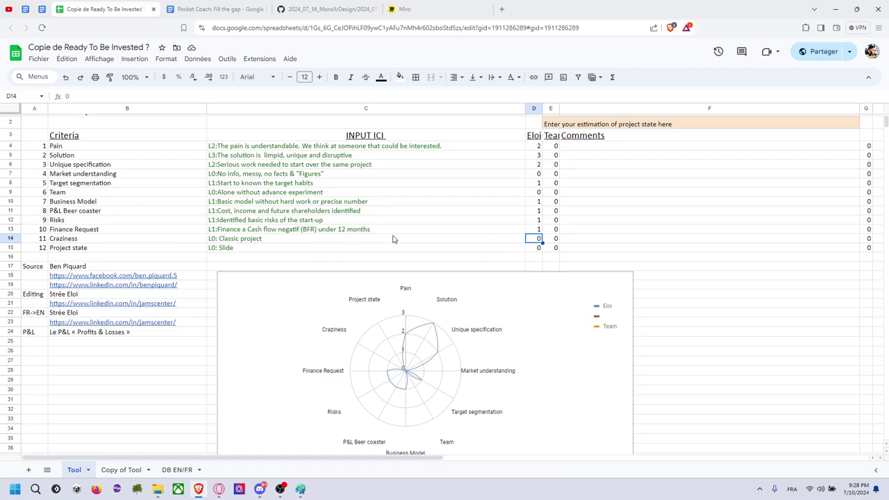
pyautogui.click(538, 230)
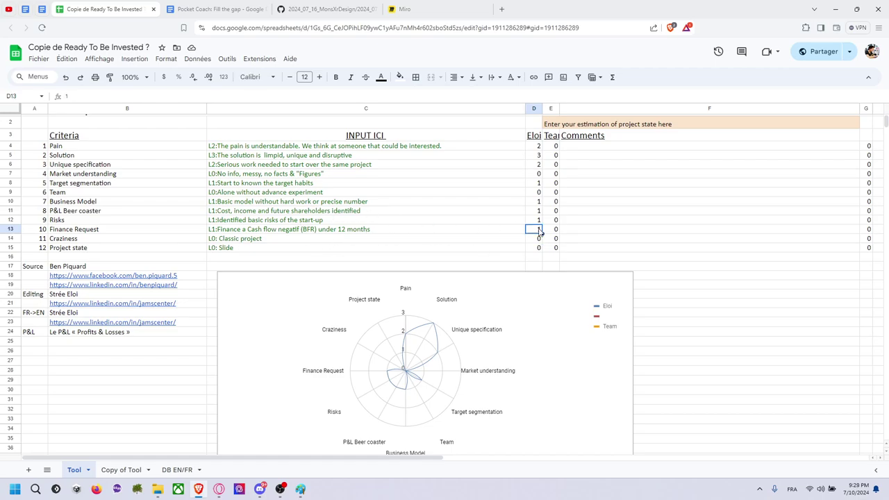
pyautogui.write('2')
pyautogui.press('Return')
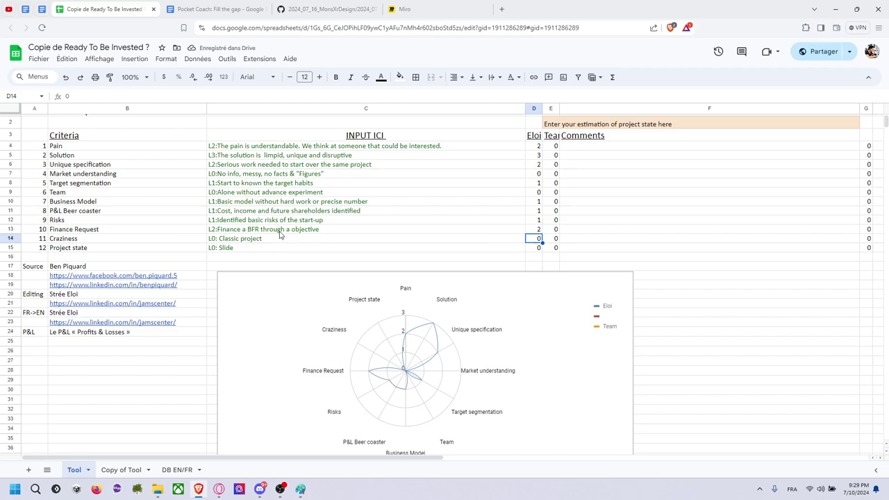
pyautogui.press('Up')
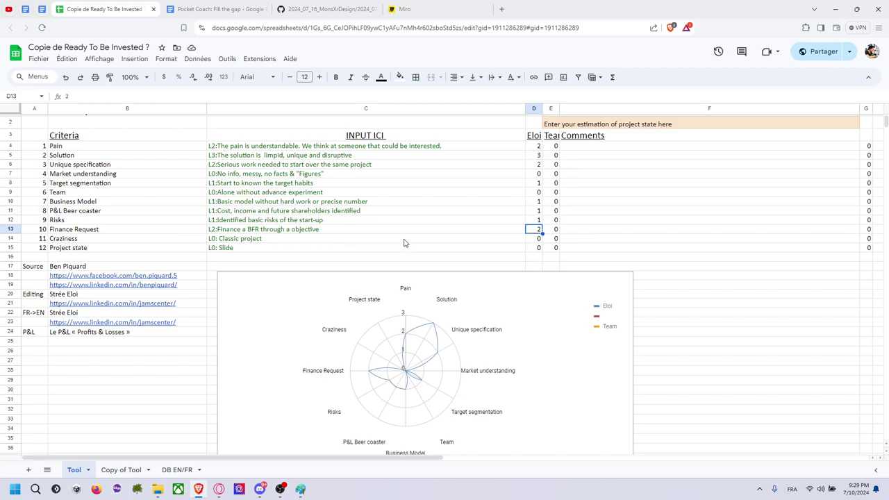
pyautogui.write('3')
pyautogui.press('Return')
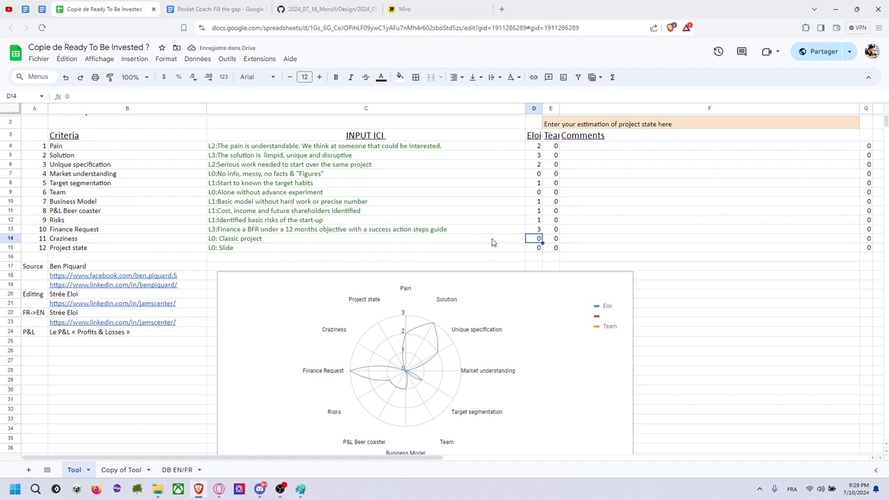
pyautogui.press('Up')
pyautogui.write('1')
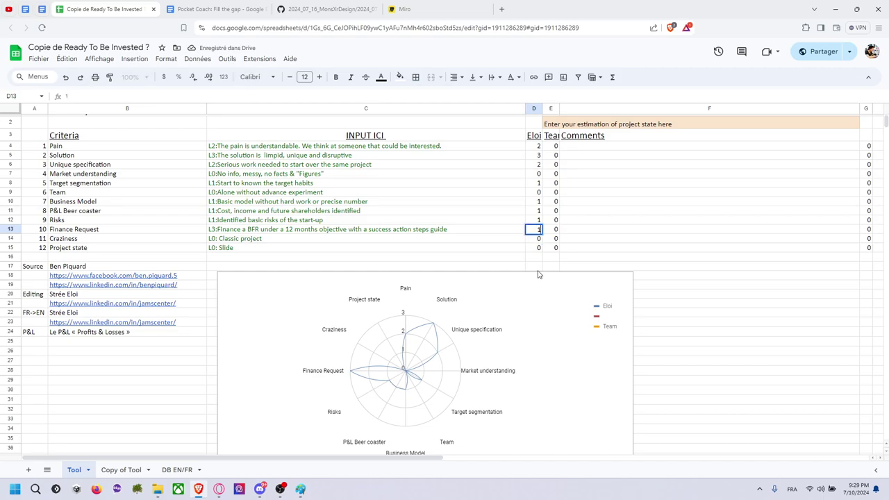
pyautogui.click(546, 240)
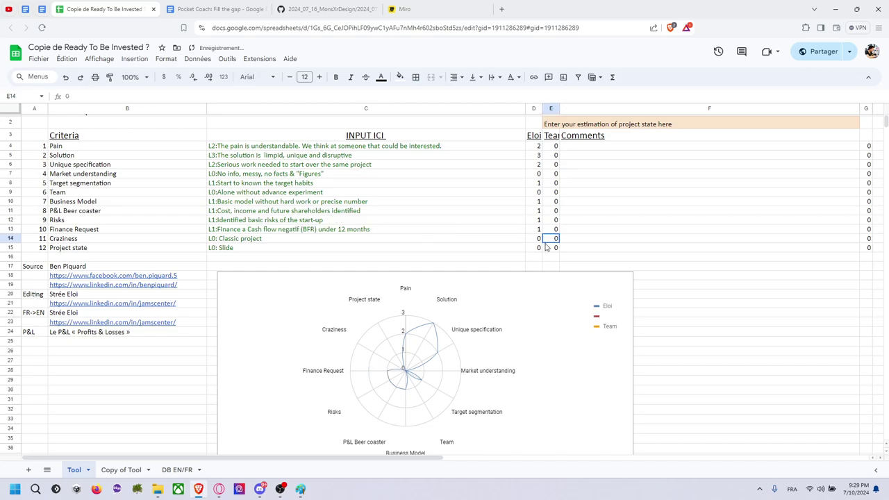
# Step: Try Craziness ratings of 1 and 2 in D14, and set the rating to 3
pyautogui.click(538, 244)
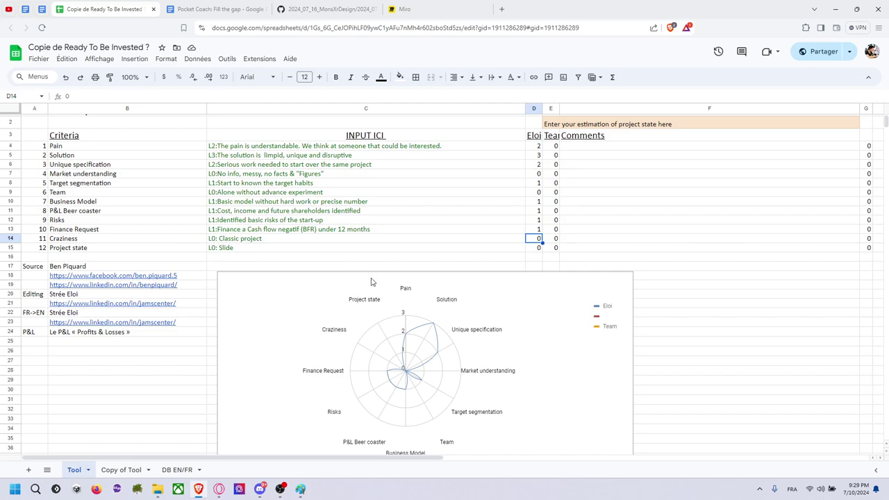
pyautogui.write('1')
pyautogui.press('Return')
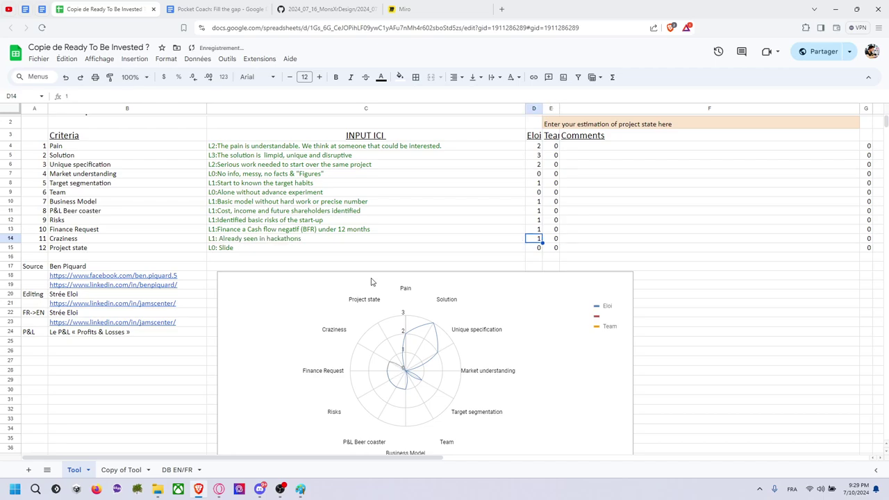
pyautogui.write('2')
pyautogui.press('Return')
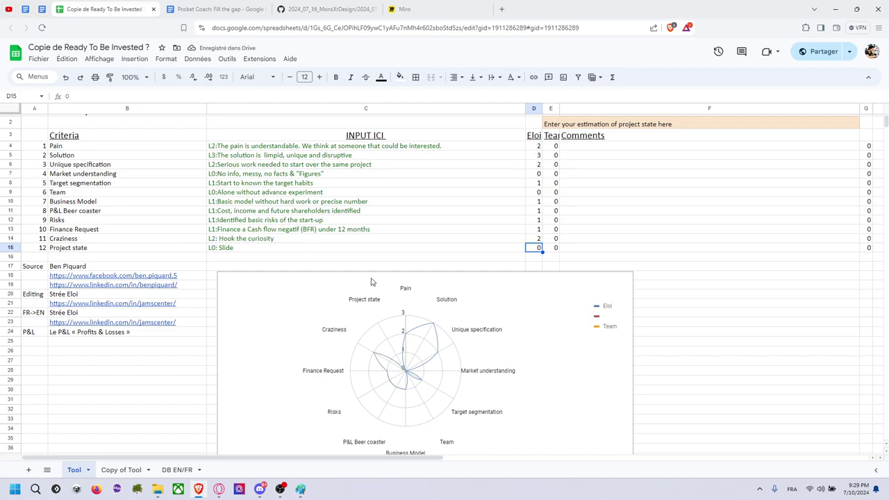
pyautogui.press('Up')
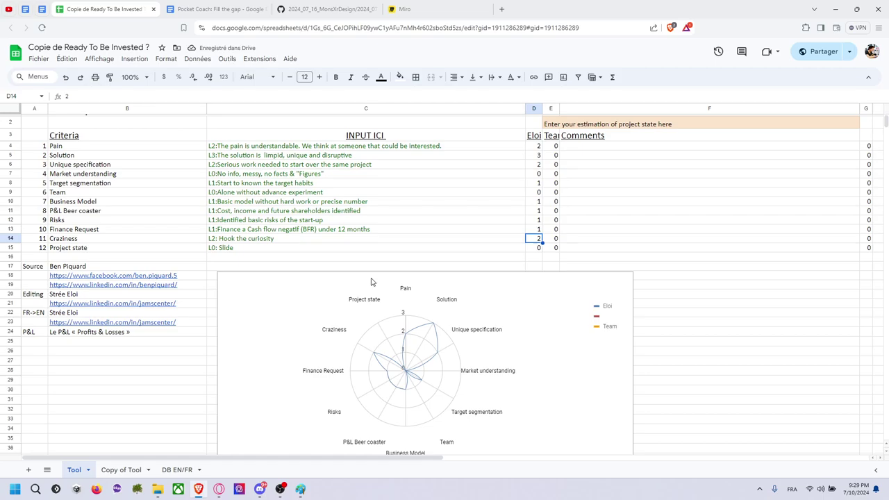
pyautogui.write('3')
pyautogui.press('Return')
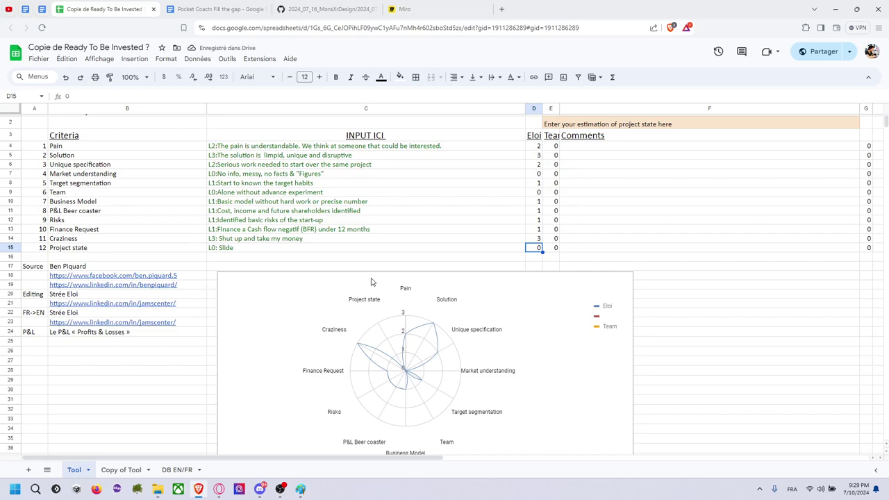
pyautogui.press('Up')
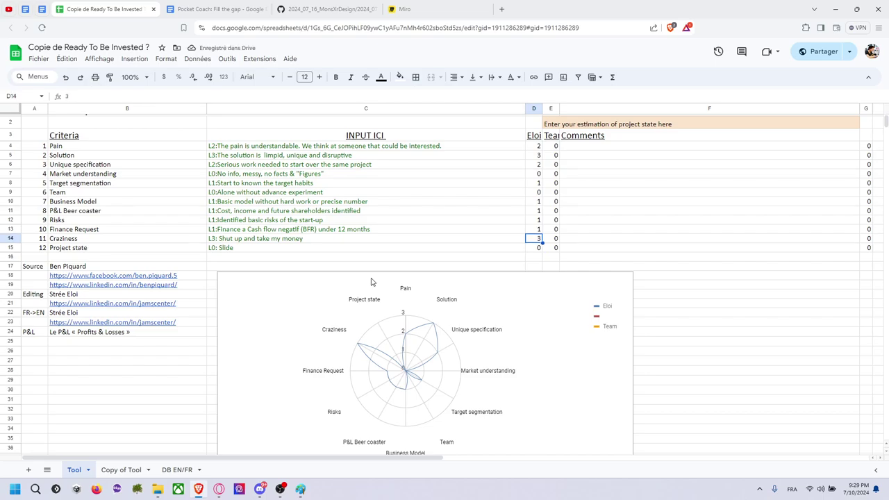
pyautogui.press('Down')
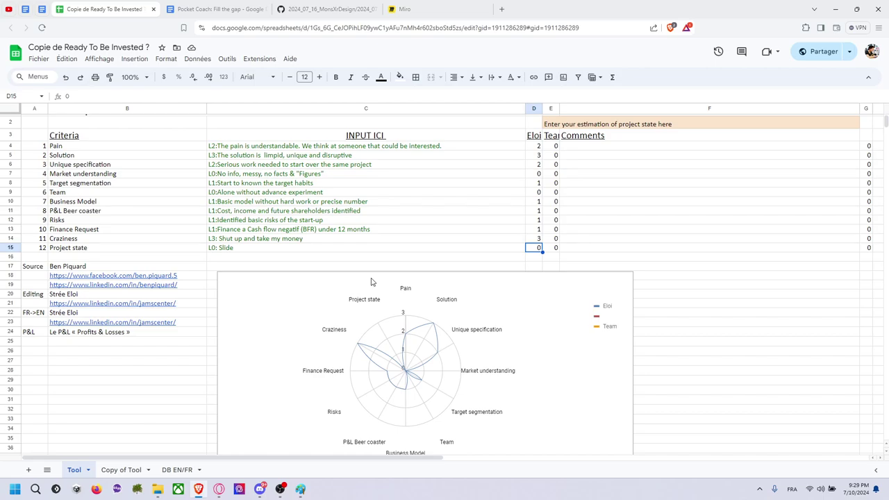
# Step: Try Project state ratings of 1 and 2 in D15, and set the rating back to 1
pyautogui.write('1')
pyautogui.press('Tab')
pyautogui.press('Left')
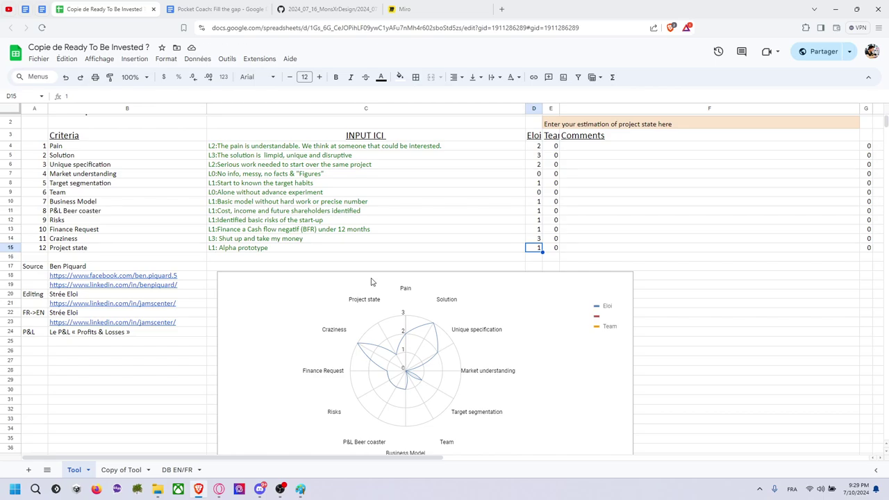
pyautogui.write('2')
pyautogui.press('Return')
pyautogui.press('Up')
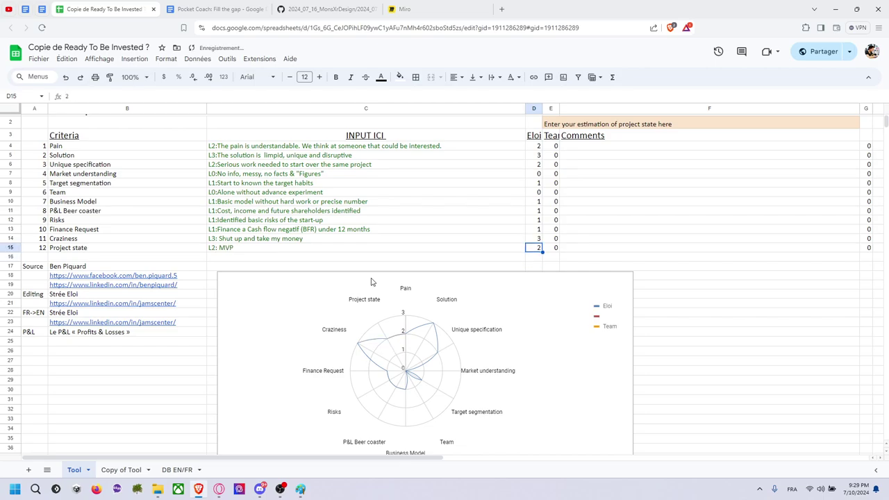
pyautogui.write('1')
pyautogui.press('Return')
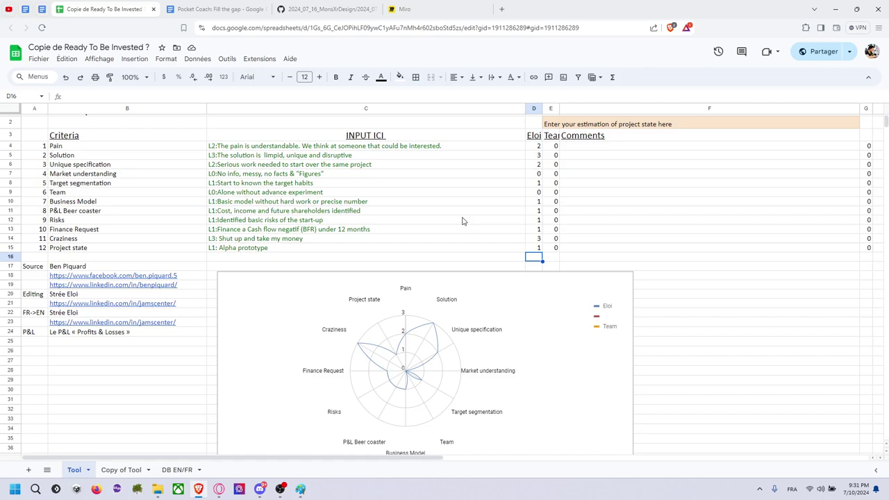
# Step: Reset all twelve criteria ratings in D4:D15 to 0 and return to the Pain rating in D4
pyautogui.click(537, 148)
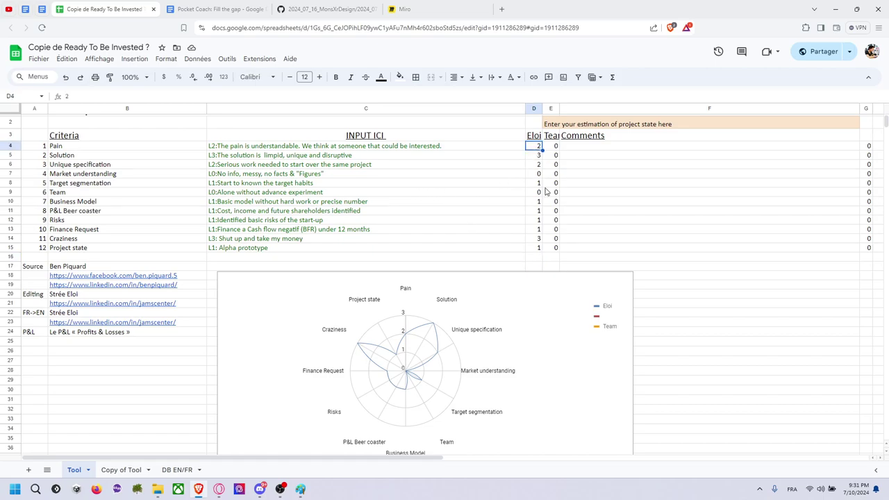
pyautogui.write('0 0 0 0 0 0 0 0 0 0 ')
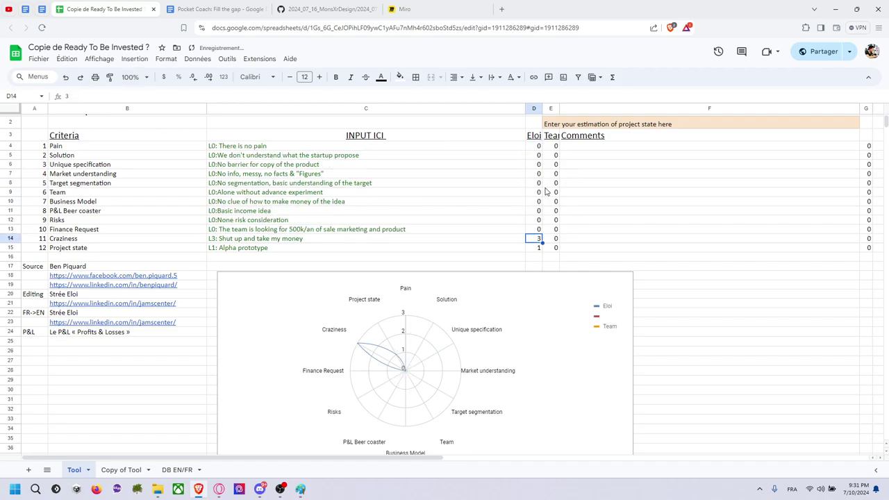
pyautogui.write('0')
pyautogui.press('Return')
pyautogui.write('0')
pyautogui.press('Up')
pyautogui.press('Up')
pyautogui.press('Up')
pyautogui.press('Up')
pyautogui.press('Up')
pyautogui.press('Up')
pyautogui.press('Up')
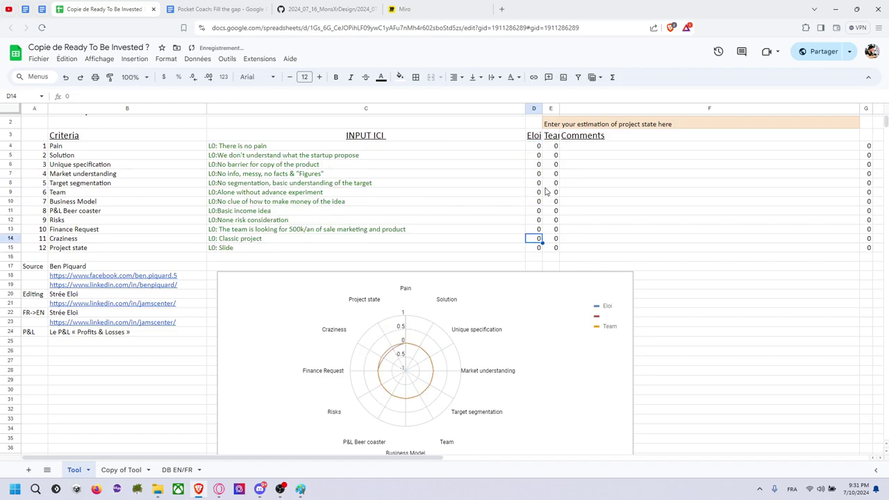
pyautogui.press('Up')
pyautogui.press('Up')
pyautogui.press('Up')
pyautogui.press('Up')
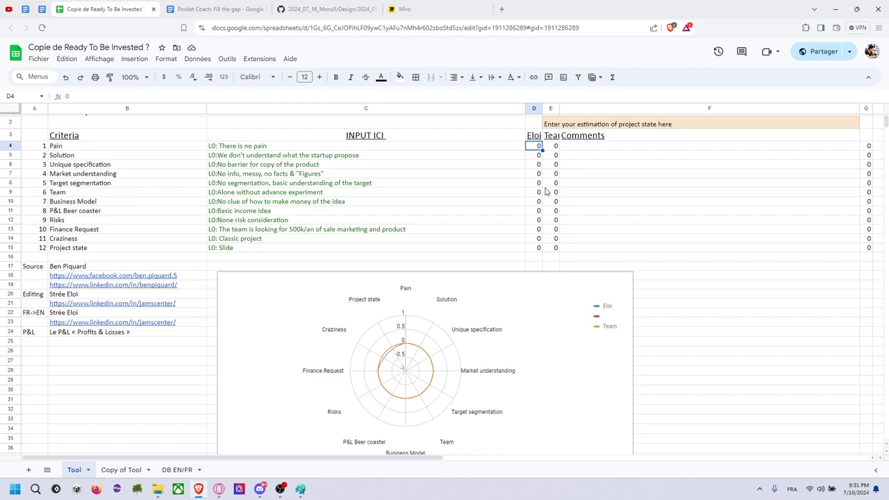
# Step: Try Pain ratings of 1 and 2 in D4, and set the rating to 3
pyautogui.write('1')
pyautogui.press('Return')
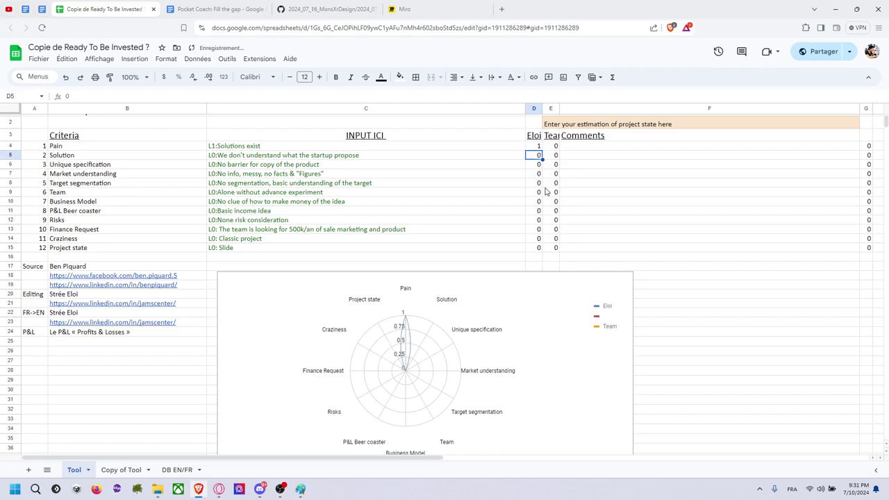
pyautogui.press('Up')
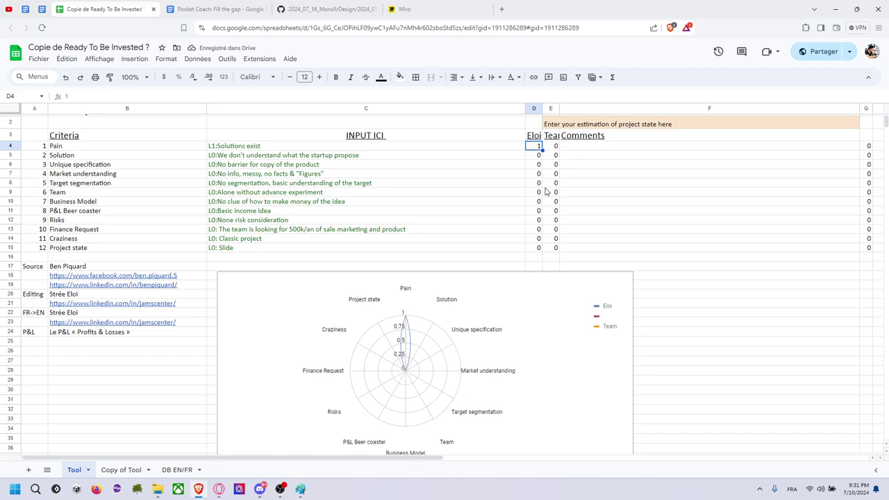
pyautogui.write('2')
pyautogui.press('Return')
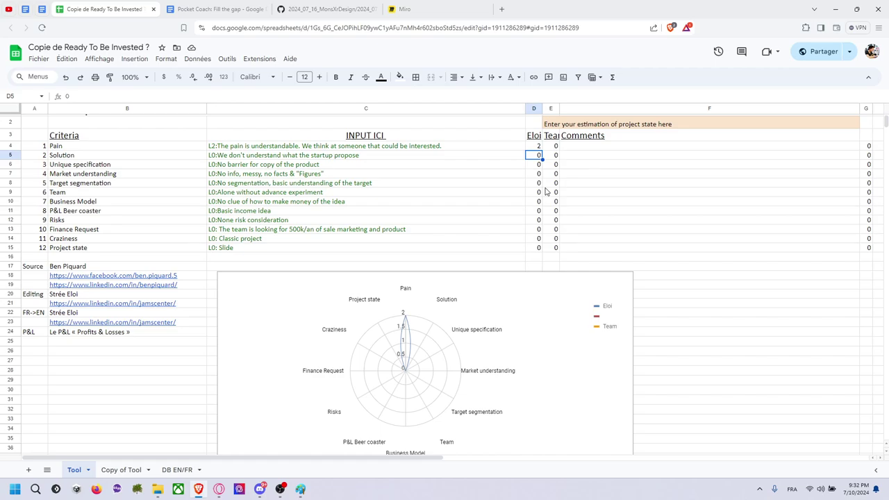
pyautogui.press('Up')
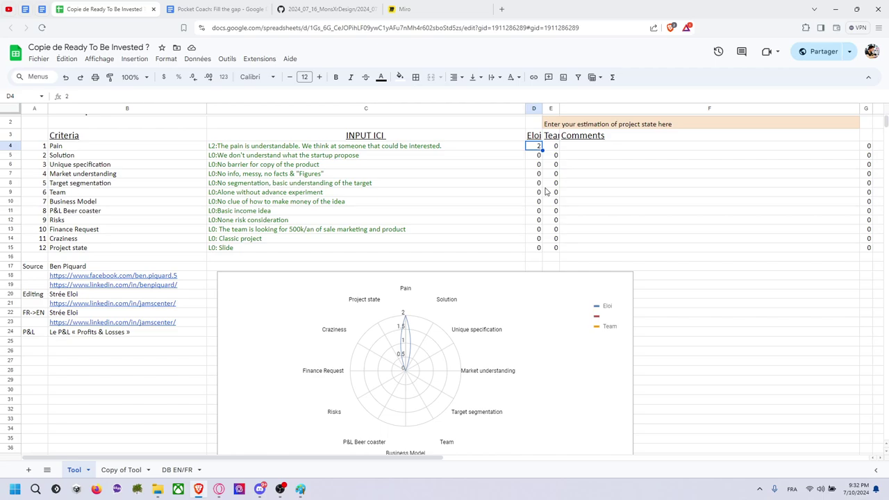
pyautogui.write('1')
pyautogui.press('Return')
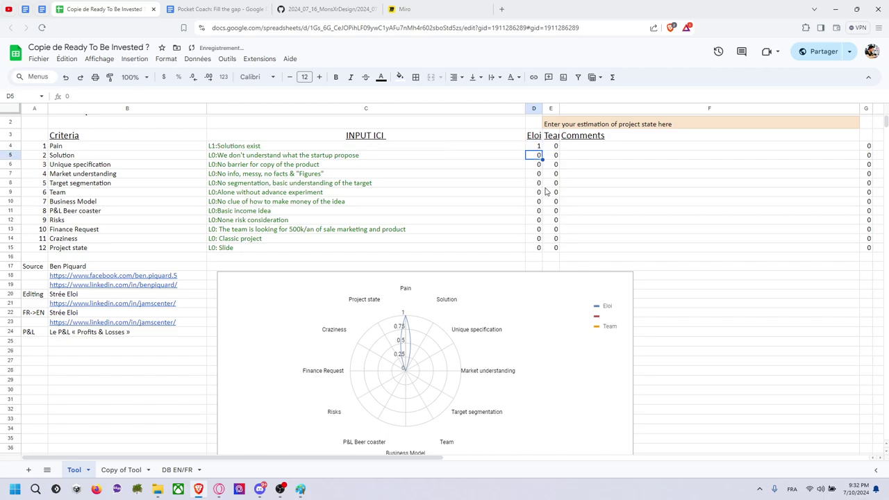
pyautogui.press('Up')
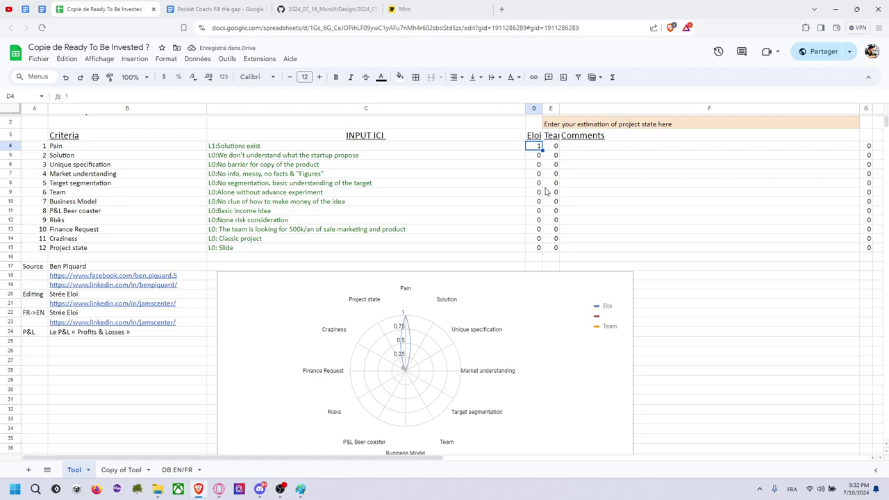
pyautogui.write('3')
pyautogui.press('Return')
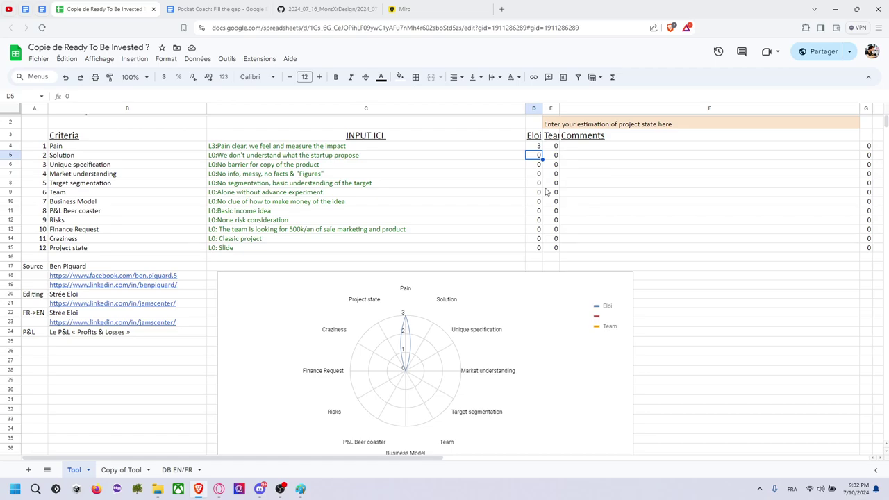
# Step: Try Solution ratings of 1 and 2 in D5, and set the rating to 3
pyautogui.press('Up')
pyautogui.press('Down')
pyautogui.write('1')
pyautogui.press('Return')
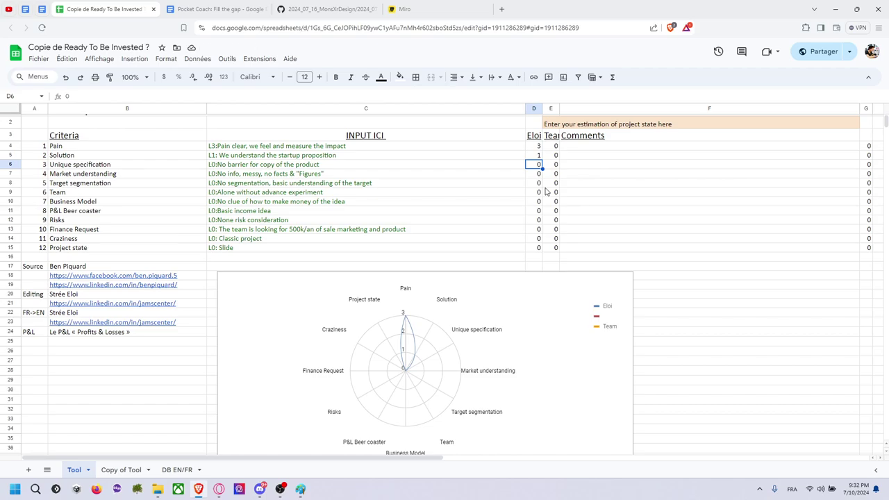
pyautogui.press('Up')
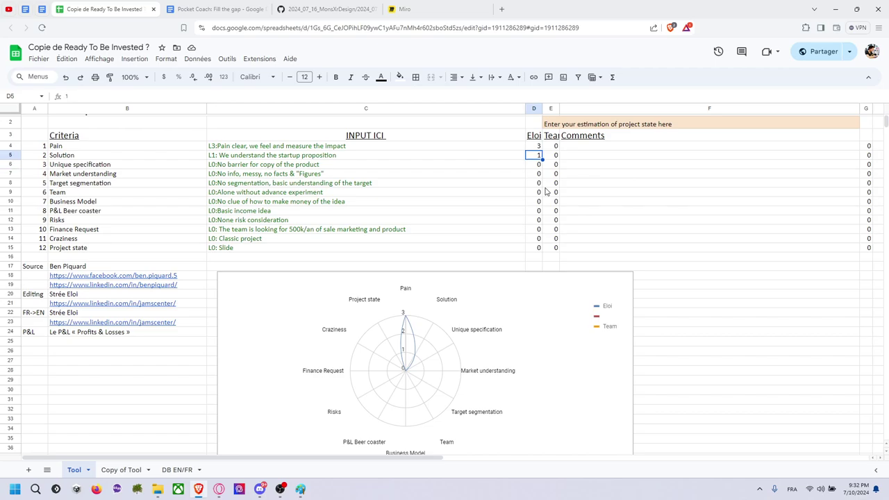
pyautogui.write('2')
pyautogui.press('Return')
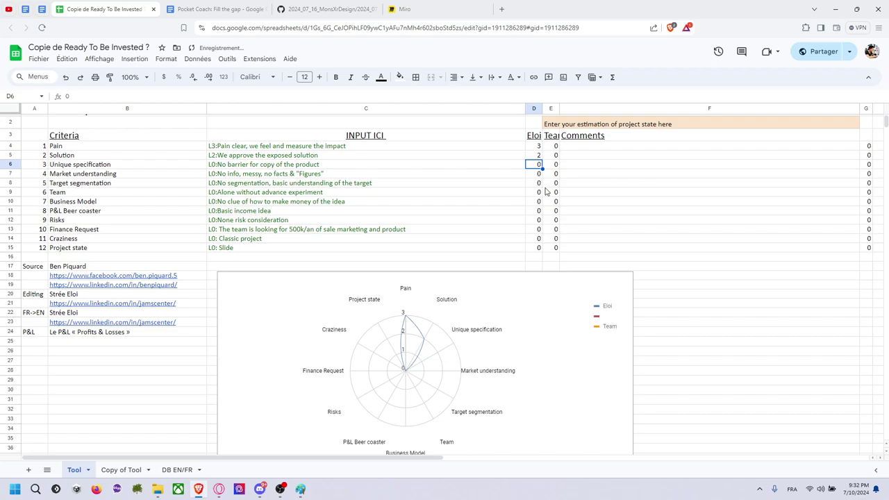
pyautogui.press('Up')
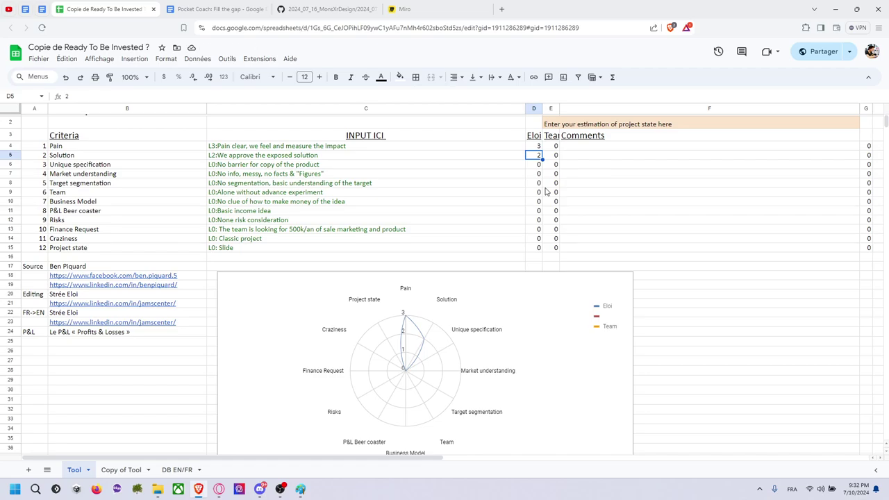
pyautogui.write('3')
pyautogui.press('Return')
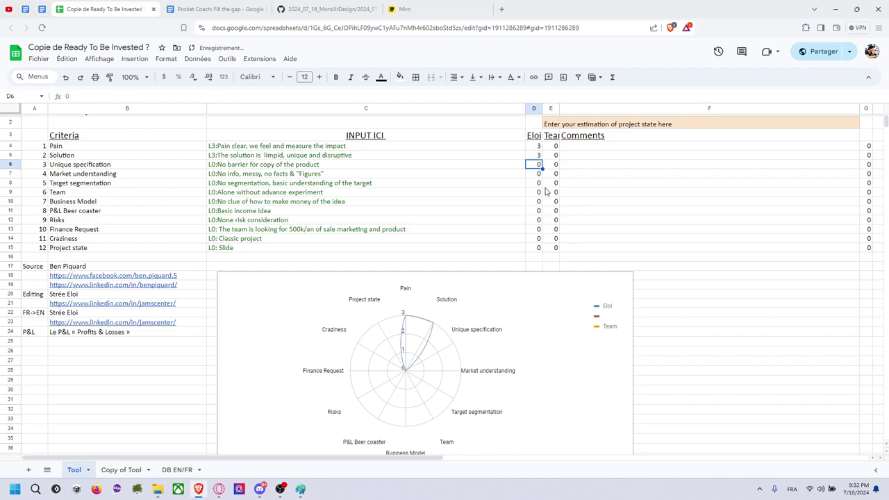
pyautogui.press('Up')
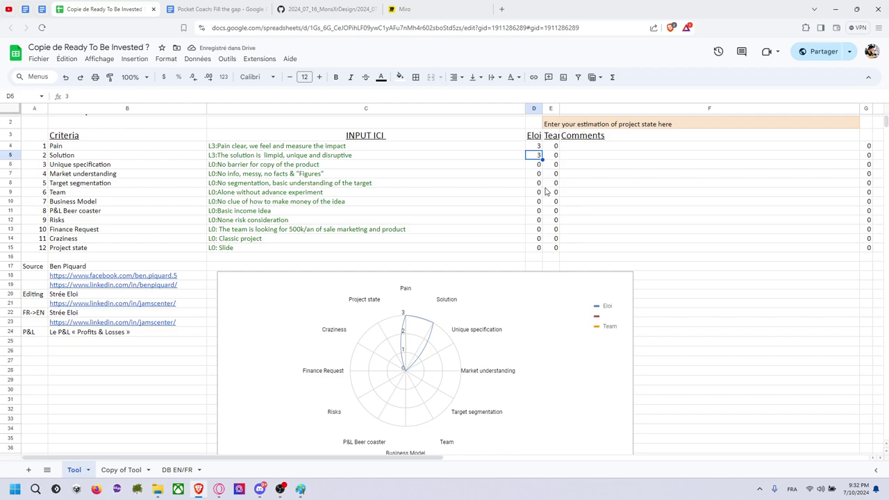
pyautogui.press('Left')
pyautogui.press('Right')
pyautogui.press('Right')
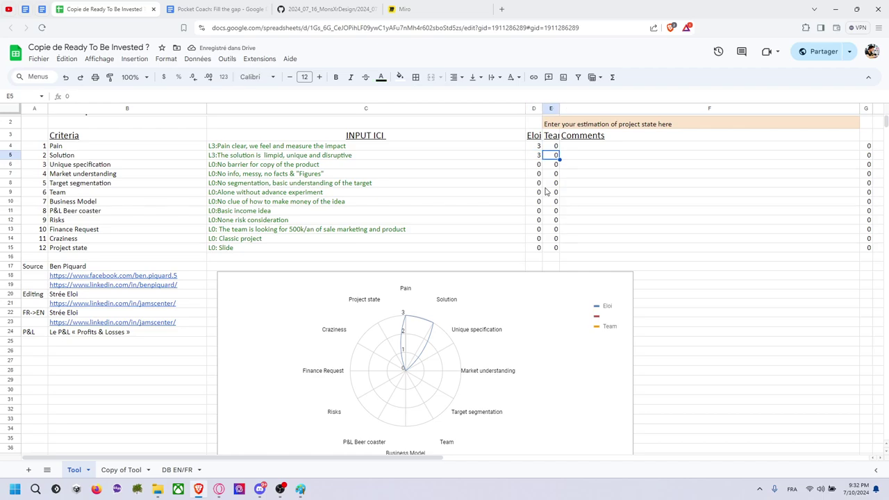
pyautogui.press('Left')
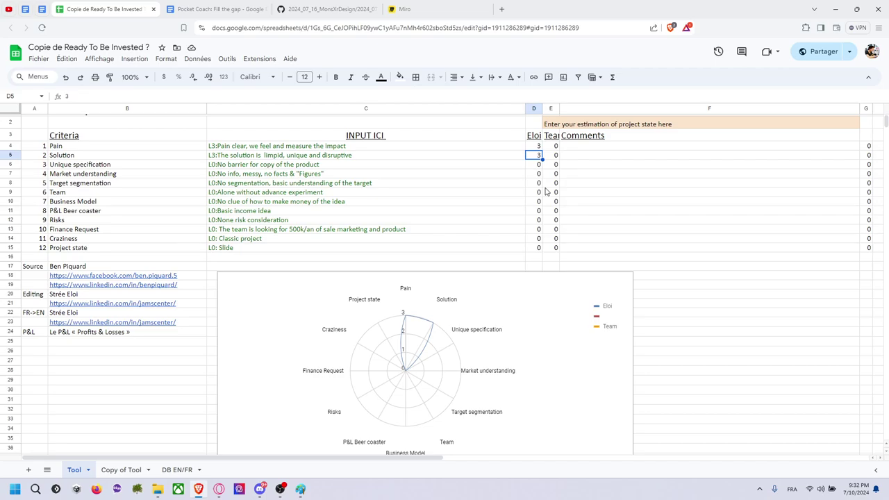
# Step: Try a Unique specification rating of 1 in D6, and raise the rating to 2
pyautogui.press('Down')
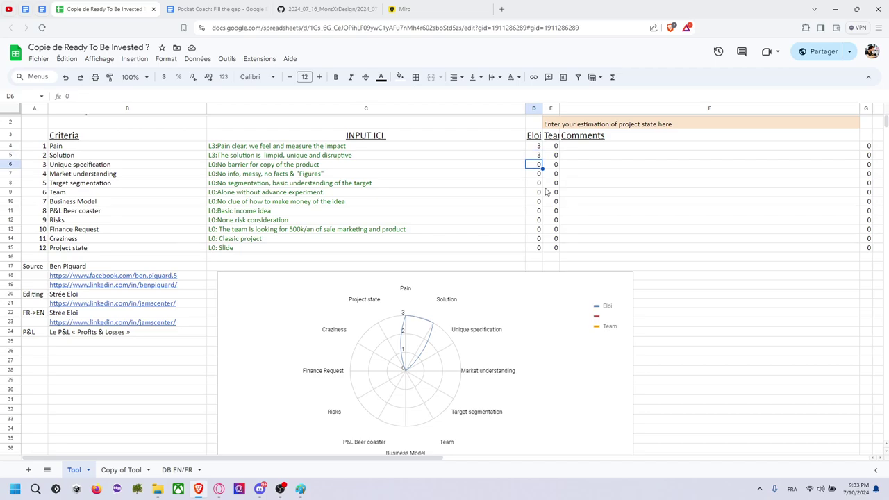
pyautogui.press('Left')
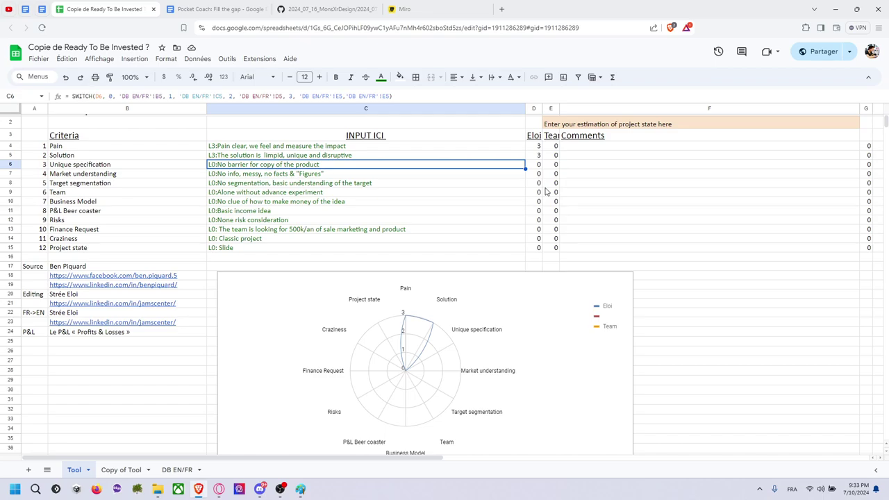
pyautogui.press('Right')
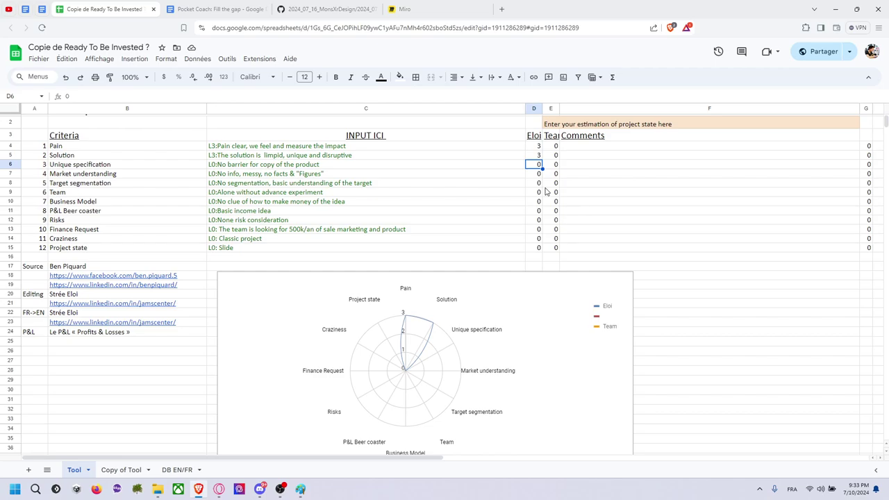
pyautogui.write('1')
pyautogui.press('Return')
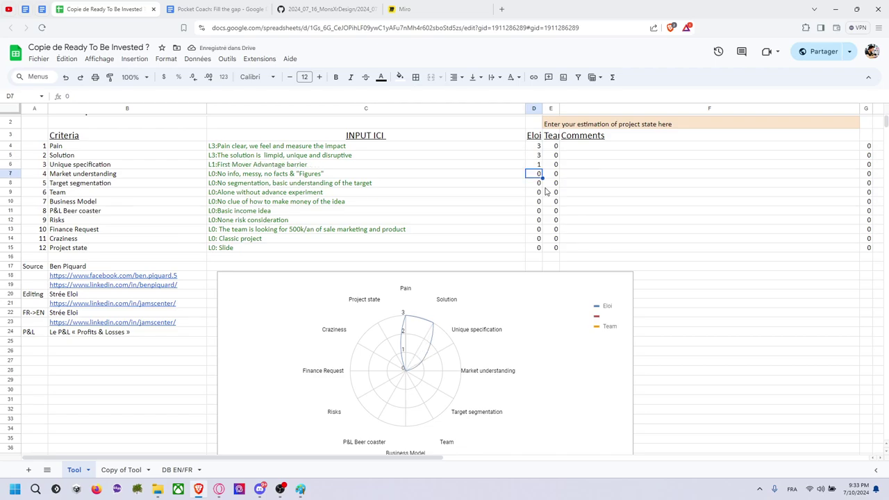
pyautogui.press('Up')
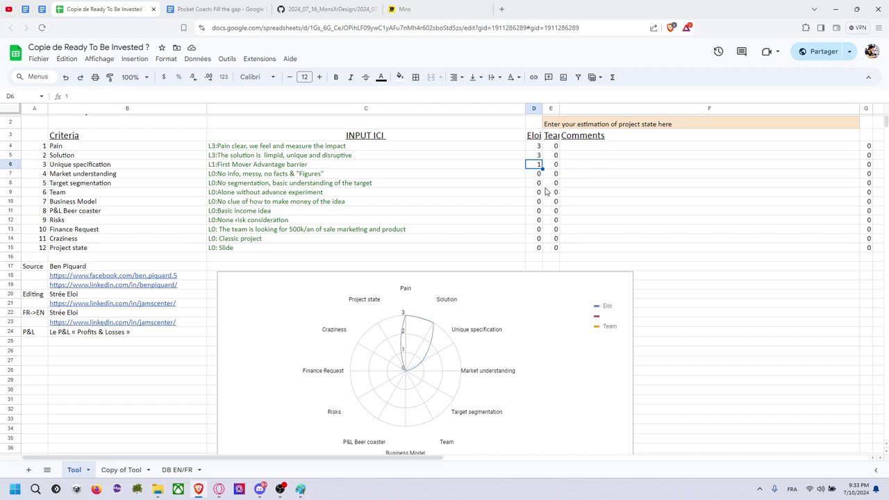
pyautogui.write('2')
pyautogui.press('Return')
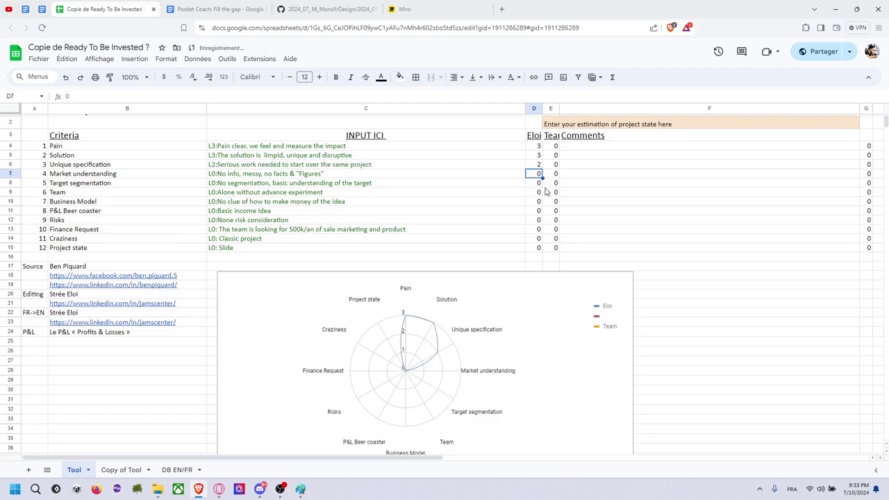
# Step: Try a Unique specification rating of 3 in D6, compare its level description, and set the rating back to 2
pyautogui.press('Up')
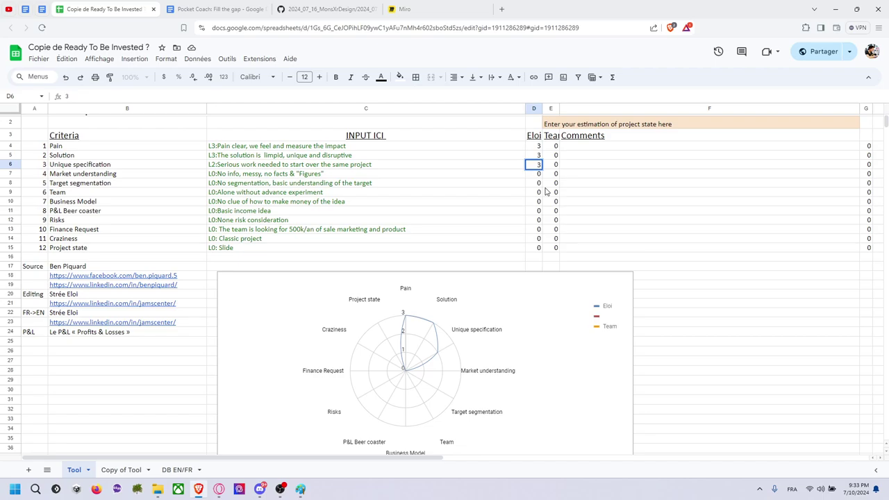
pyautogui.press('Return')
pyautogui.press('Up')
pyautogui.press('Left')
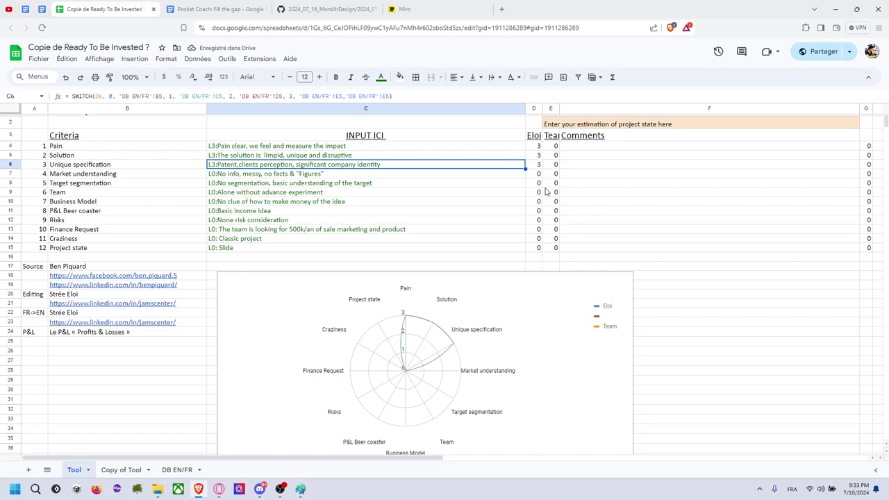
pyautogui.press('Right')
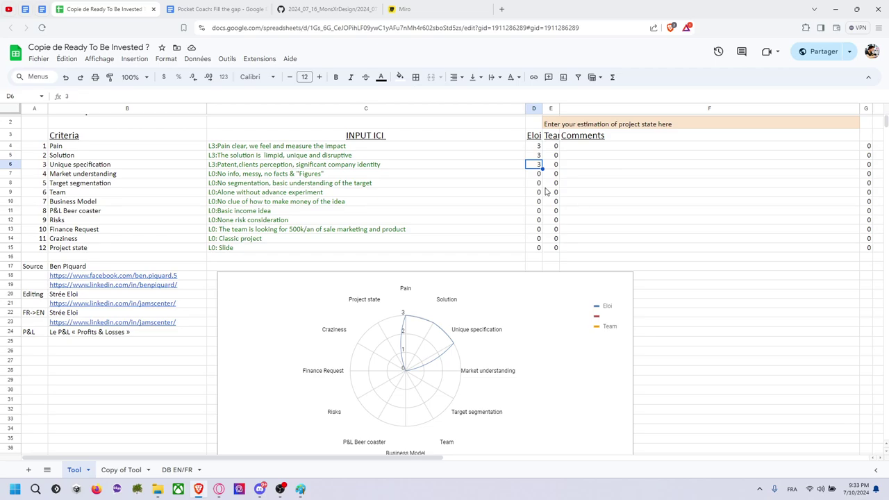
pyautogui.write('2')
pyautogui.press('Return')
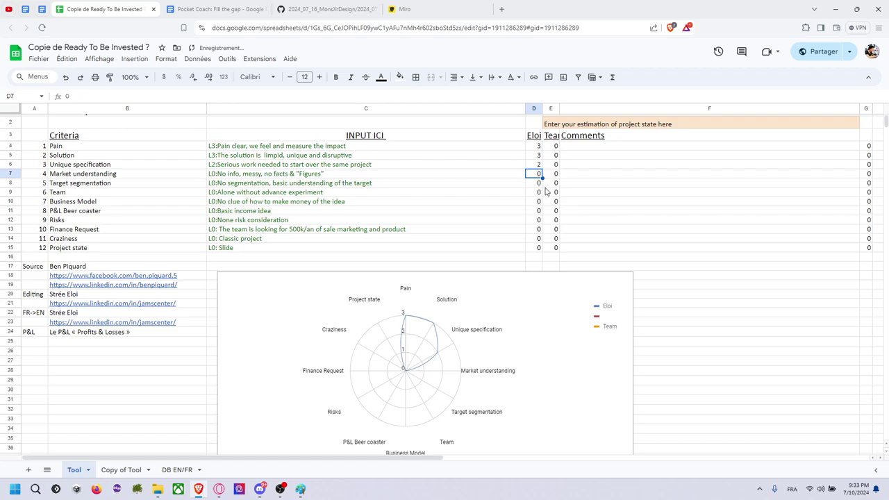
# Step: Try Market understanding ratings of 1 and 2 in D7
pyautogui.press('Left')
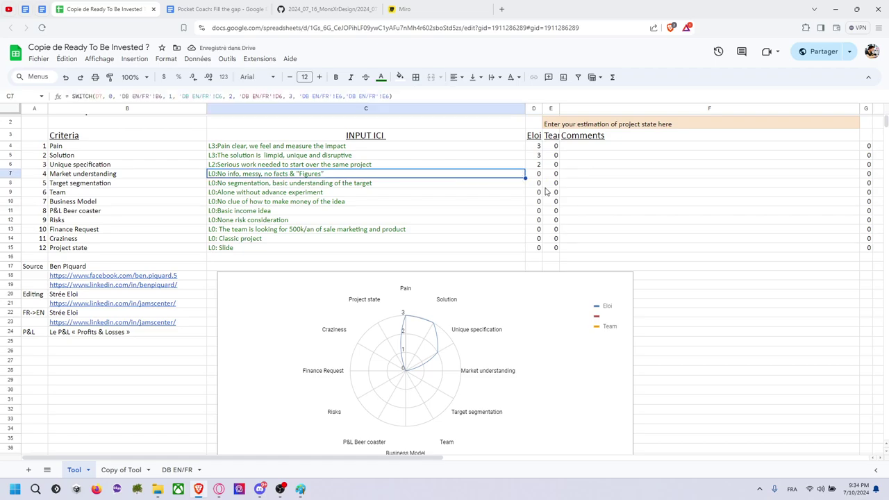
pyautogui.press('Right')
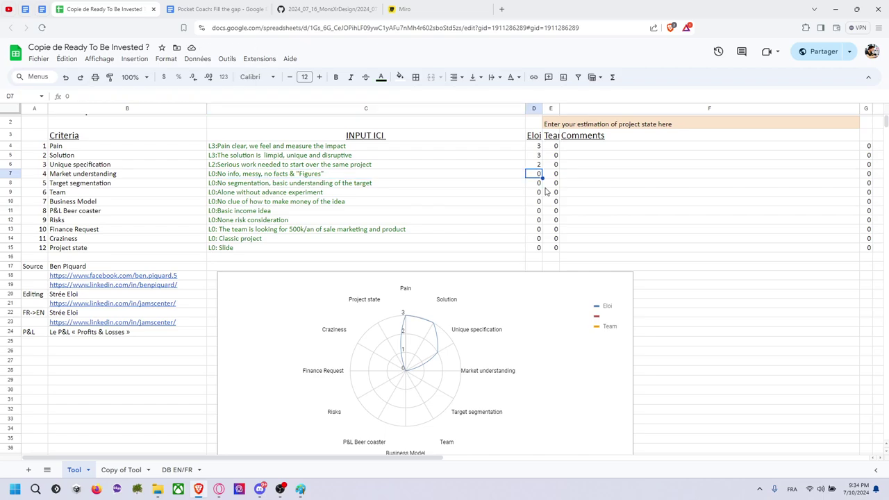
pyautogui.write('1')
pyautogui.press('Return')
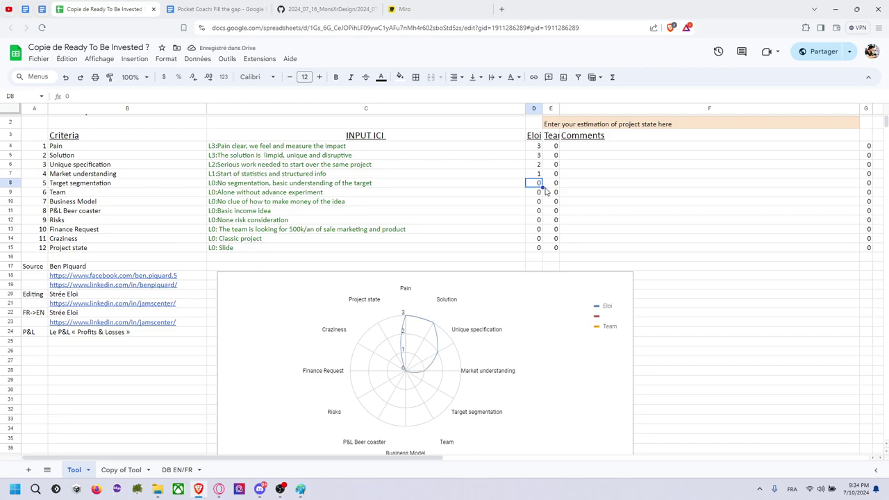
pyautogui.press('Up')
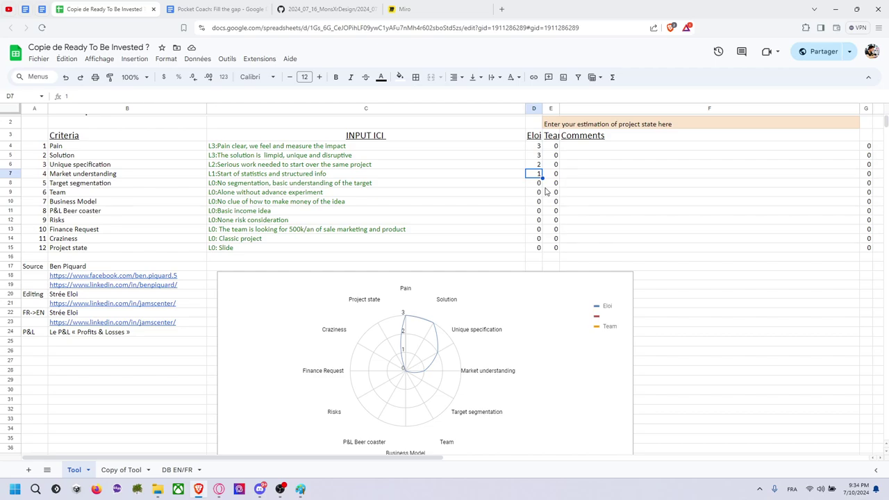
pyautogui.write('2')
pyautogui.press('Return')
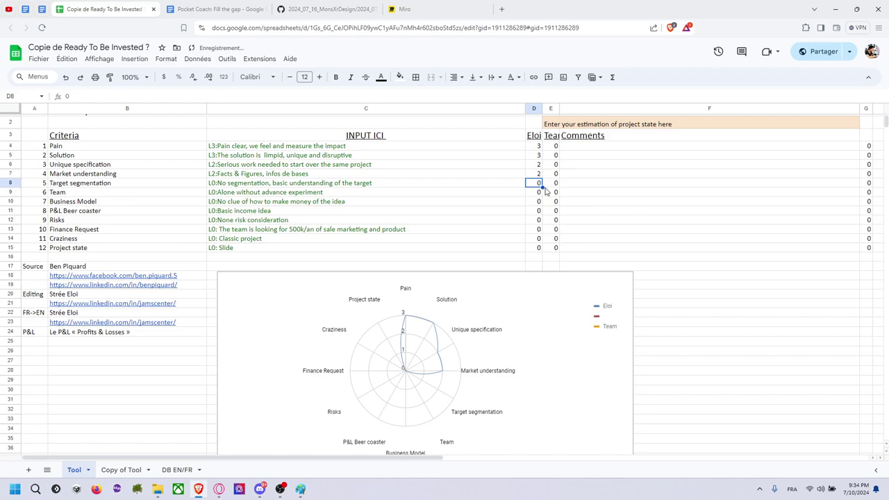
# Step: Set the Market understanding rating in D7 to 3 and review its level description in C7
pyautogui.press('Left')
pyautogui.press('Up')
pyautogui.press('Left')
pyautogui.press('Right')
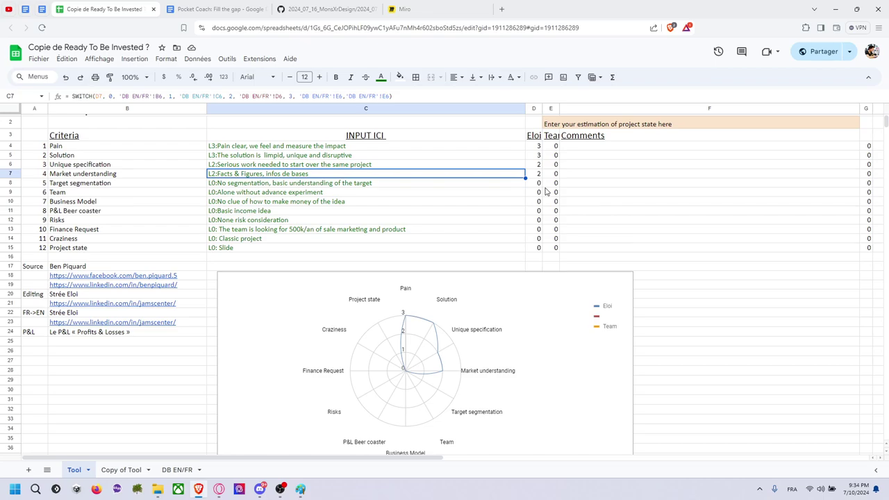
pyautogui.press('Right')
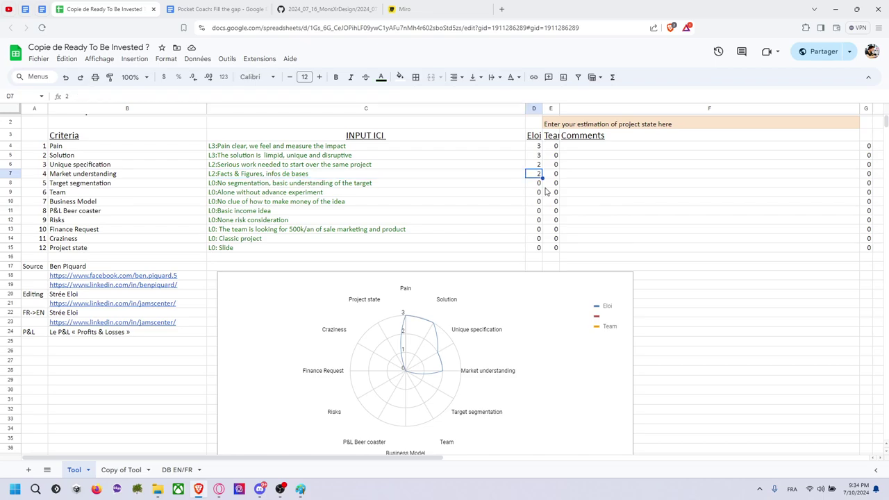
pyautogui.write('3')
pyautogui.press('Return')
pyautogui.press('Up')
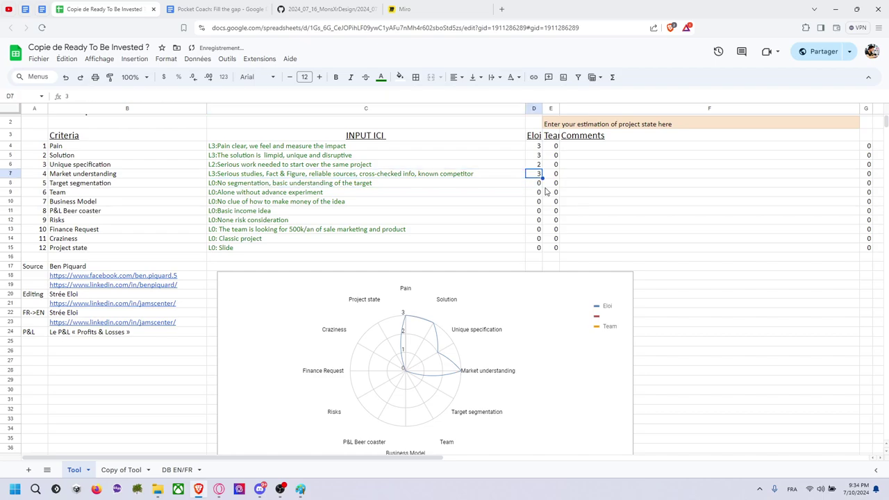
pyautogui.press('Left')
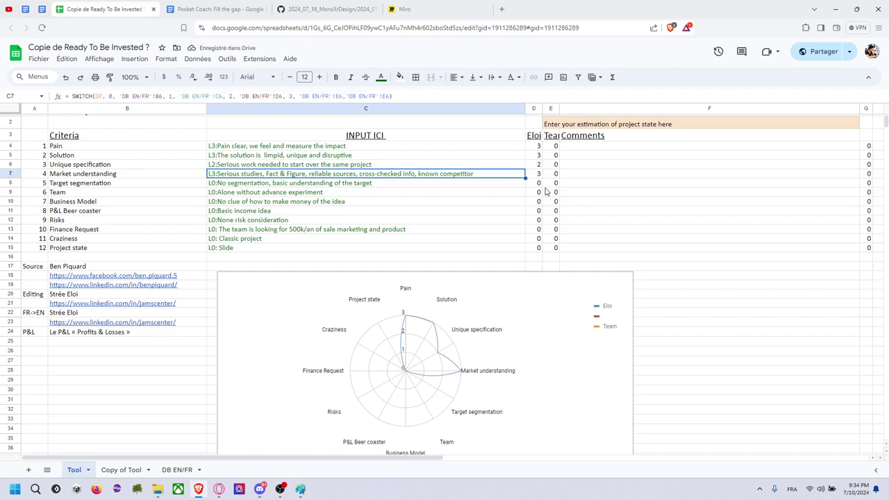
pyautogui.press('Right')
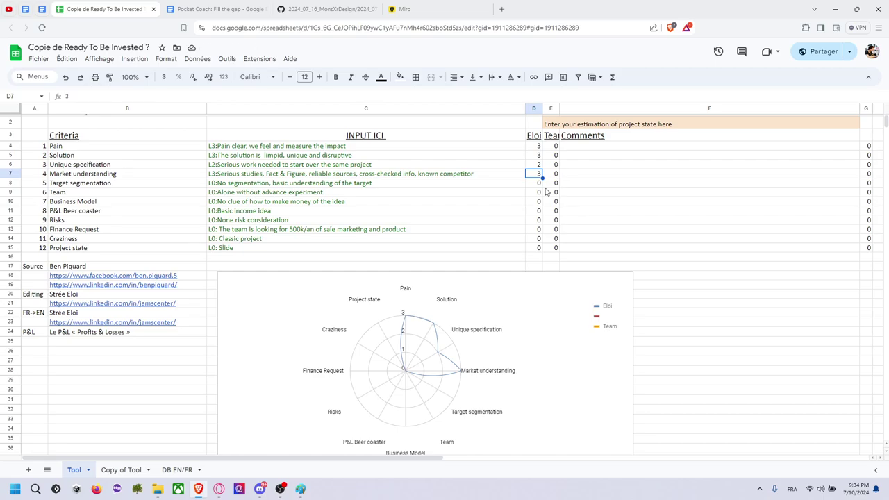
pyautogui.press('Left')
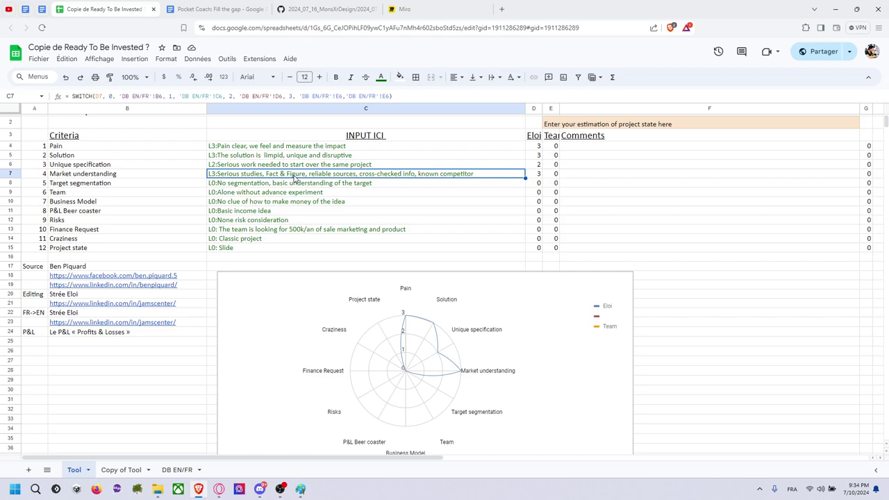
# Step: Try a Target segmentation rating of 1 in D8, and raise the rating to 2
pyautogui.click(541, 184)
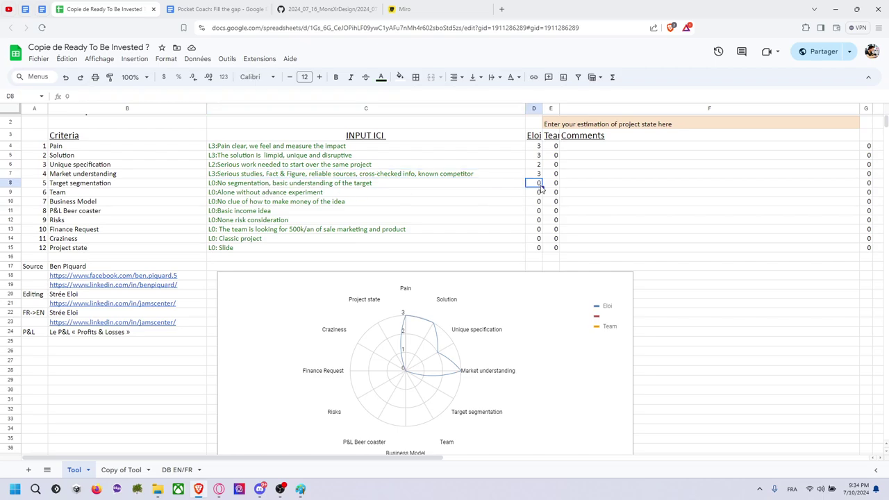
pyautogui.press('Left')
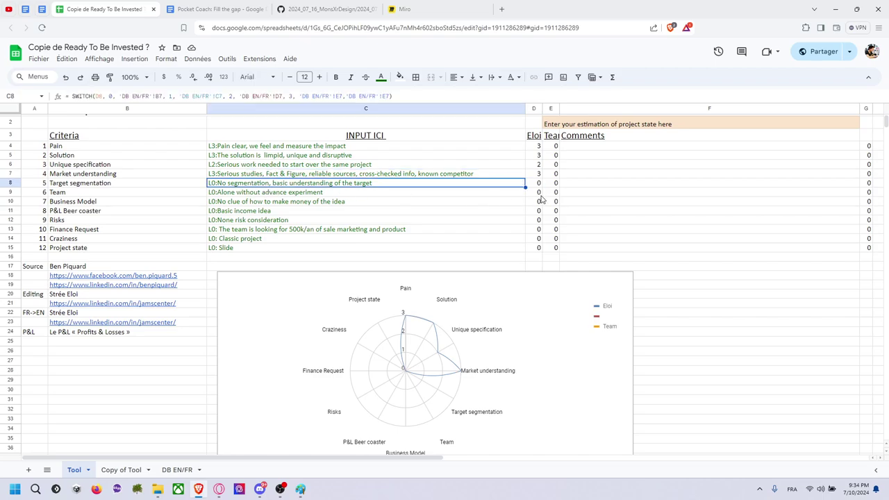
pyautogui.press('Left')
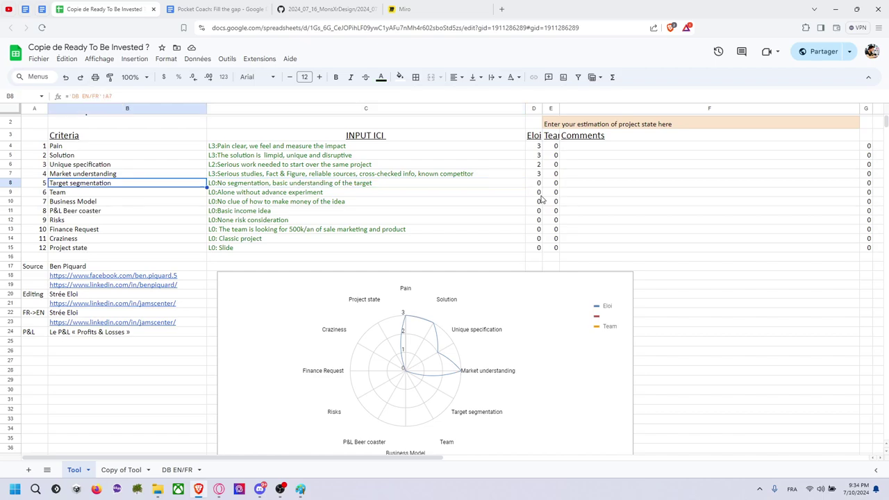
pyautogui.press('Right')
pyautogui.press('Right')
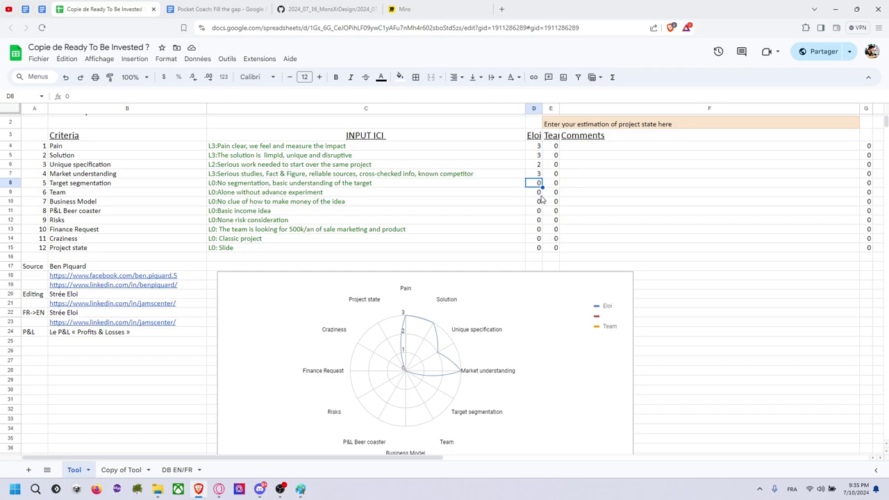
pyautogui.write('1')
pyautogui.press('Return')
pyautogui.press('Up')
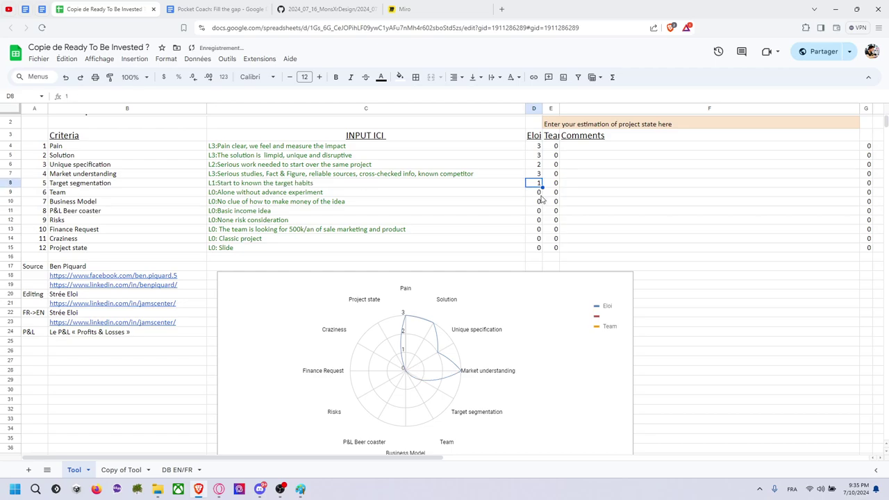
pyautogui.write('2')
pyautogui.press('Return')
pyautogui.press('Up')
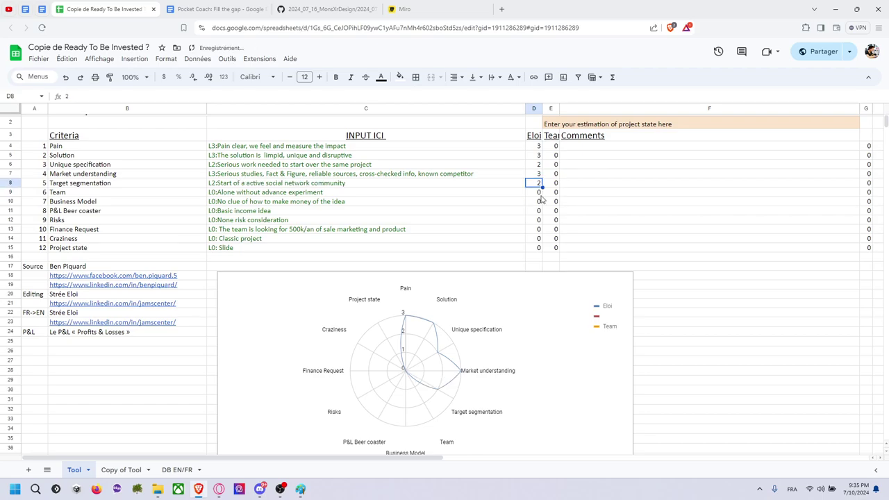
pyautogui.press('Left')
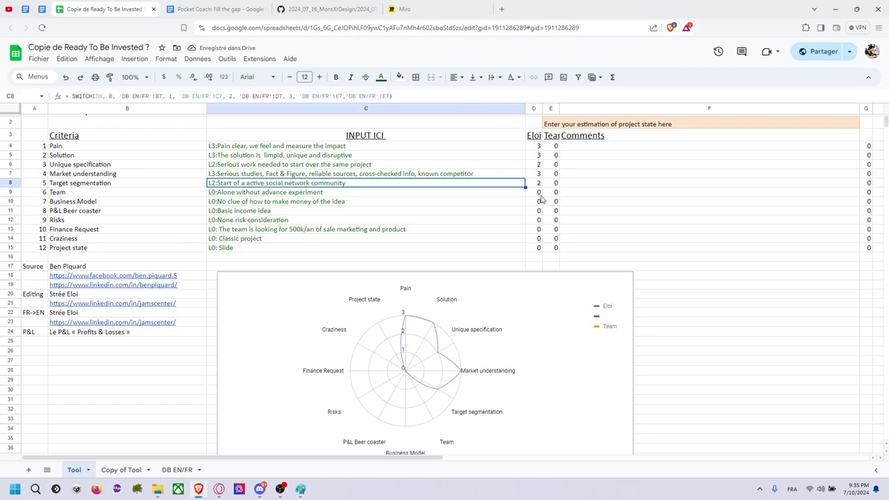
pyautogui.press('Right')
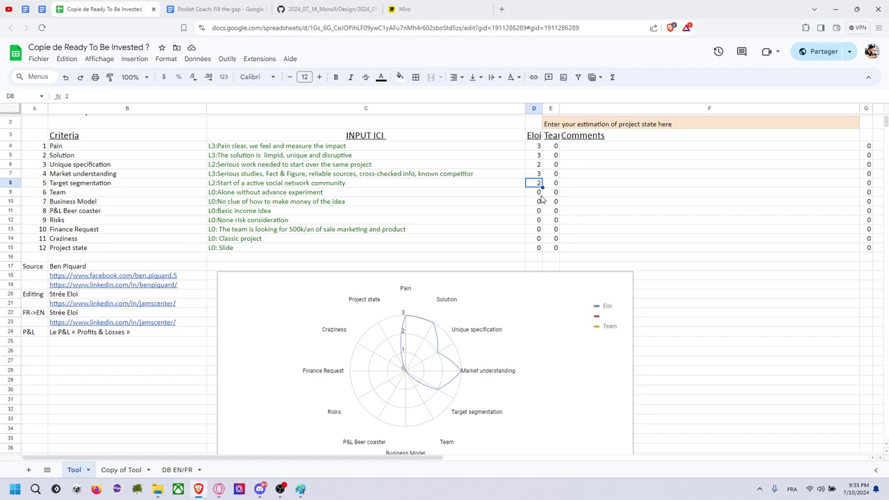
# Step: Try a Target segmentation rating of 3 in D8, review its level description, and set the rating back to 2
pyautogui.write('3')
pyautogui.press('Return')
pyautogui.press('Up')
pyautogui.press('Left')
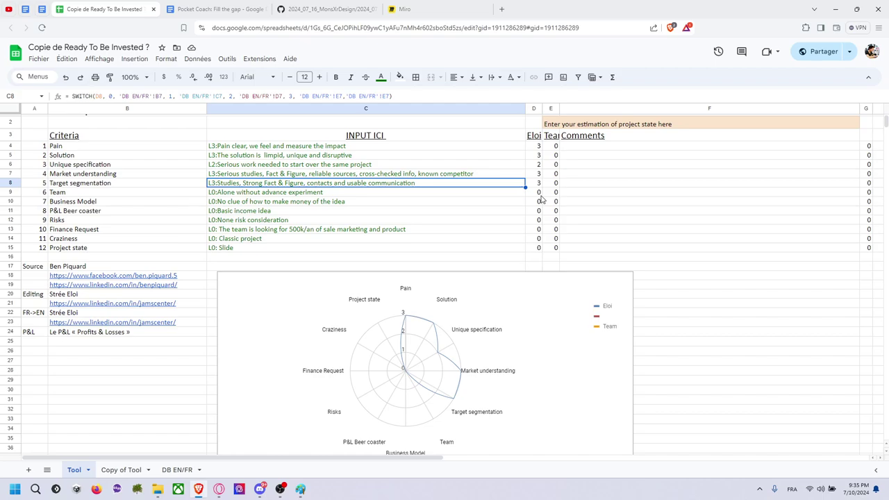
pyautogui.press('Right')
pyautogui.press('Left')
pyautogui.press('Right')
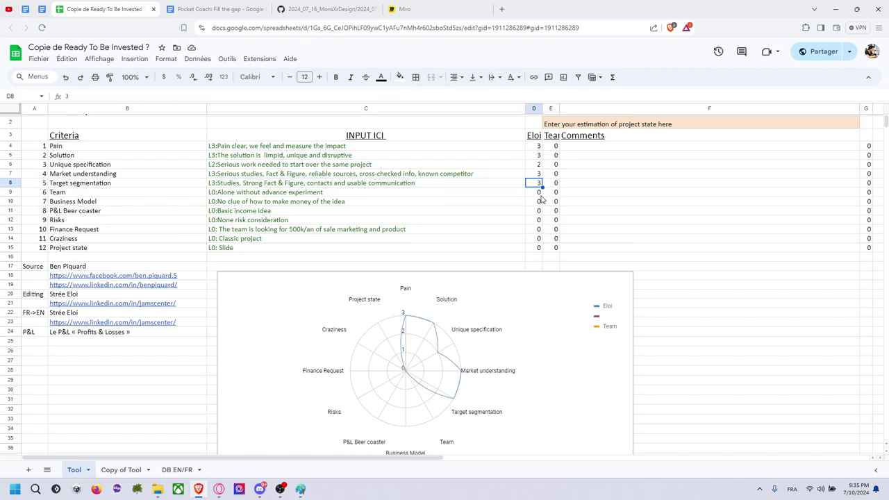
pyautogui.write('2')
pyautogui.press('Return')
pyautogui.press('Up')
pyautogui.press('Left')
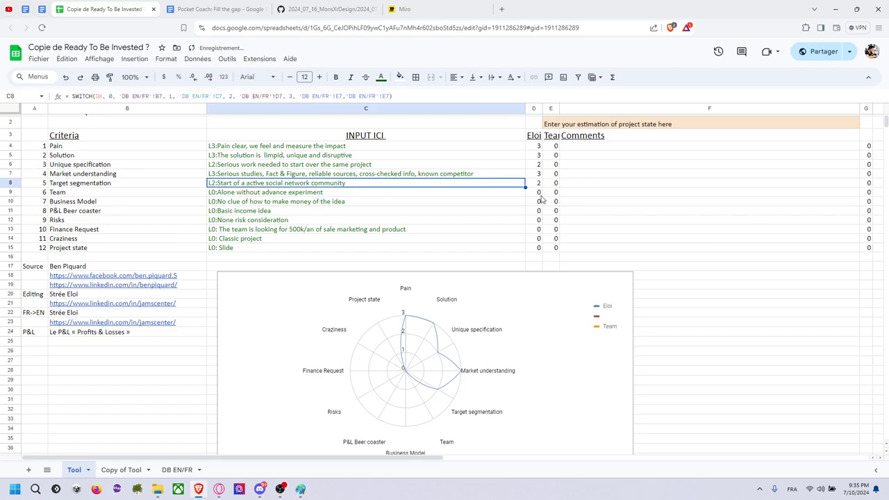
# Step: Review the Team level description in C9, try a Team rating of 2 in D9, and set the rating back to 0
pyautogui.press('Right')
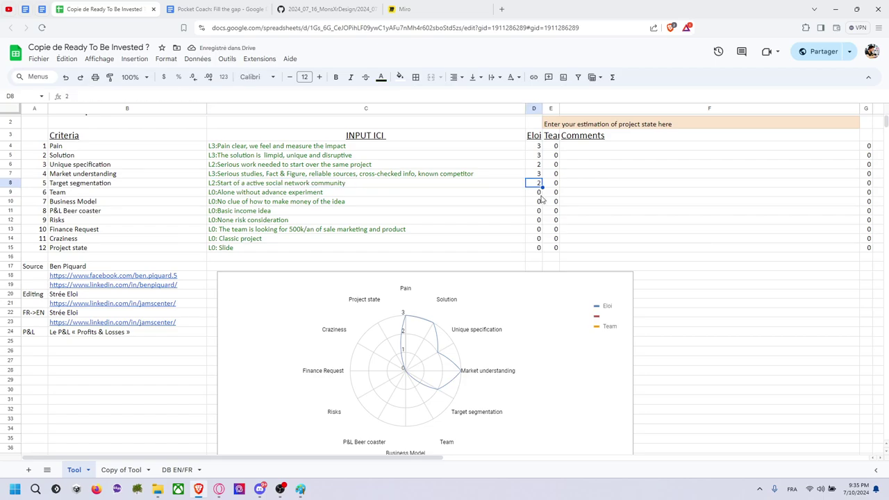
pyautogui.press('Down')
pyautogui.press('Left')
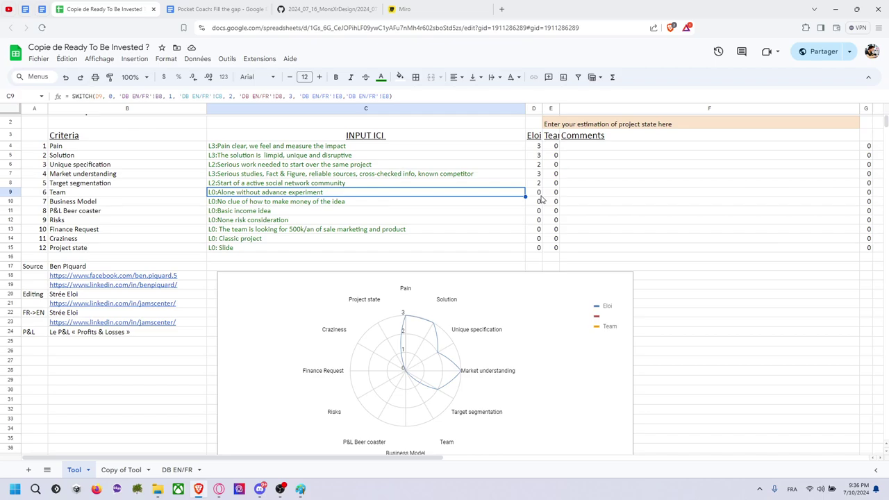
pyautogui.click(539, 193)
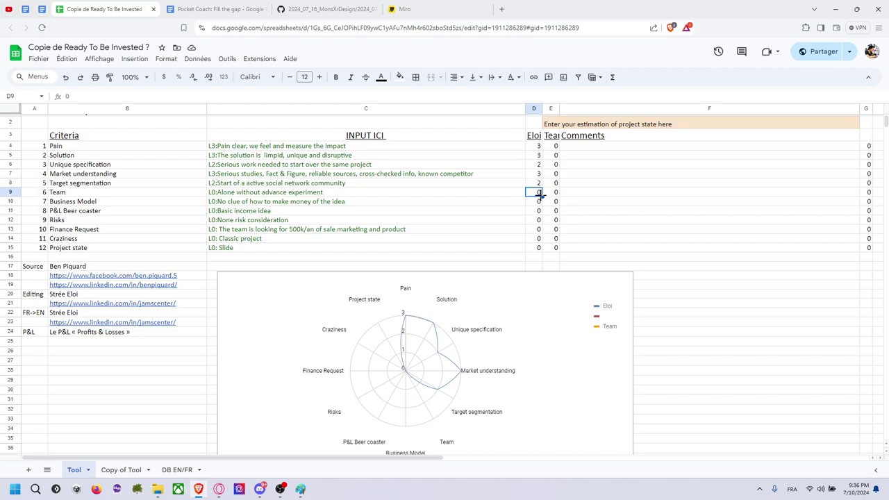
pyautogui.write('2')
pyautogui.press('Return')
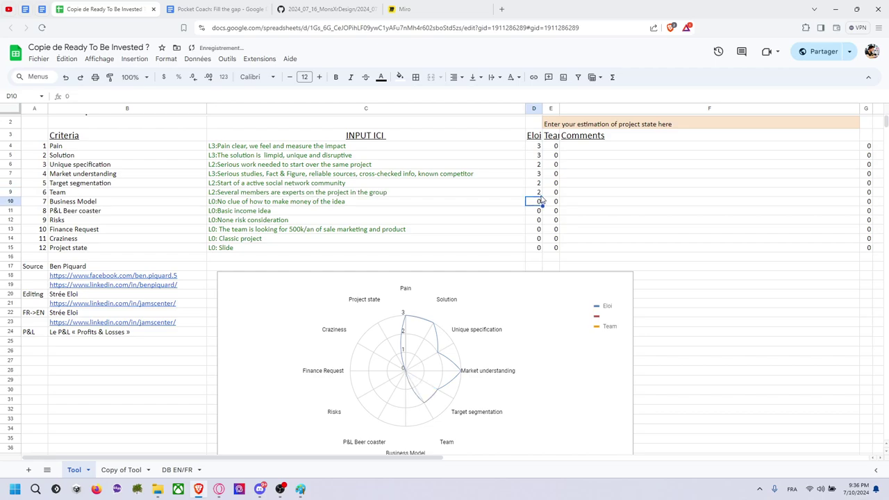
pyautogui.click(540, 194)
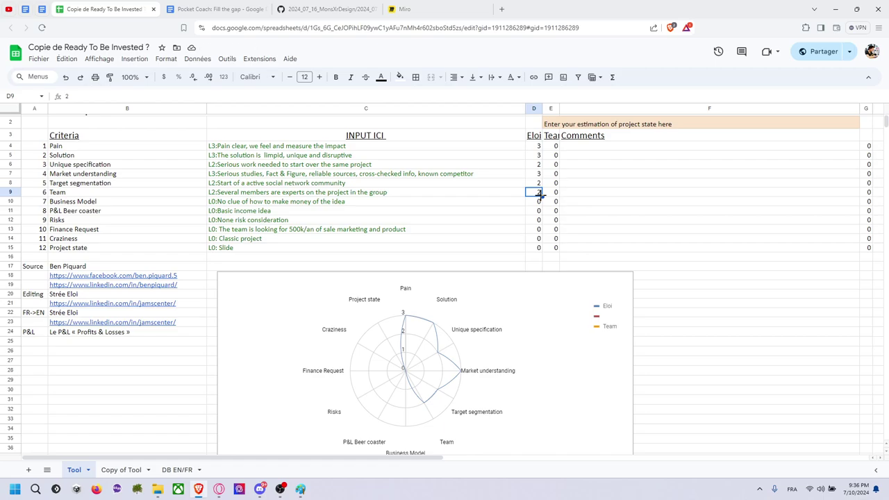
pyautogui.write('0')
pyautogui.press('Tab')
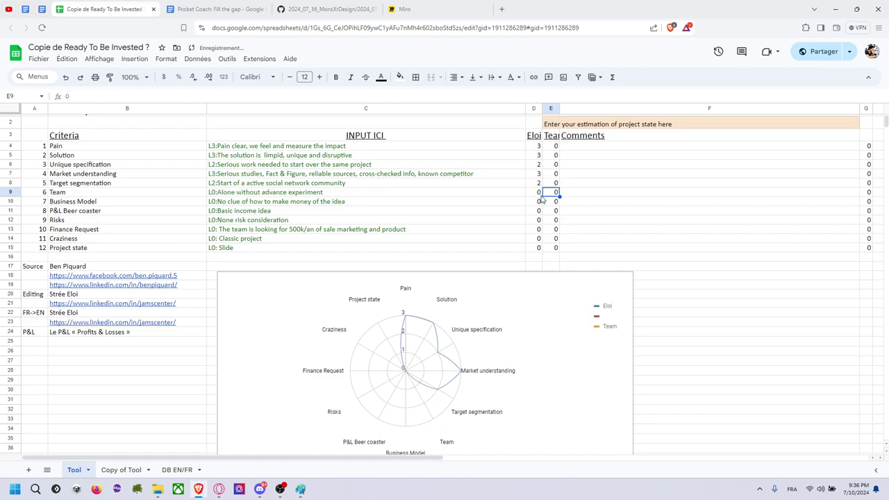
pyautogui.click(541, 195)
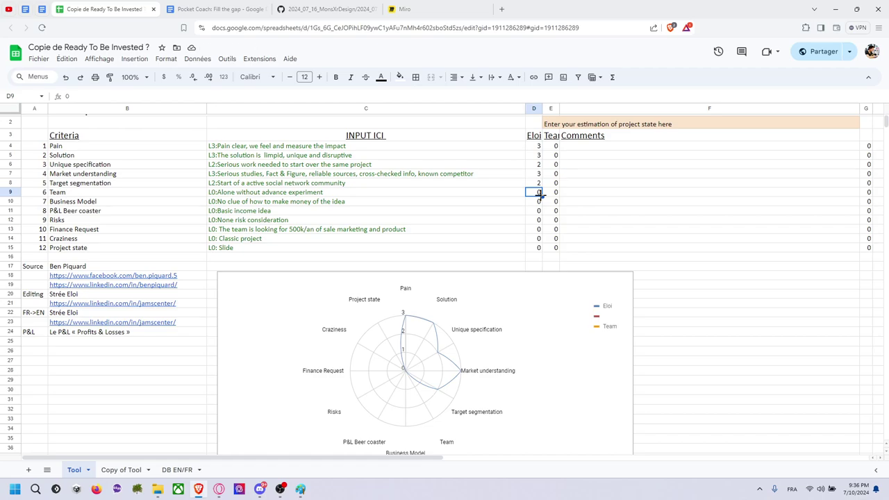
# Step: Try a Business Model rating of 1 in D10, raise the rating to 2, and review its level description in C10
pyautogui.click(542, 198)
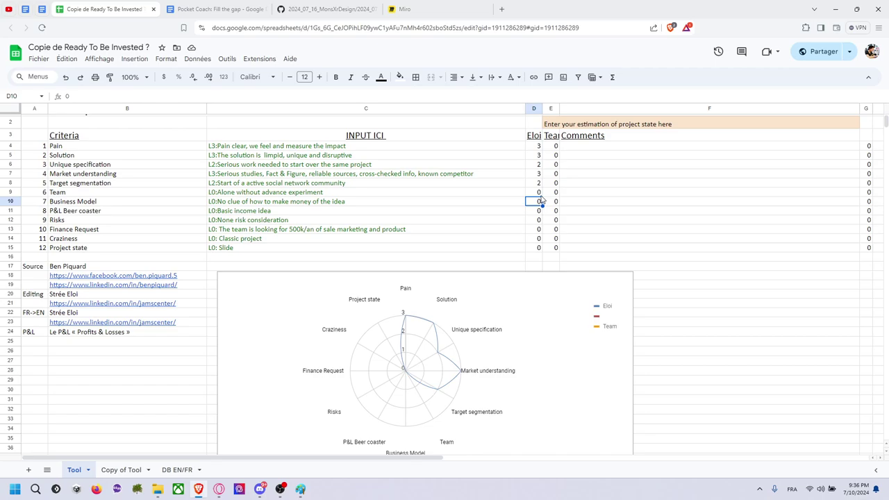
pyautogui.press('Left')
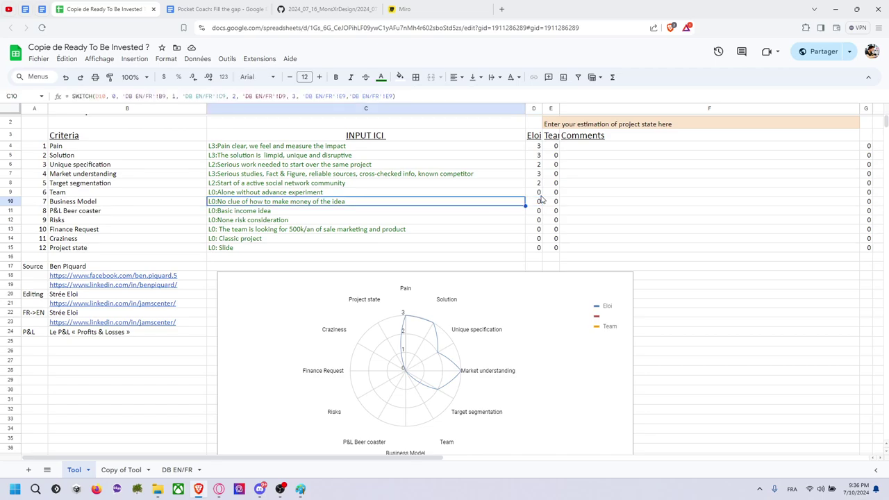
pyautogui.press('Right')
pyautogui.write('1')
pyautogui.press('Return')
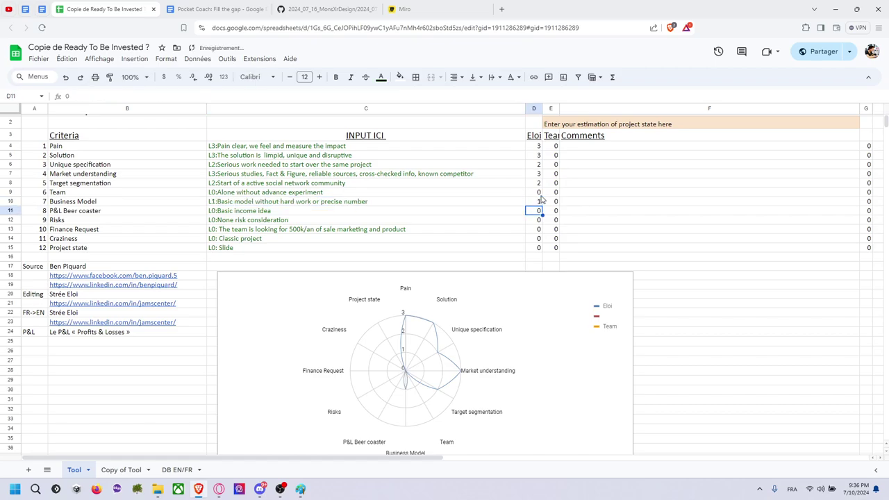
pyautogui.click(541, 200)
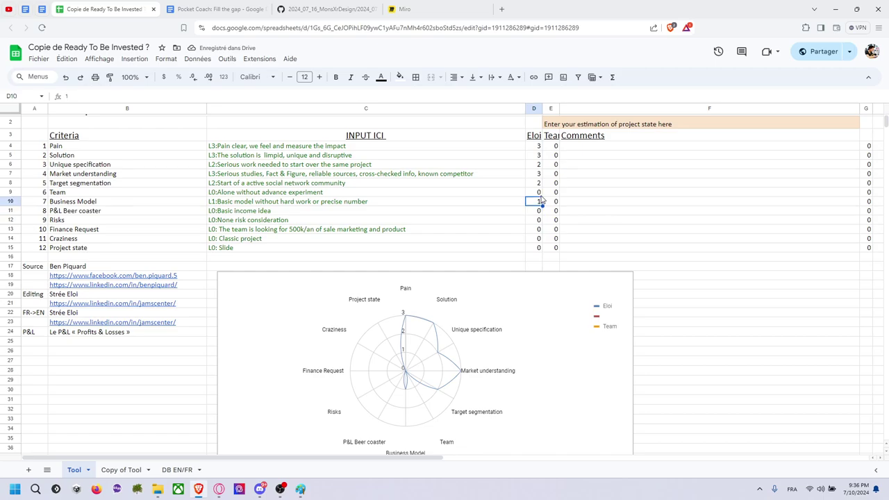
pyautogui.write('2')
pyautogui.press('Return')
pyautogui.press('Up')
pyautogui.press('Left')
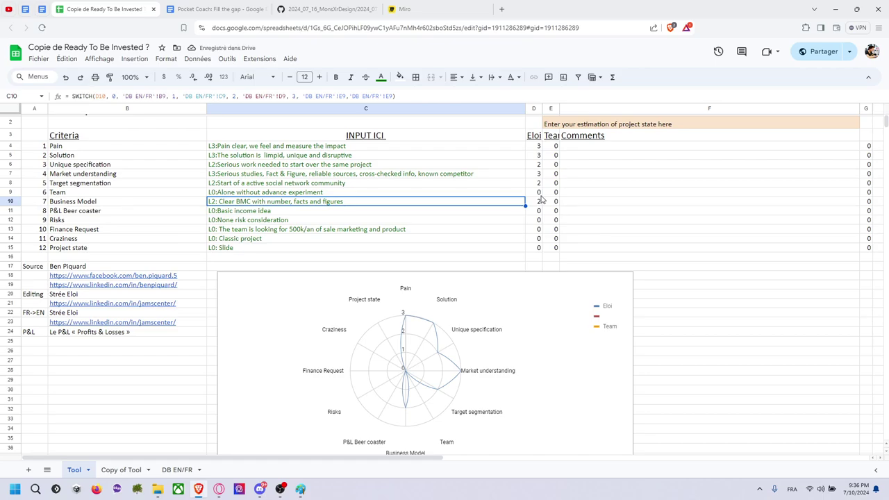
# Step: Try a Business Model rating of 3 in D10, review its level description, and set the rating back to 2
pyautogui.press('Right')
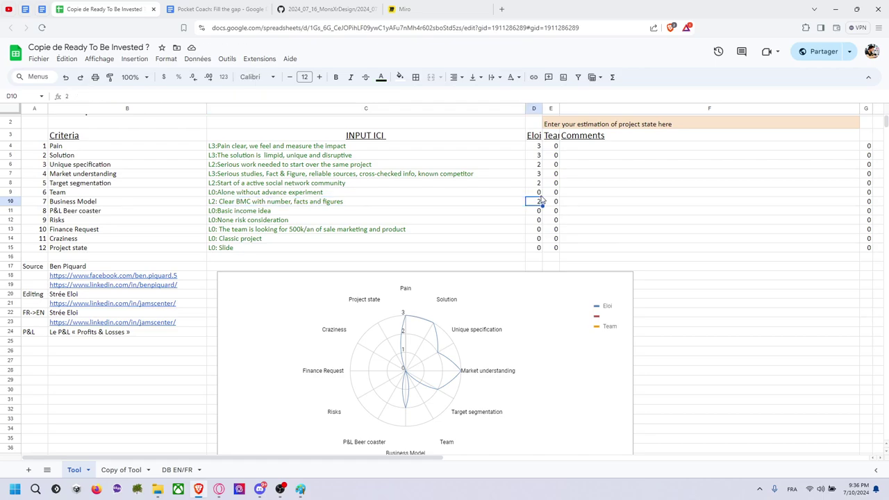
pyautogui.write('3')
pyautogui.press('Return')
pyautogui.press('Left')
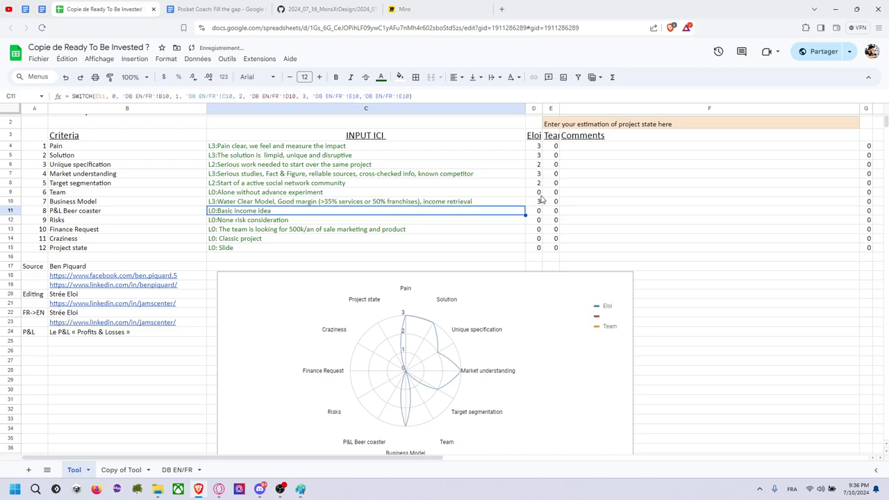
pyautogui.press('Up')
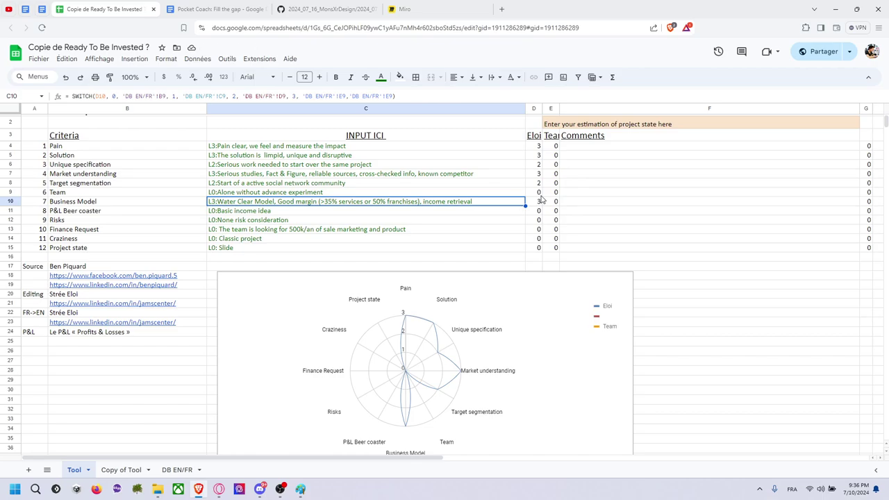
pyautogui.press('Right')
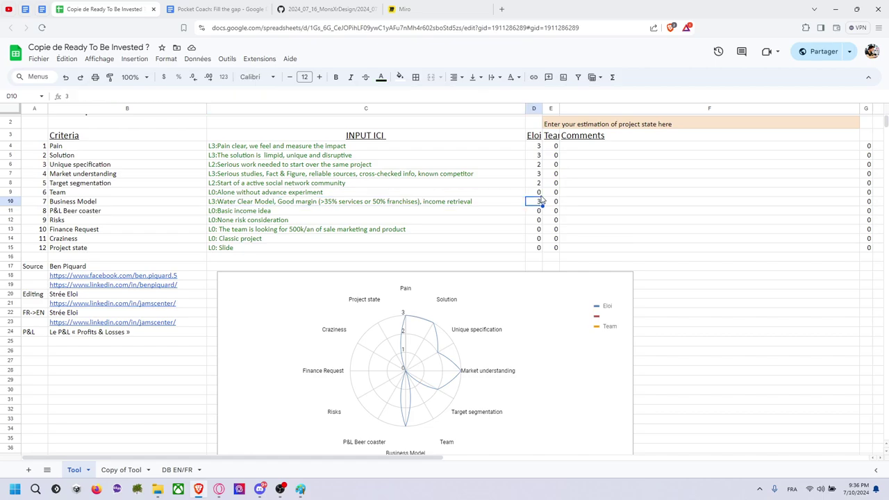
pyautogui.write('2')
pyautogui.press('Return')
pyautogui.press('Up')
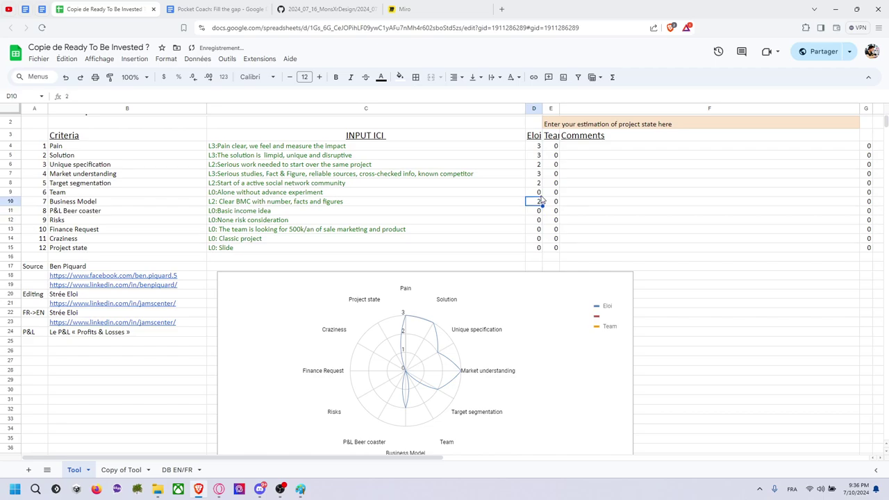
# Step: Set the P&L Beer coaster rating in D11 to 1 and review its level description in C11
pyautogui.press('Down')
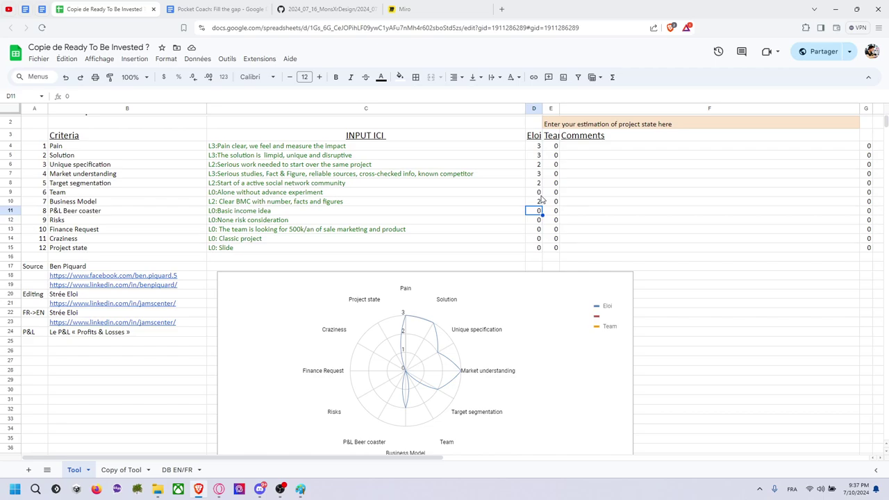
pyautogui.write('1')
pyautogui.press('Return')
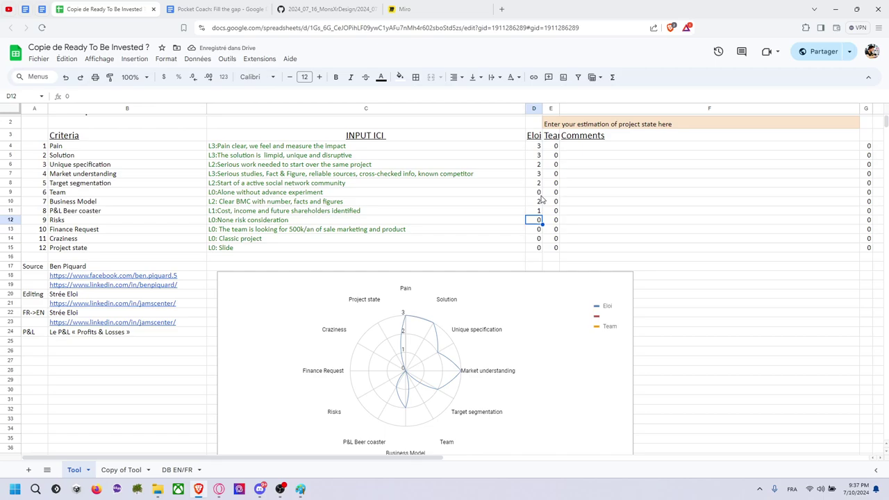
pyautogui.press('Up')
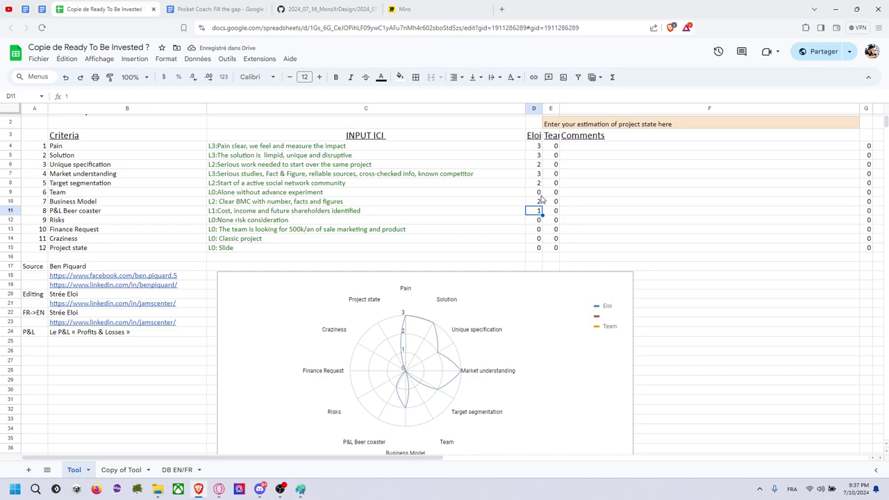
pyautogui.press('Left')
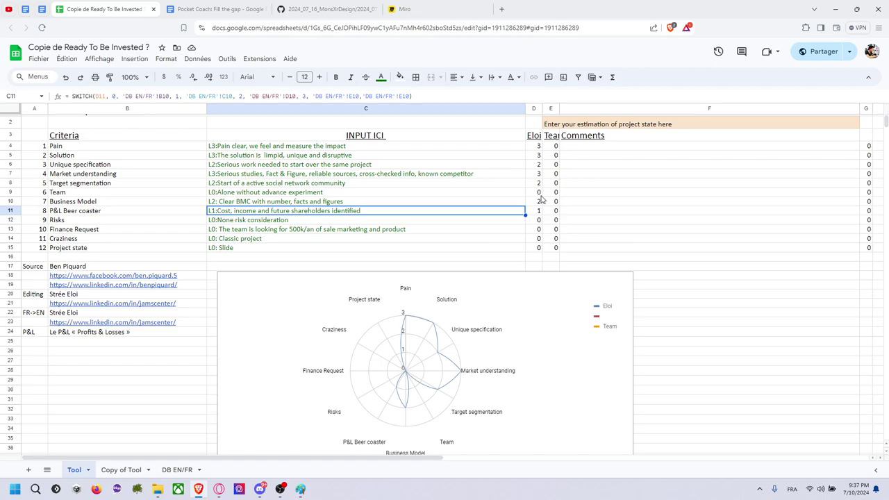
pyautogui.press('Right')
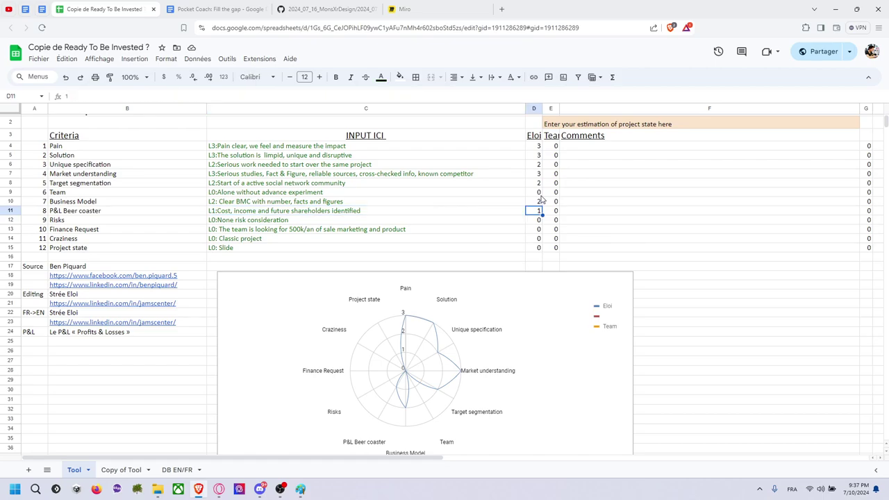
# Step: Review the Risks level description in C12 and set the Risks rating in D12 to 1
pyautogui.press('Down')
pyautogui.press('Left')
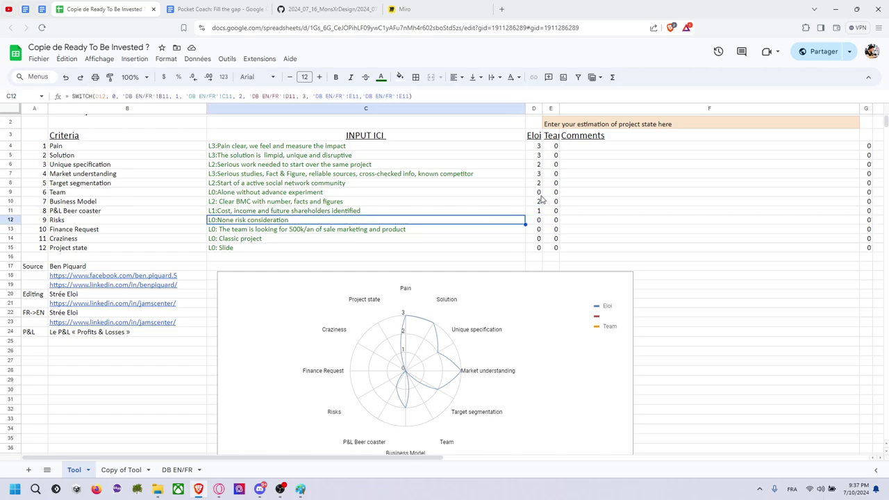
pyautogui.press('Right')
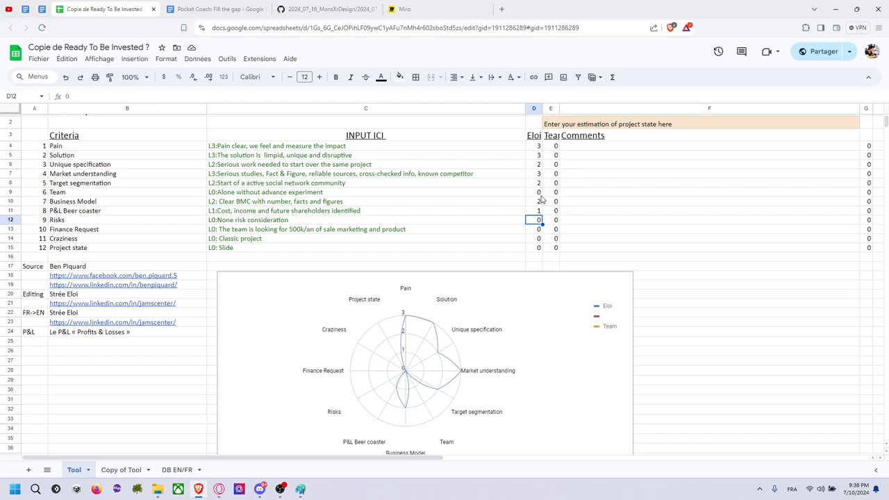
pyautogui.write('1')
pyautogui.press('Return')
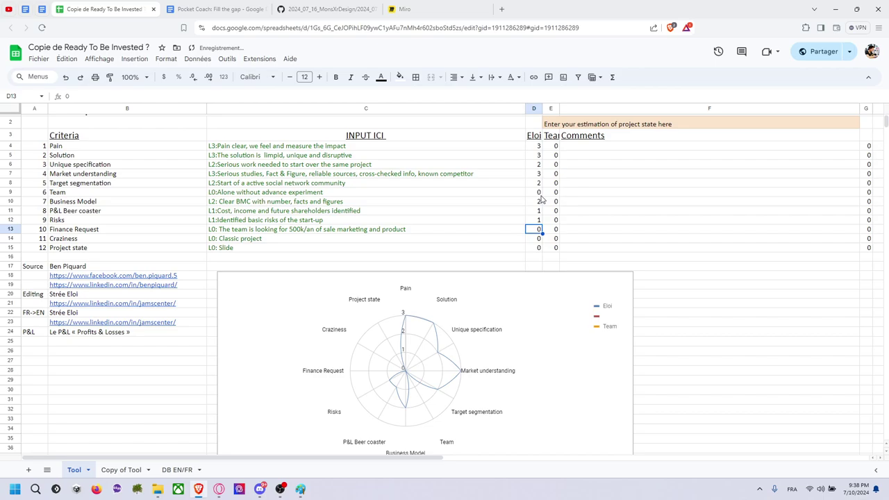
# Step: Try a Risks rating of 2 in D12, and set the rating back to 1
pyautogui.press('Up')
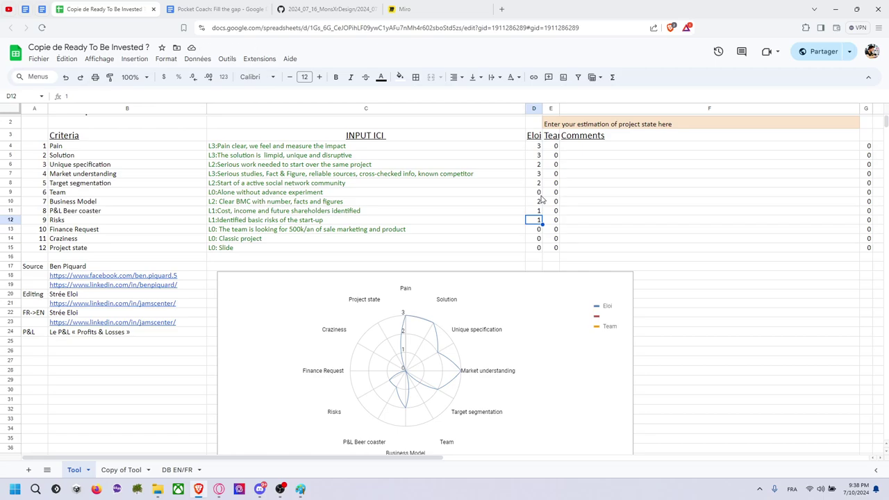
pyautogui.write('2')
pyautogui.press('Return')
pyautogui.press('Up')
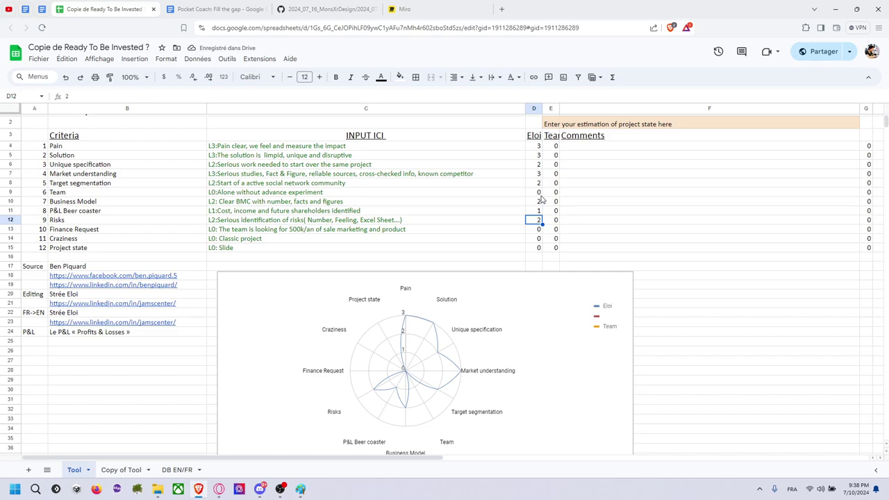
pyautogui.write('1')
pyautogui.press('Return')
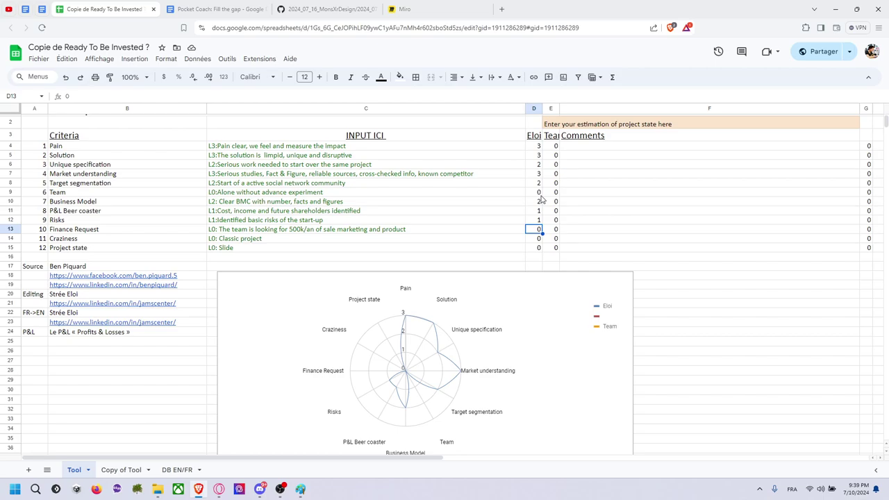
# Step: Try Finance Request ratings of 1 and 2 in D13
pyautogui.write('1')
pyautogui.press('Return')
pyautogui.press('Up')
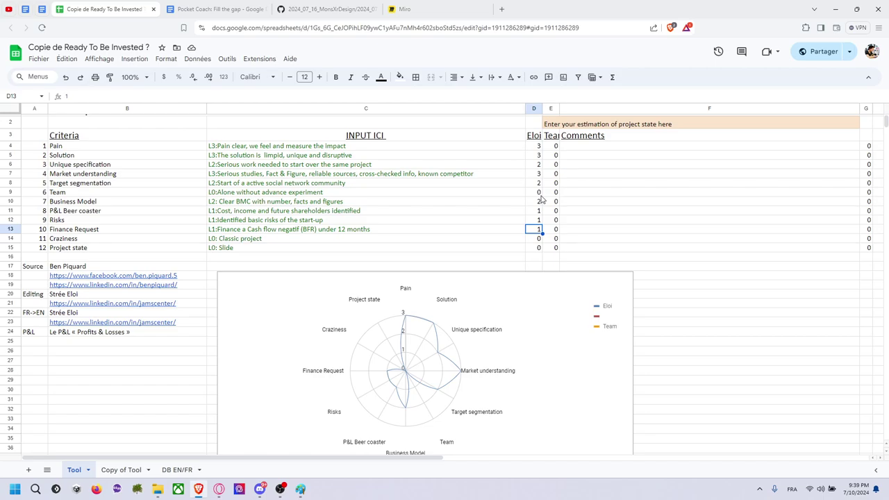
pyautogui.write('2')
pyautogui.press('Return')
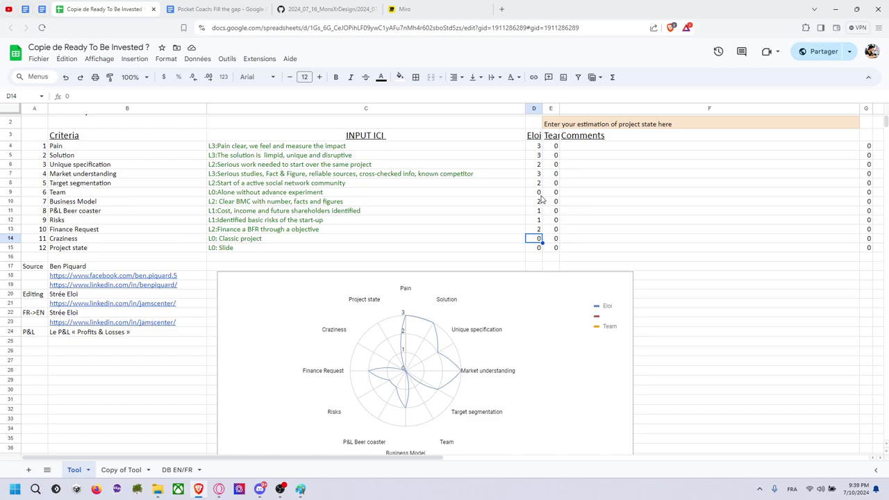
# Step: Try a Finance Request rating of 3 in D13 and review its level description in C13
pyautogui.press('Up')
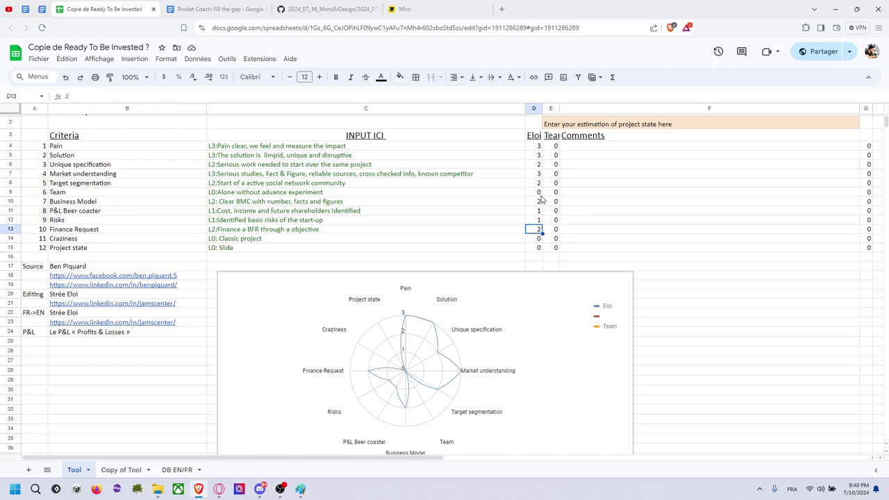
pyautogui.write('3')
pyautogui.press('Return')
pyautogui.press('Left')
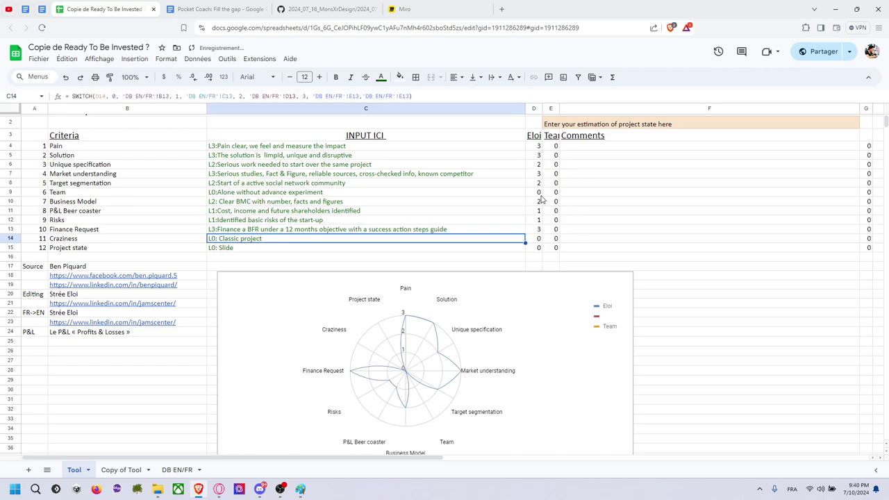
pyautogui.press('Up')
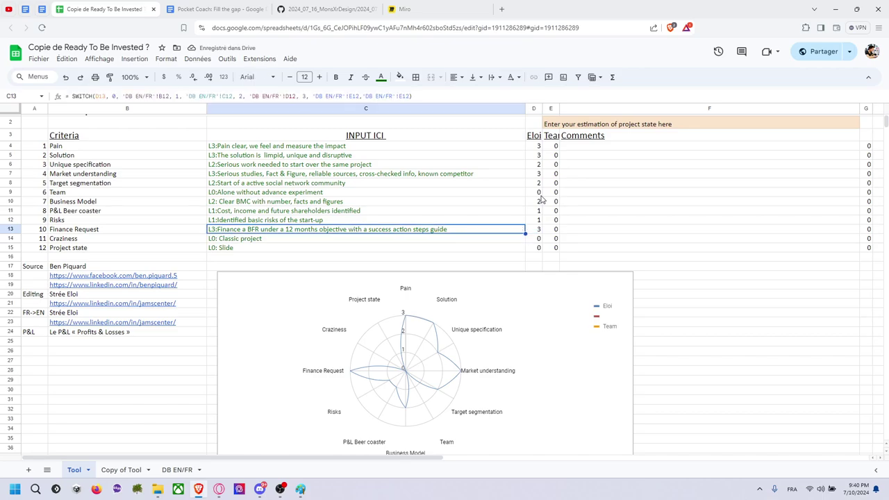
pyautogui.press('Right')
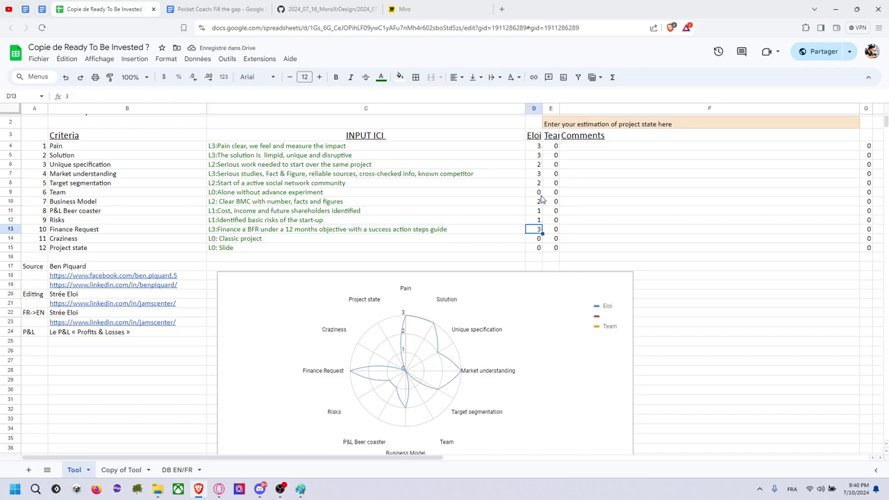
# Step: Try a Finance Request rating of 1 in D13, and set the rating back to 2
pyautogui.write('1')
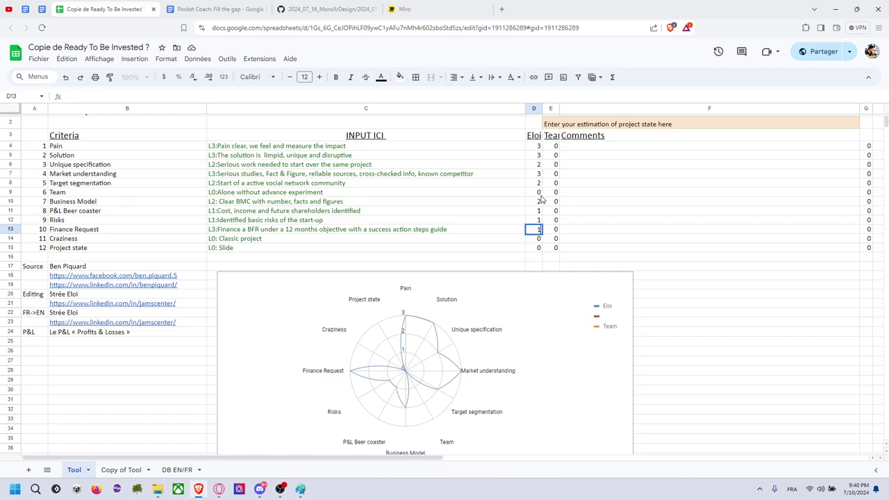
pyautogui.press('Return')
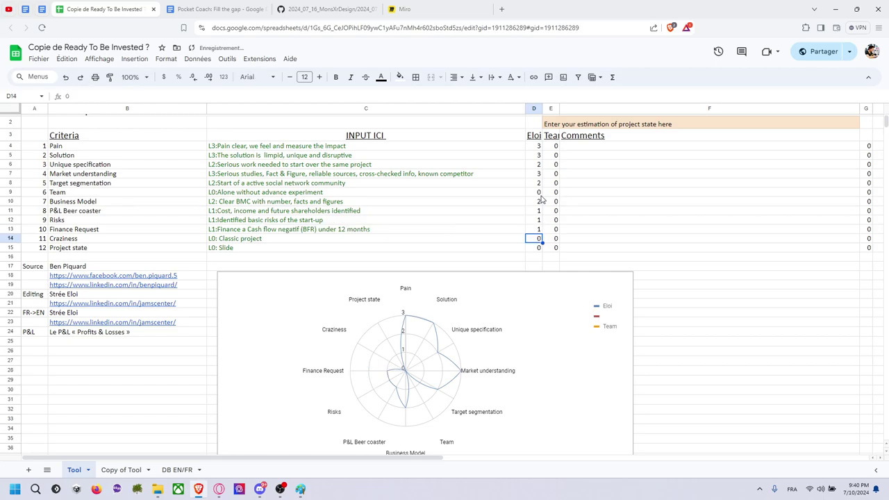
pyautogui.press('Up')
pyautogui.write('2')
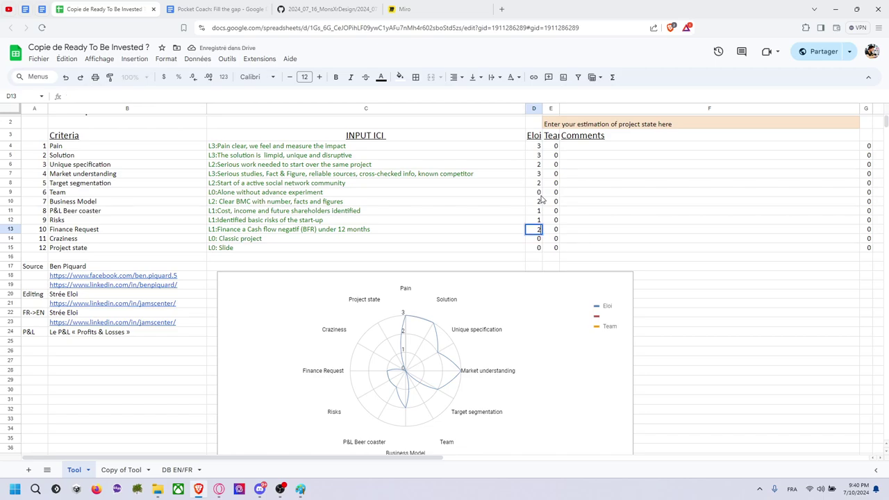
pyautogui.press('Return')
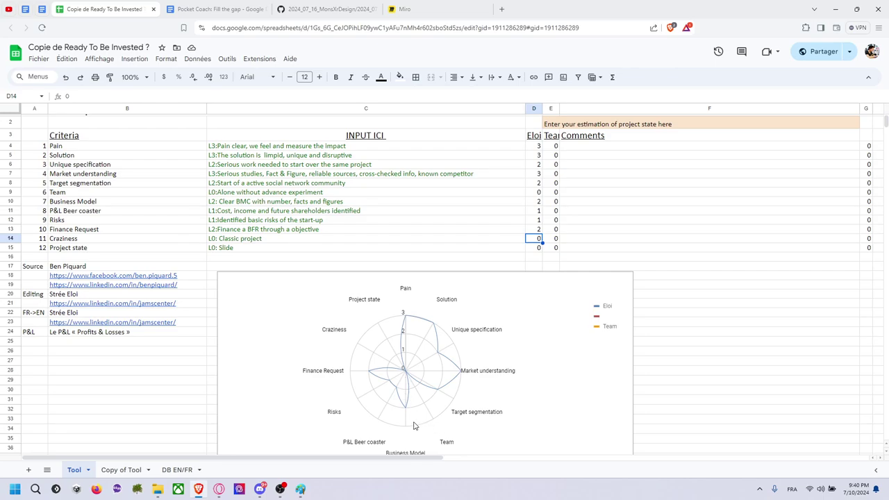
# Step: Compare Craziness ratings of 1 and 2 in D14, and set the rating to 1
pyautogui.scroll(-1, 417, 427)
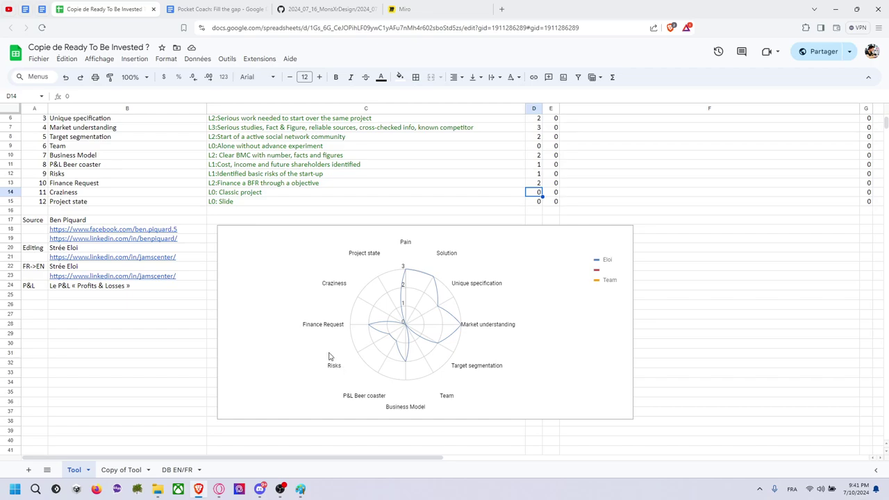
pyautogui.scroll(1, 334, 355)
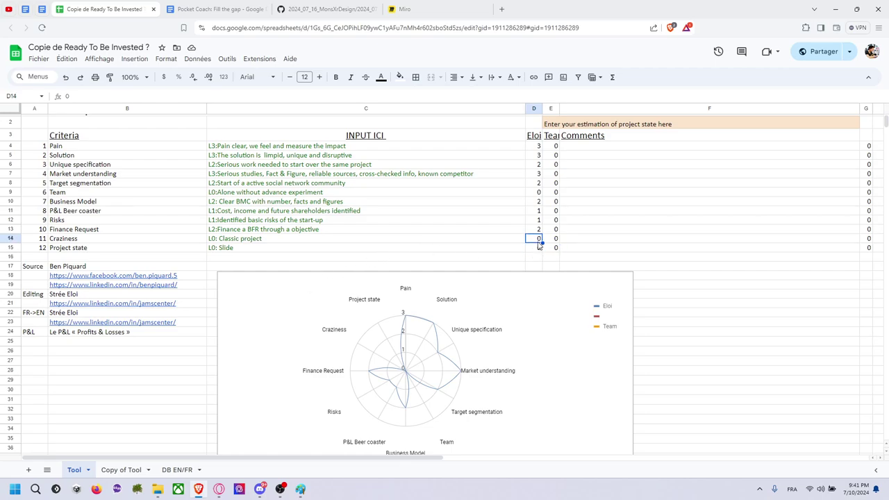
pyautogui.write('1')
pyautogui.press('Return')
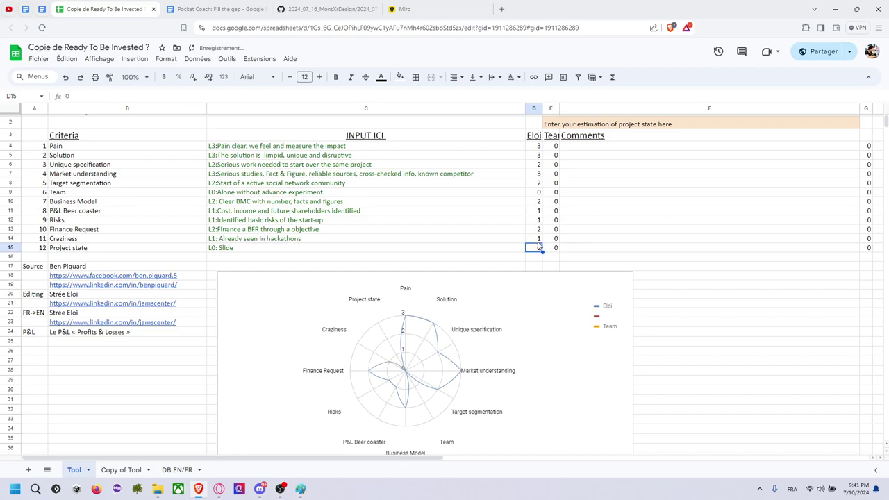
pyautogui.press('Up')
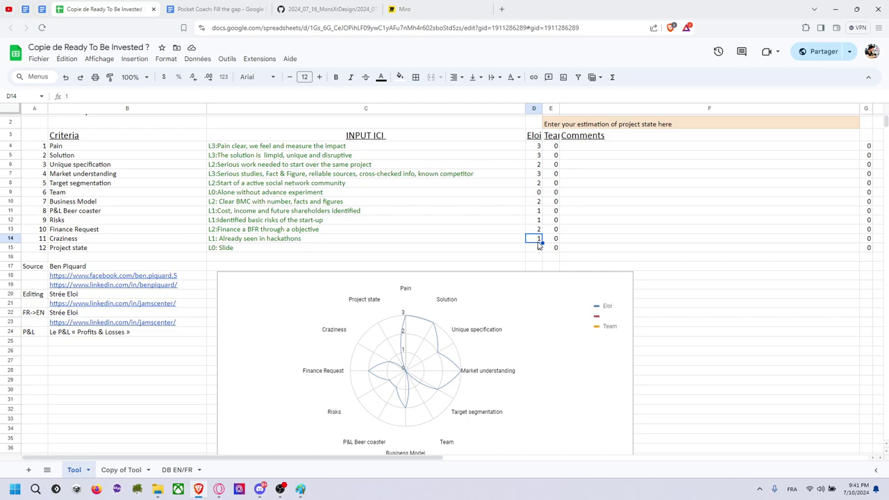
pyautogui.write('2')
pyautogui.press('Return')
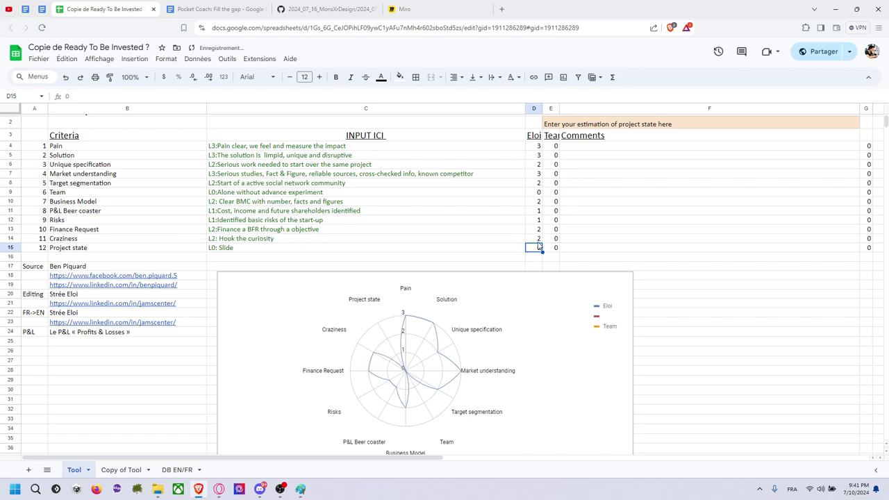
pyautogui.press('Up')
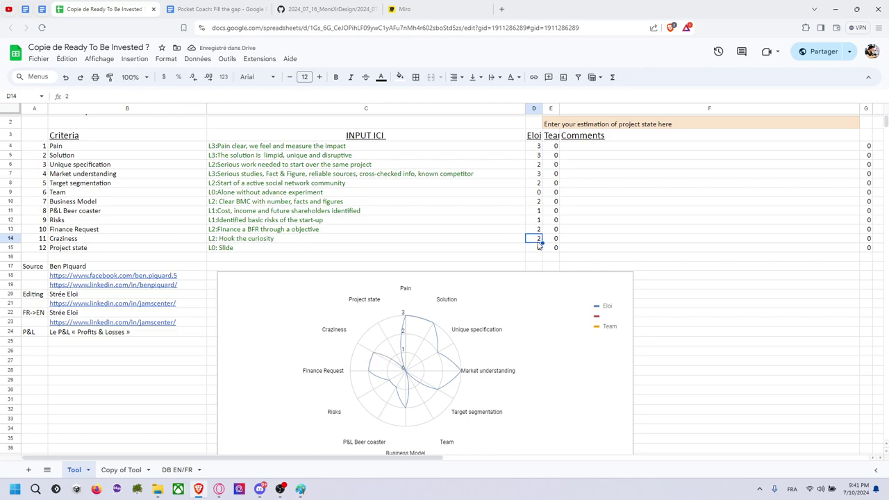
pyautogui.write('1')
pyautogui.press('Return')
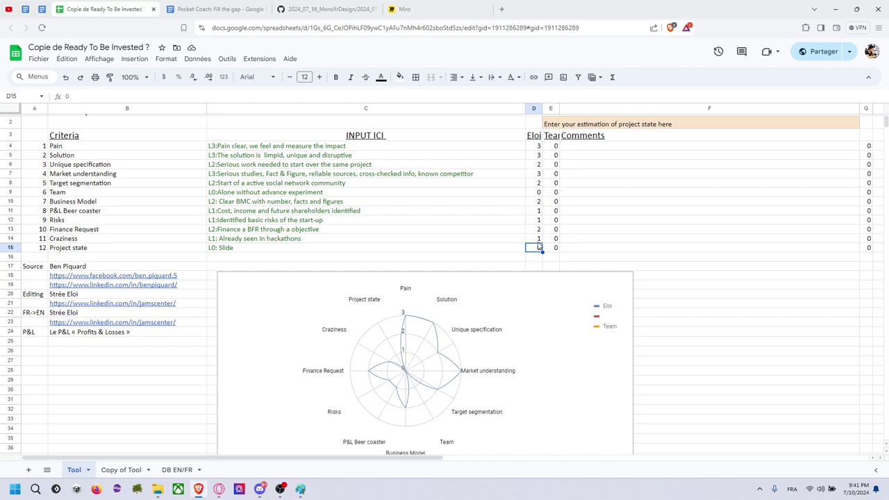
# Step: Try Project state ratings of 1, 2 and 3 in D15 to compare their level descriptions
pyautogui.write('1')
pyautogui.press('Return')
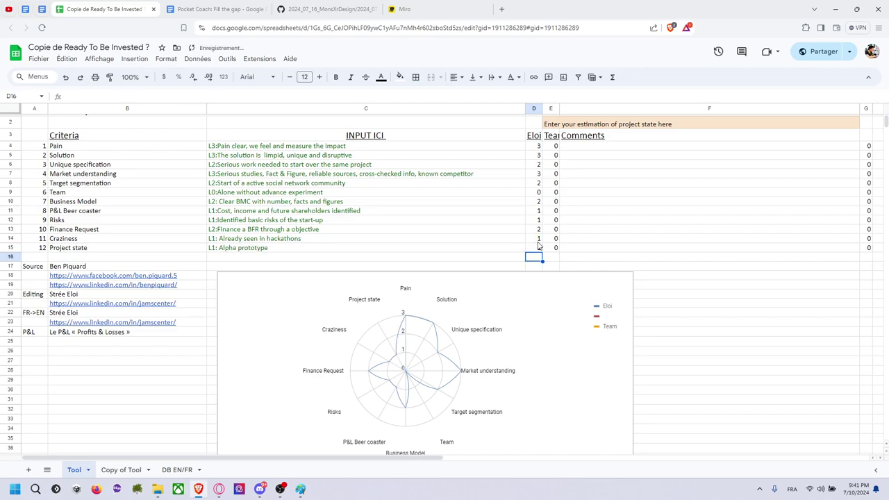
pyautogui.press('Up')
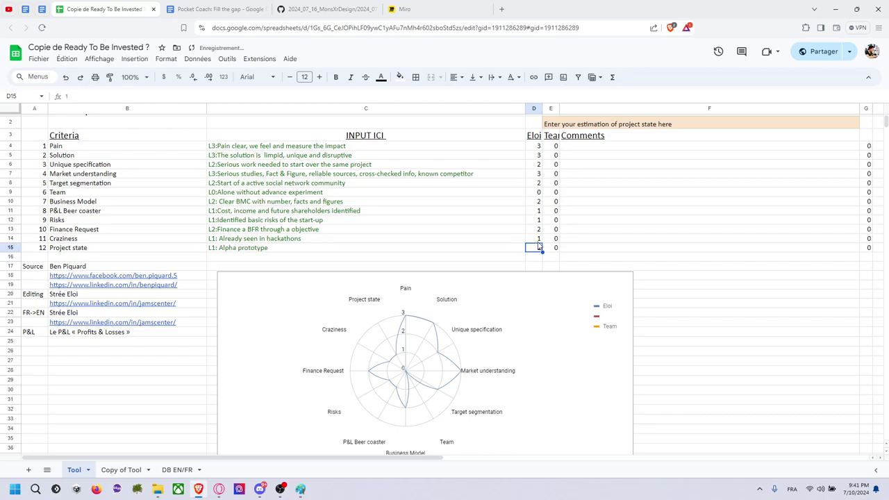
pyautogui.write('2')
pyautogui.press('Return')
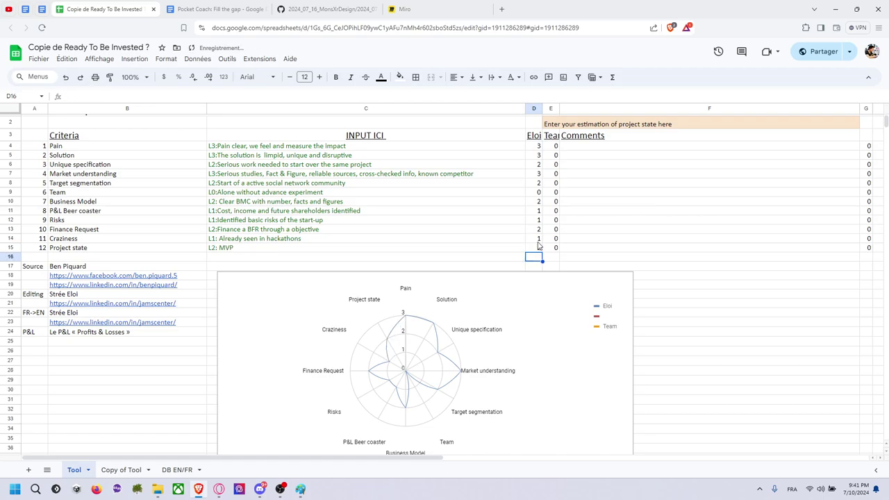
pyautogui.click(538, 246)
pyautogui.write('3')
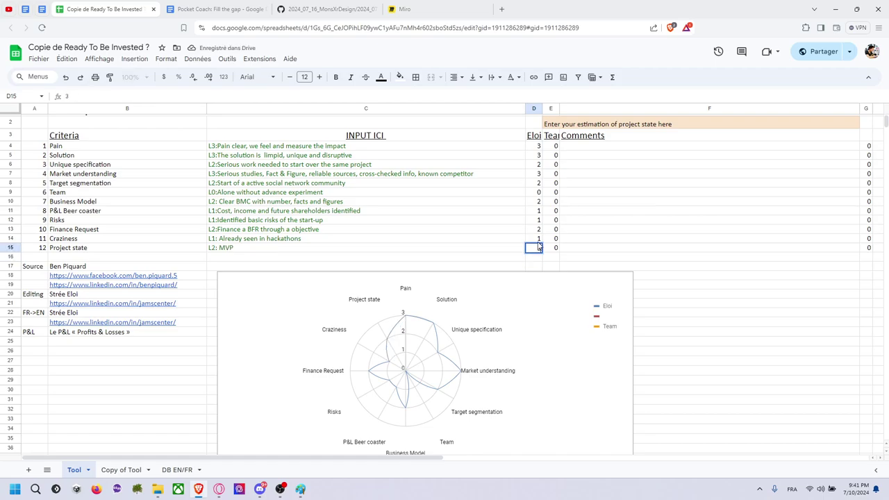
pyautogui.press('Return')
pyautogui.press('Right')
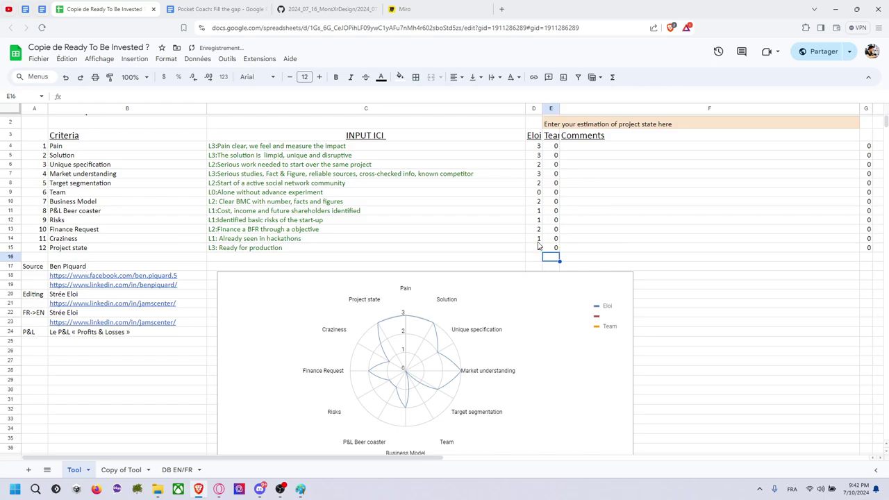
# Step: Set the Project state rating in D15 to 2
pyautogui.click(539, 252)
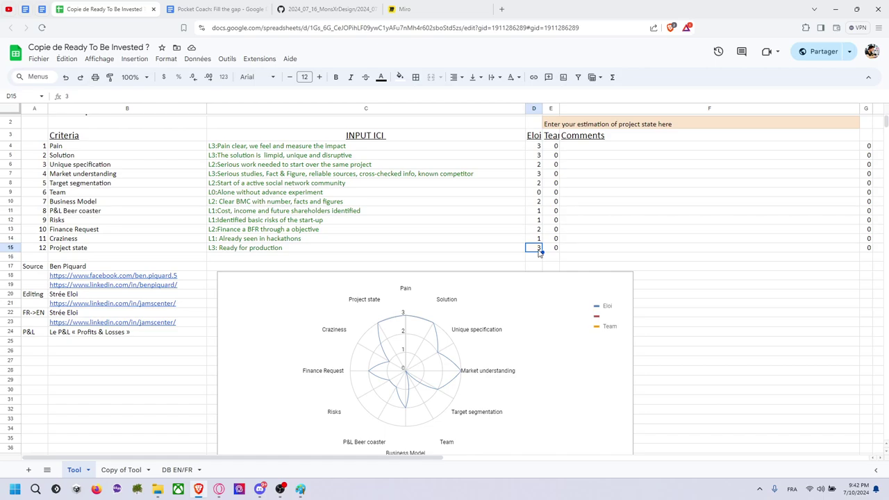
pyautogui.write('2')
pyautogui.press('Return')
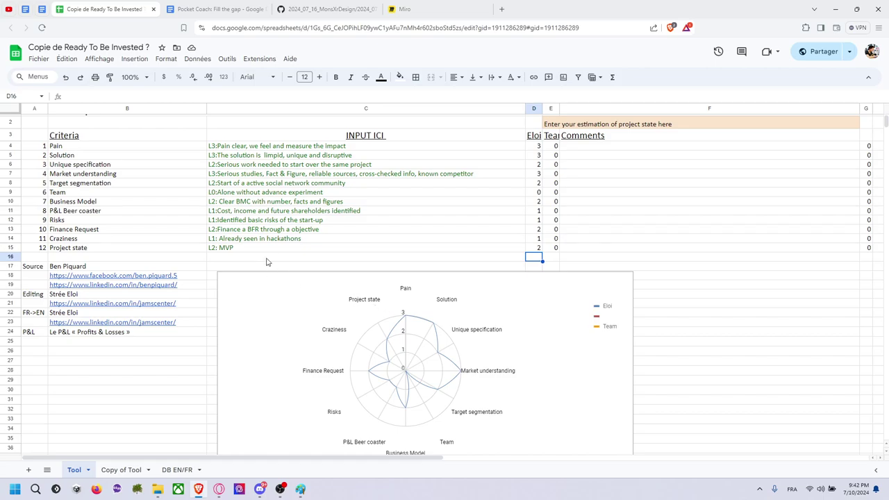
# Step: View the DB EN/FR sheet, and open ReadyToBeInvestedEnMD.md from the 2022_04_20_PitchGuideHackathon repository on GitHub
pyautogui.click(174, 470)
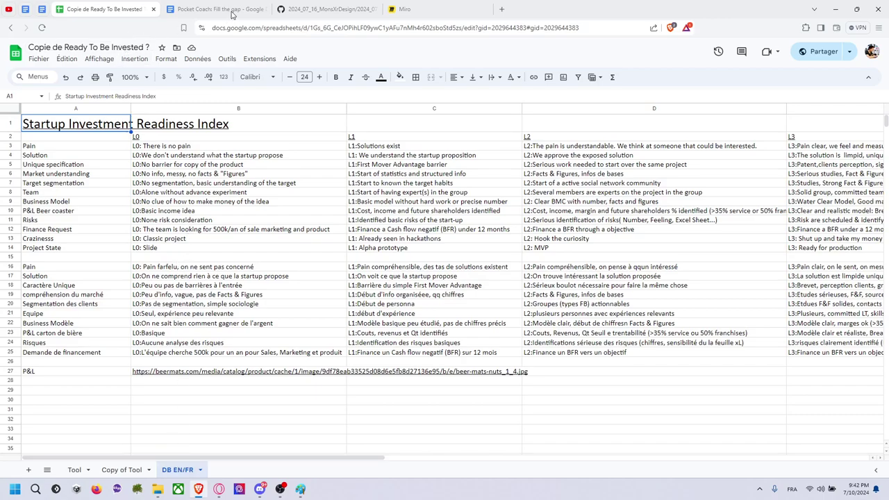
pyautogui.click(326, 12)
pyautogui.scroll(15, 220, 167)
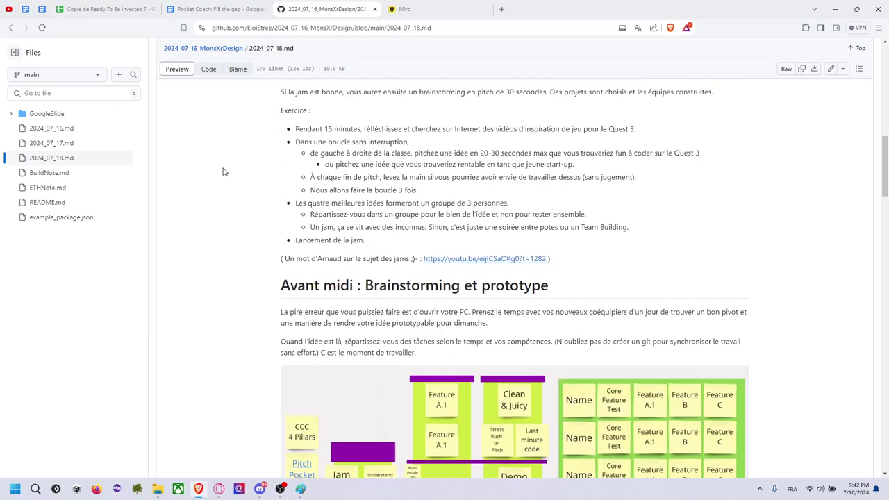
pyautogui.scroll(-2, 230, 171)
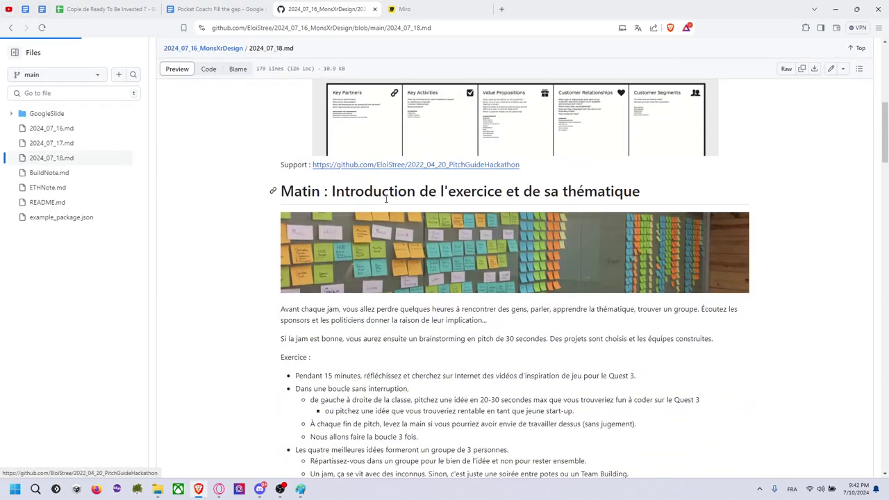
pyautogui.click(338, 234)
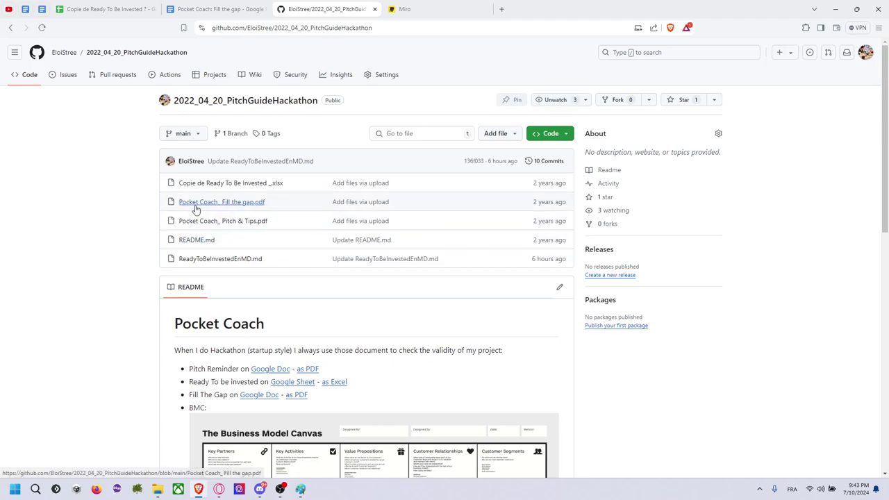
pyautogui.click(203, 260)
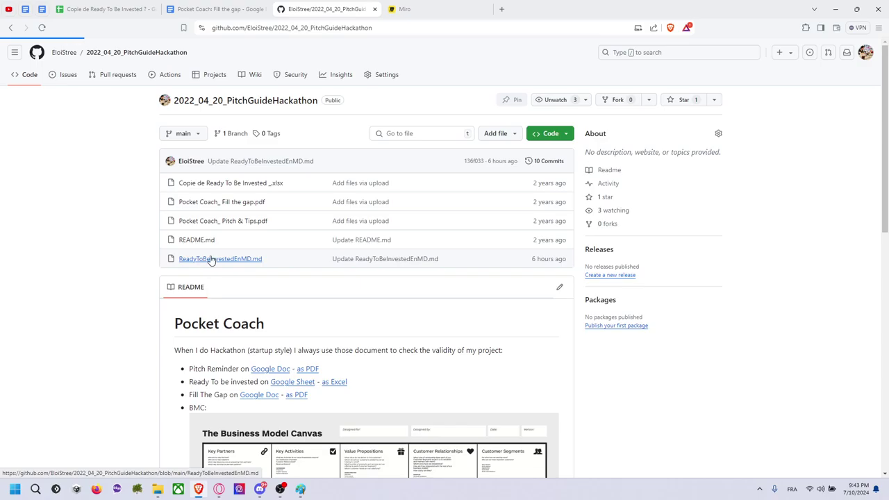
# Step: Examine the French and English startup evaluation criteria and their L0 to L3 levels in ReadyToBeInvestedEnMD.md
pyautogui.scroll(-15, 257, 243)
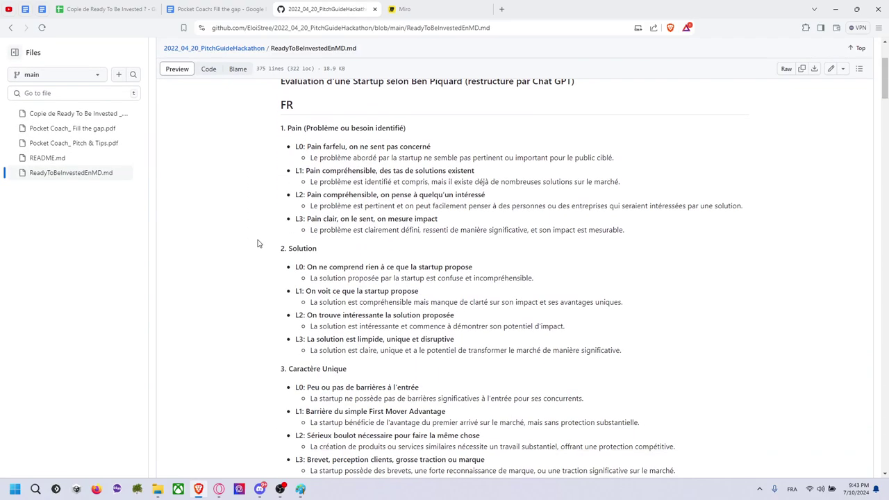
pyautogui.scroll(-10, 253, 245)
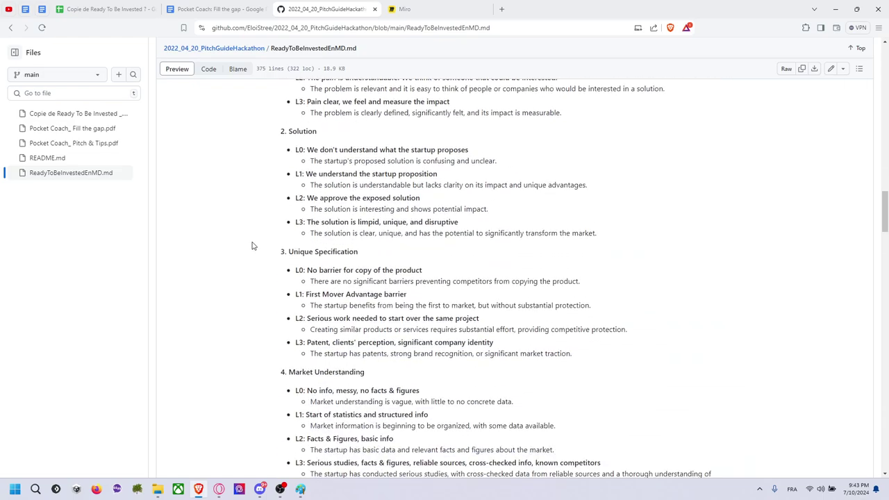
pyautogui.scroll(-10, 253, 246)
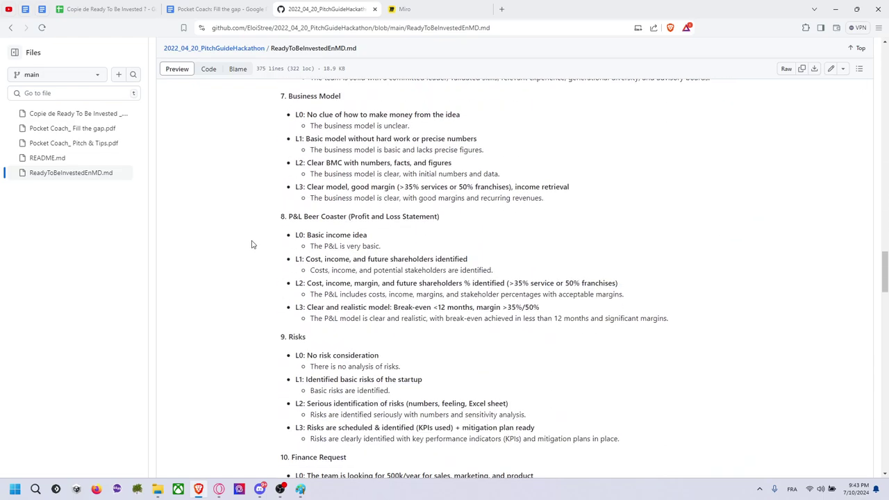
pyautogui.scroll(-4, 253, 244)
pyautogui.scroll(15, 253, 244)
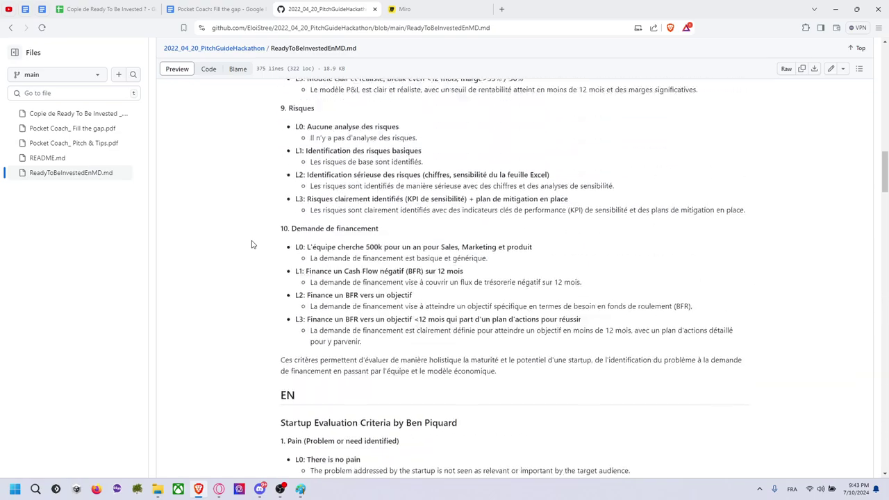
pyautogui.scroll(20, 253, 245)
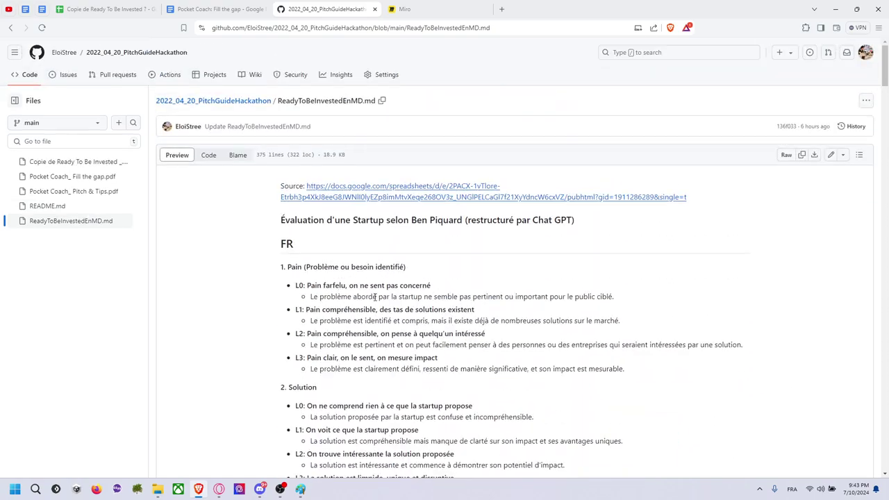
# Step: Switch back to the Ready To Be Invested ? spreadsheet, view the Copy of Tool sheet, and return to the Tool sheet
pyautogui.click(118, 9)
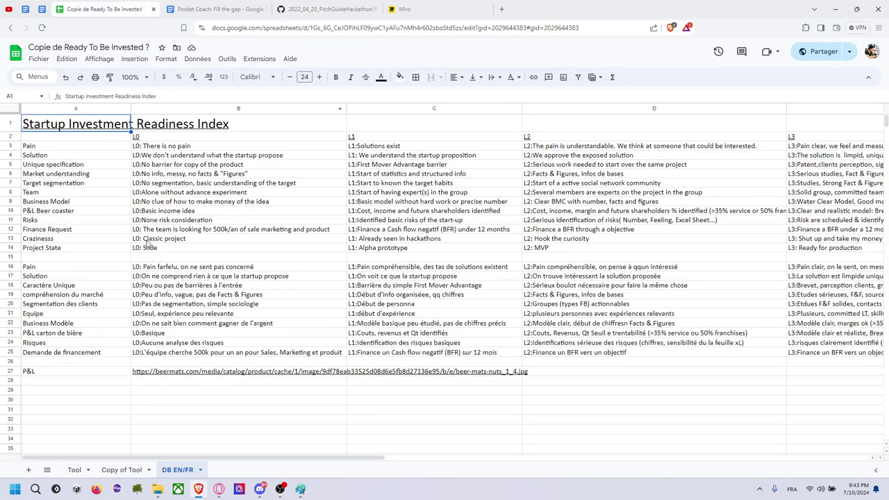
pyautogui.click(124, 471)
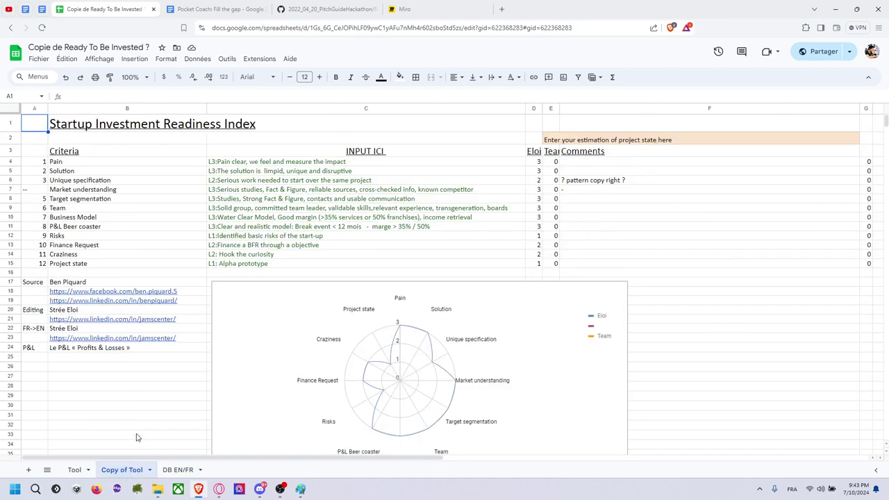
pyautogui.click(74, 470)
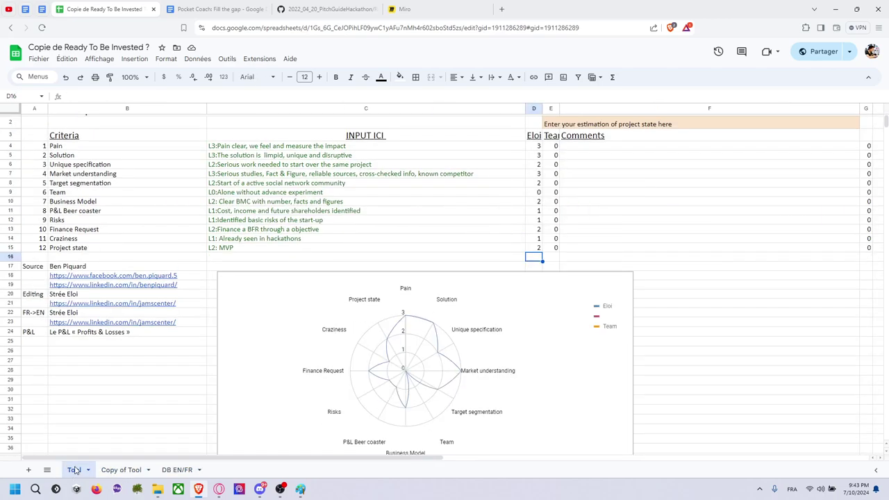
# Step: Reset the ratings of all twelve criteria in D4:D15 of the Tool sheet to 0
pyautogui.scroll(1, 147, 362)
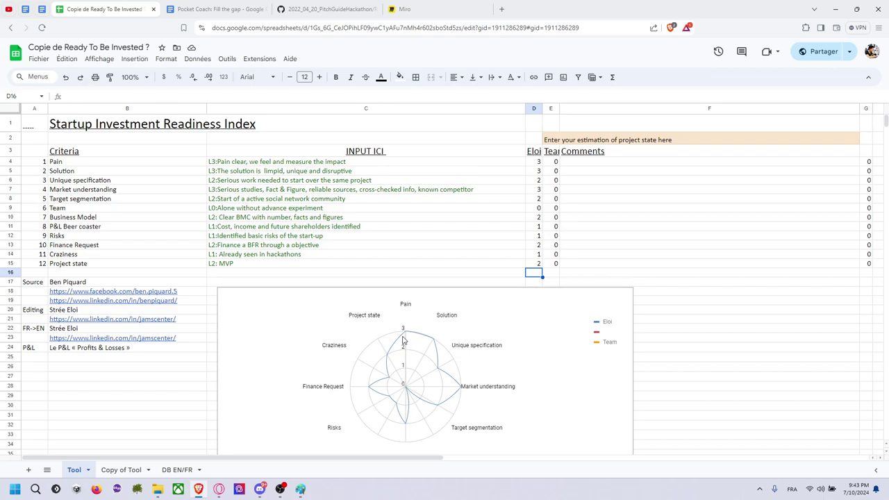
pyautogui.press('Up')
pyautogui.press('Up')
pyautogui.press('Up')
pyautogui.press('Up')
pyautogui.press('Up')
pyautogui.press('Up')
pyautogui.press('Up')
pyautogui.press('Up')
pyautogui.press('Up')
pyautogui.press('Up')
pyautogui.press('Up')
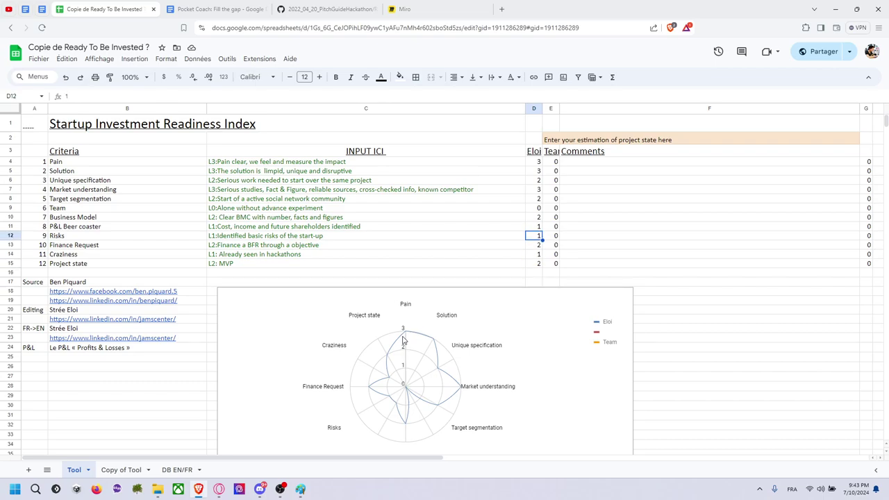
pyautogui.press('Up')
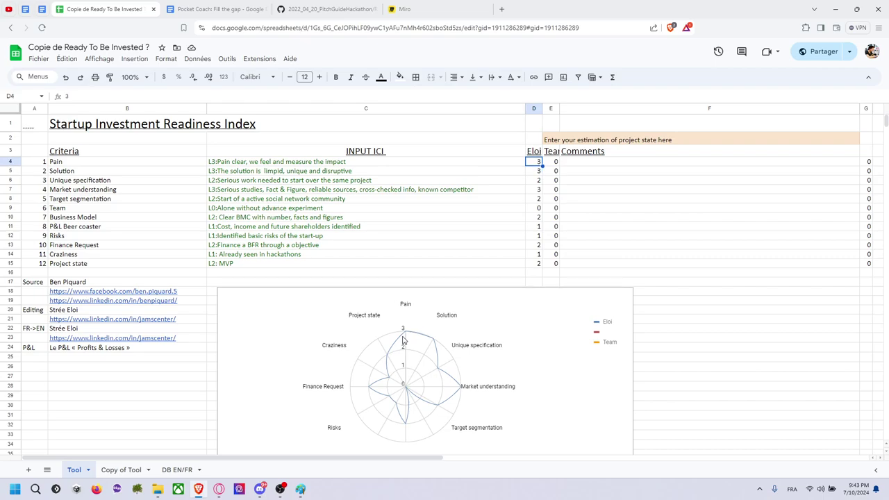
pyautogui.write('0 0 0 0 0 0 0 0 0 0 0')
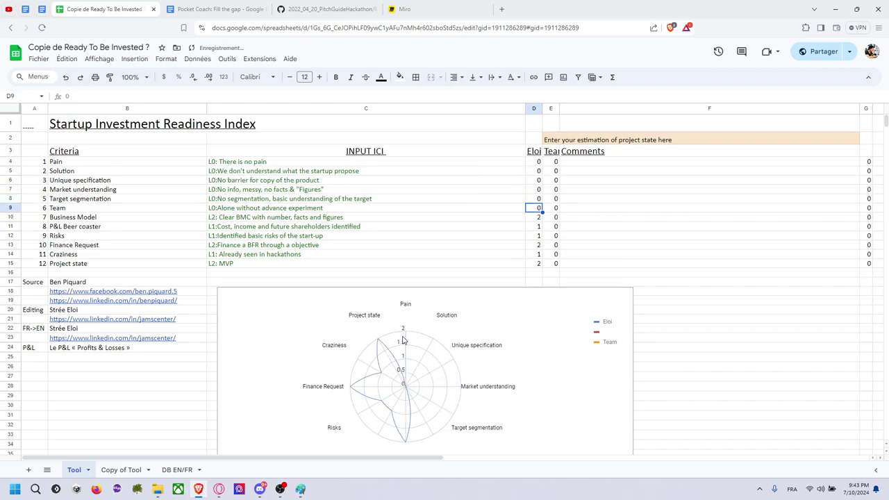
pyautogui.press('Return')
pyautogui.write('0')
pyautogui.press('Return')
# Step: Set the Unique specification rating in D6 to 1
pyautogui.press('Up')
pyautogui.press('Up')
pyautogui.press('Up')
pyautogui.press('Up')
pyautogui.press('Up')
pyautogui.press('Up')
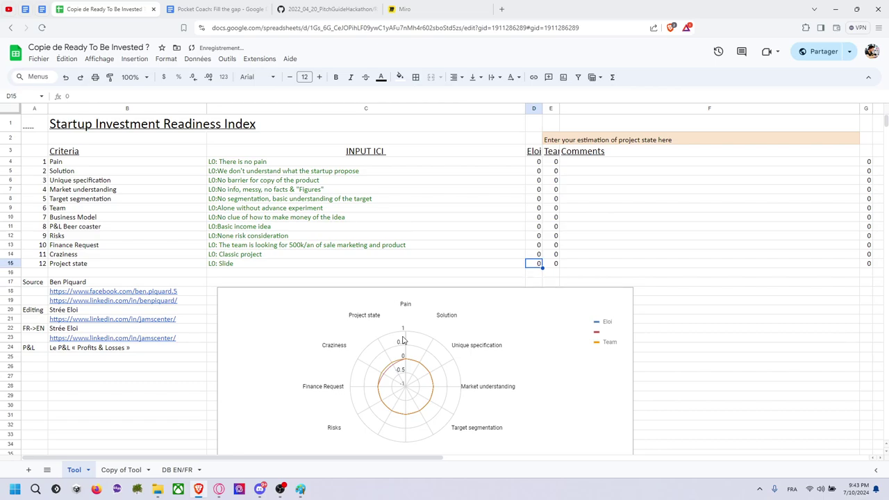
pyautogui.press('Up')
pyautogui.press('Up')
pyautogui.press('Up')
pyautogui.press('Up')
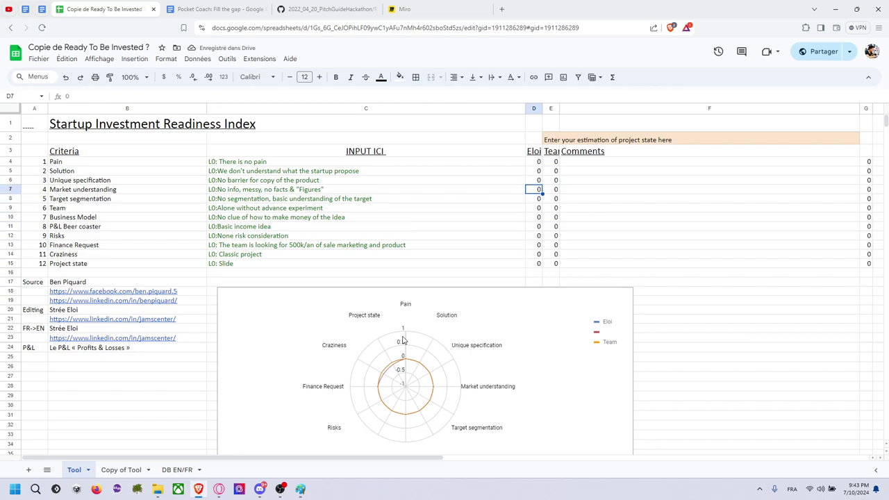
pyautogui.write('1')
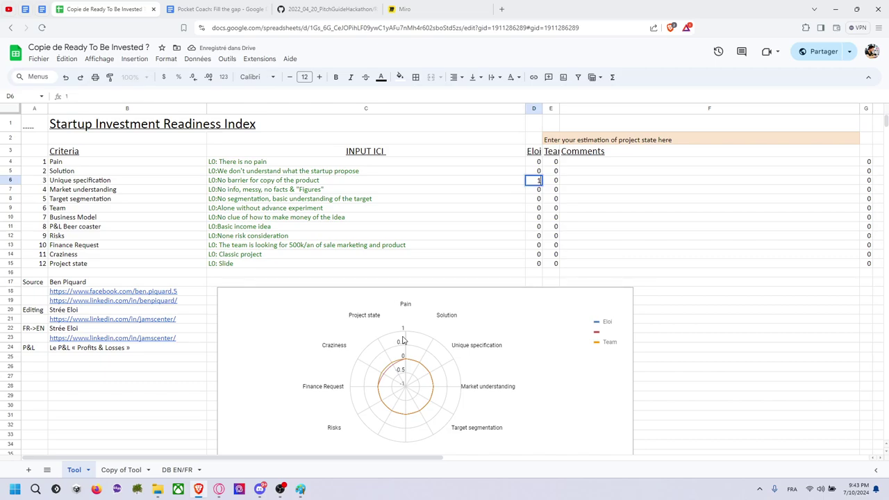
pyautogui.press('Return')
# Step: Set the Team criterion's rating in D9 to 1
pyautogui.press('Down')
pyautogui.press('Down')
pyautogui.write('1')
pyautogui.press('Return')
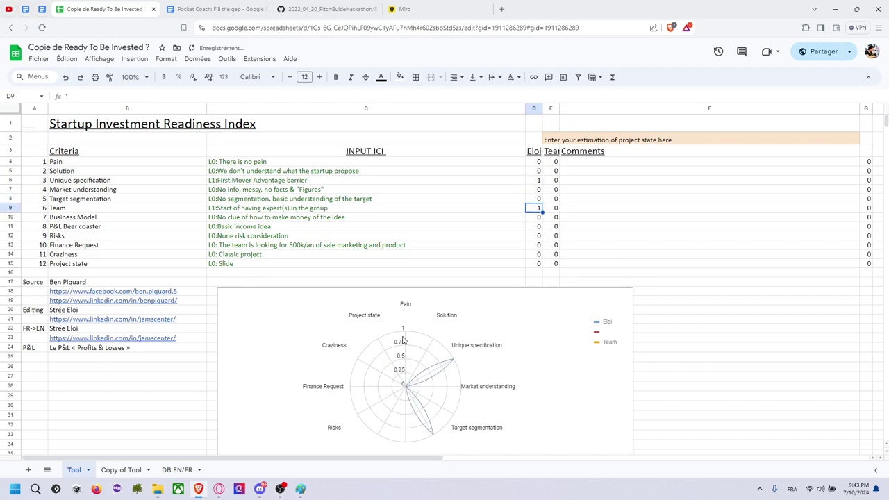
# Step: Set the Solution rating in D5 to 2
pyautogui.press('Up')
pyautogui.press('Up')
pyautogui.press('Up')
pyautogui.press('Up')
pyautogui.press('Up')
pyautogui.write('2')
pyautogui.press('Return')
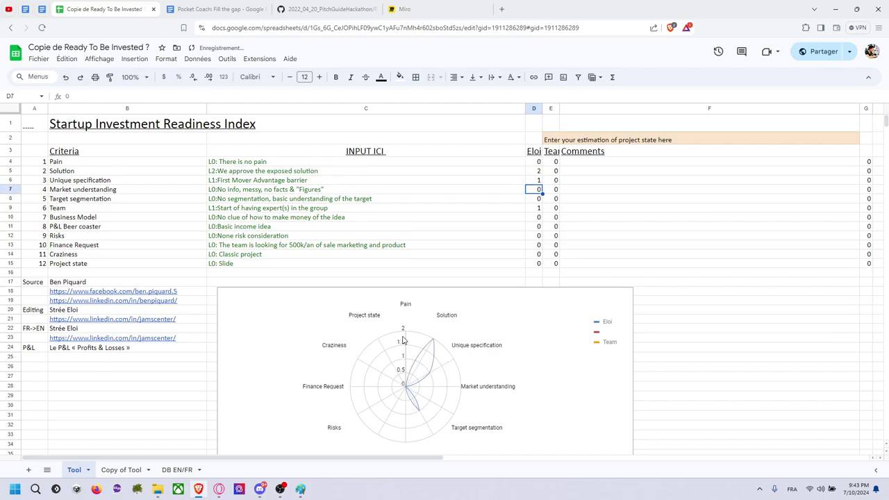
# Step: Set the Pain rating in D4 to 1, and select the Risks comment cell F12
pyautogui.press('Up')
pyautogui.press('Up')
pyautogui.write('1')
pyautogui.press('Return')
pyautogui.press('Down')
pyautogui.press('Down')
pyautogui.press('Down')
pyautogui.press('Down')
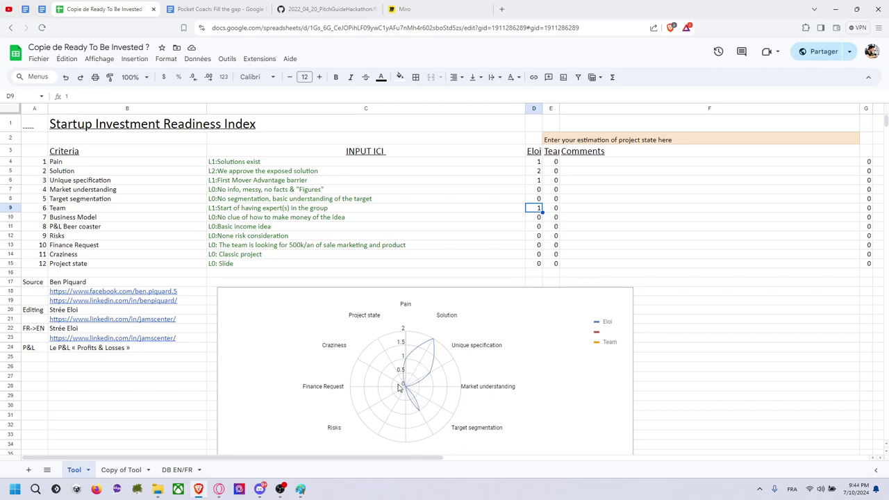
pyautogui.click(677, 239)
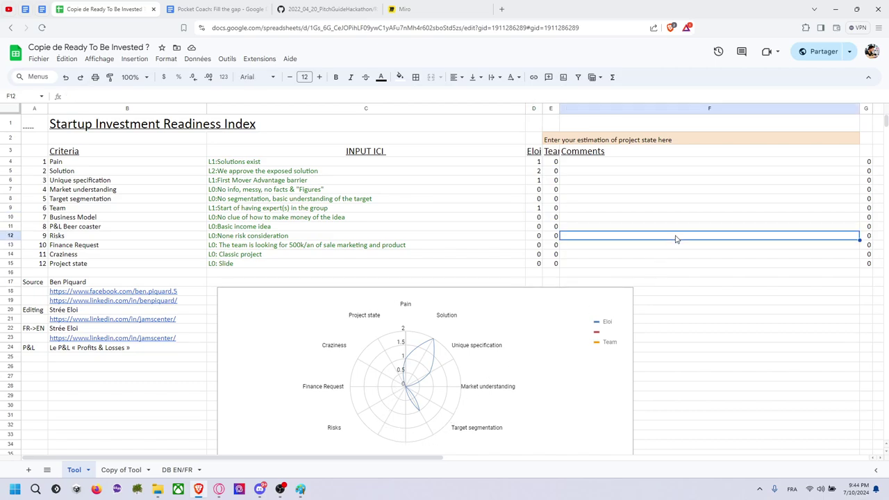